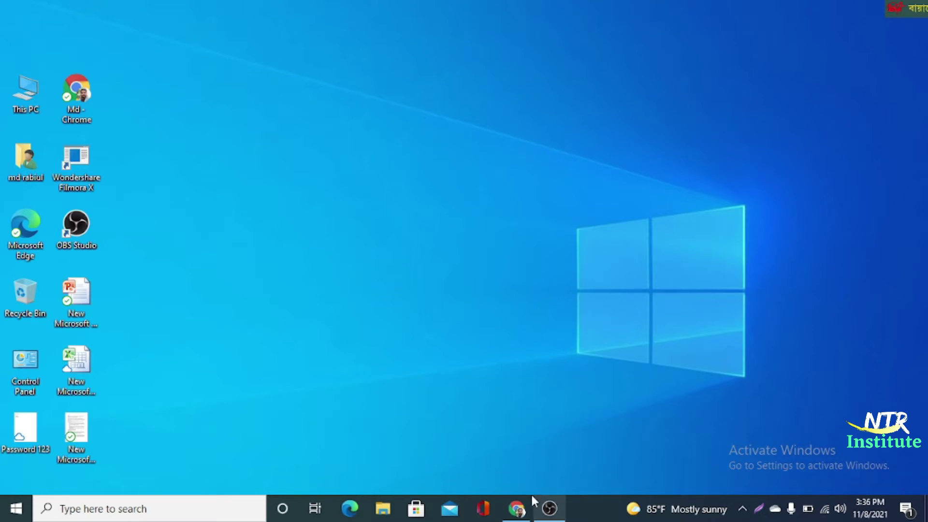
Step: Switch to Chrome, open your own LinkedIn profile in a new tab, and dismiss the Kendo extension popup
click(517, 509)
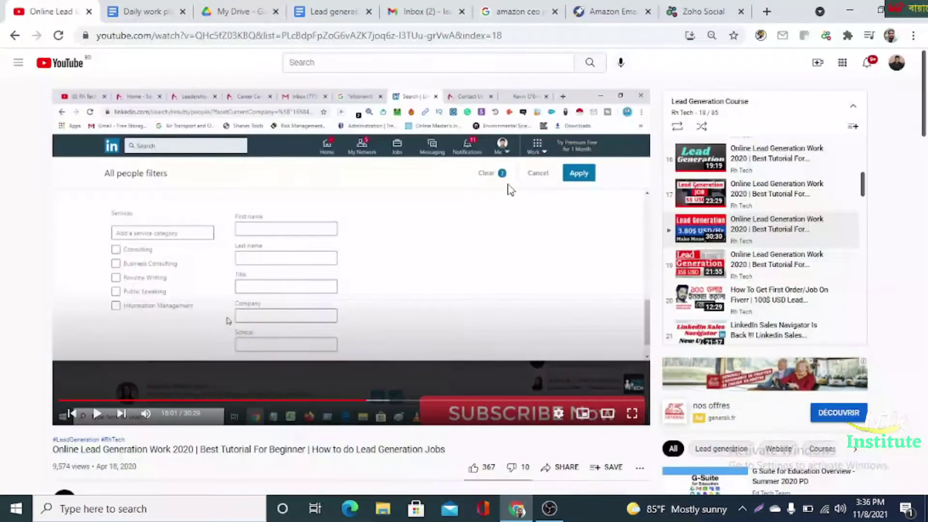
click(766, 11)
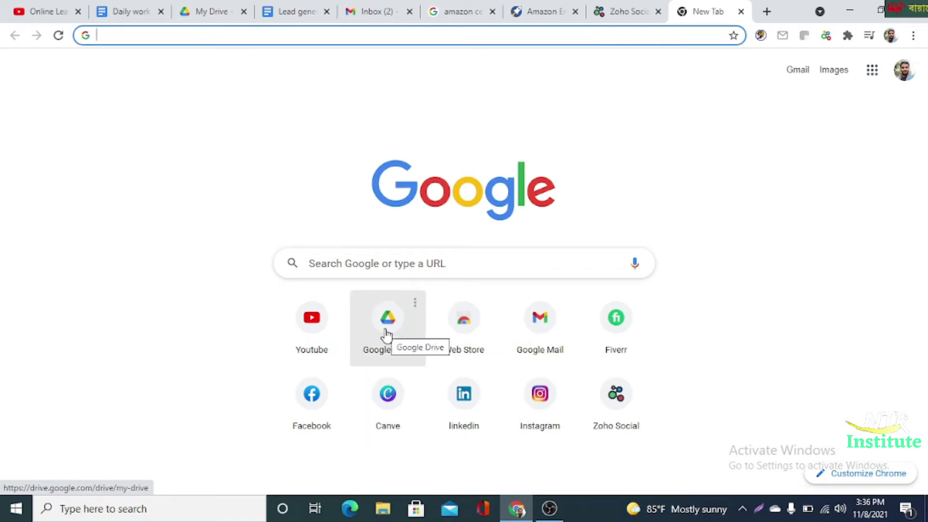
click(261, 33)
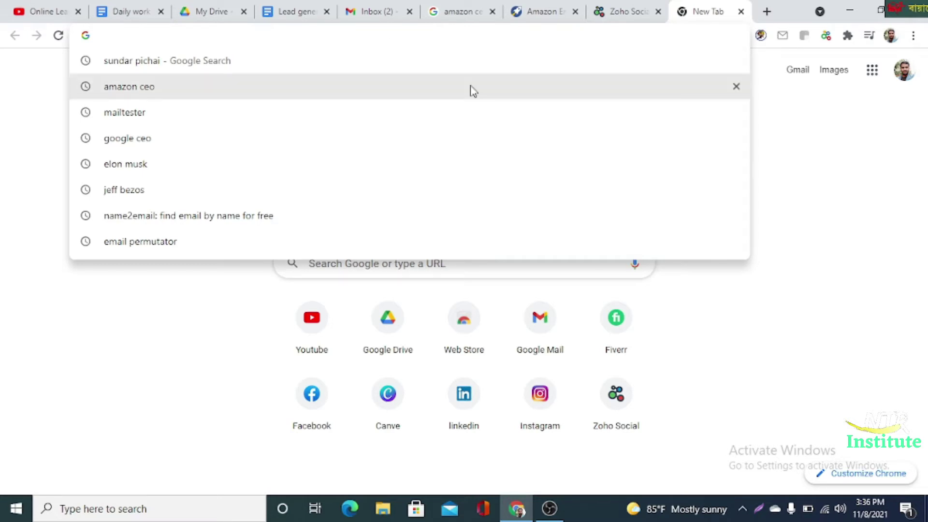
click(833, 164)
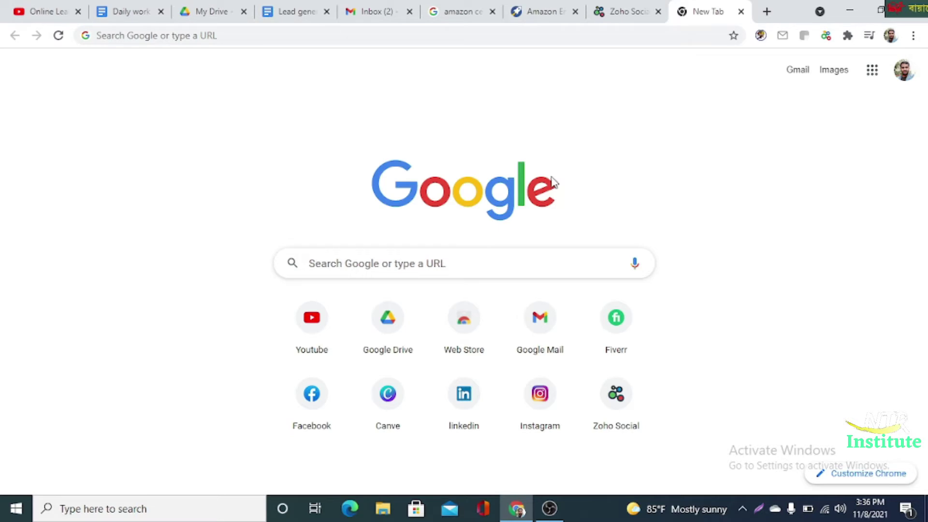
click(468, 407)
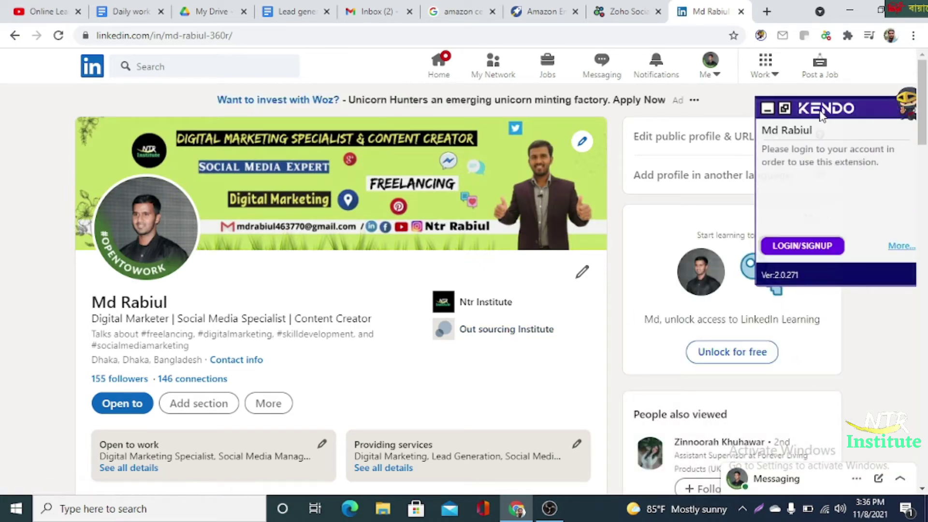
drag(797, 112, 813, 409)
click(783, 403)
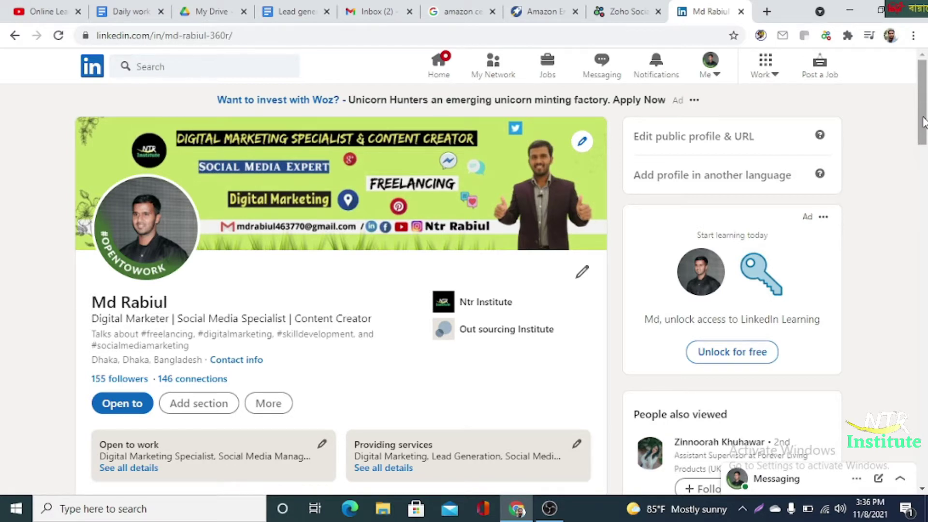
Step: View the profile's contact info and close it again
mouse_move(923, 121)
mouse_down()
mouse_move(925, 199)
mouse_move(925, 121)
mouse_up()
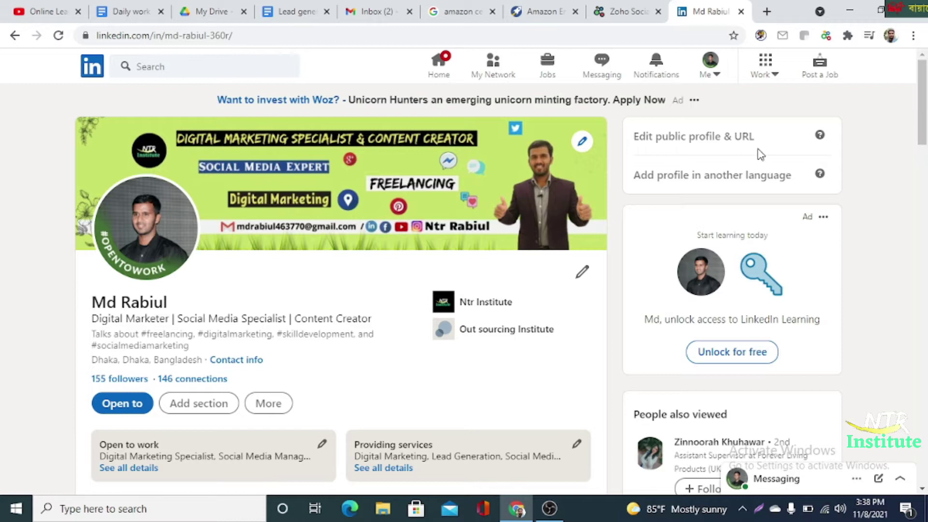
scroll(923, 111, down, 2)
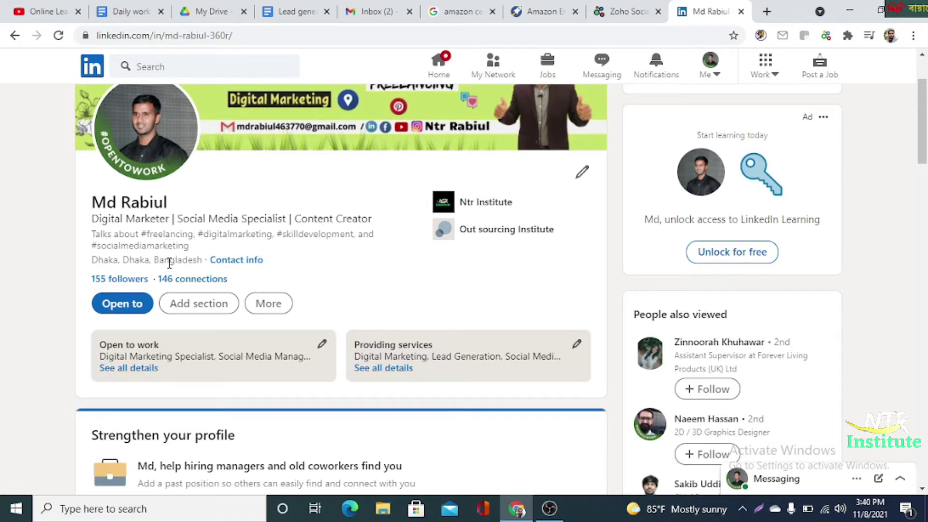
click(237, 260)
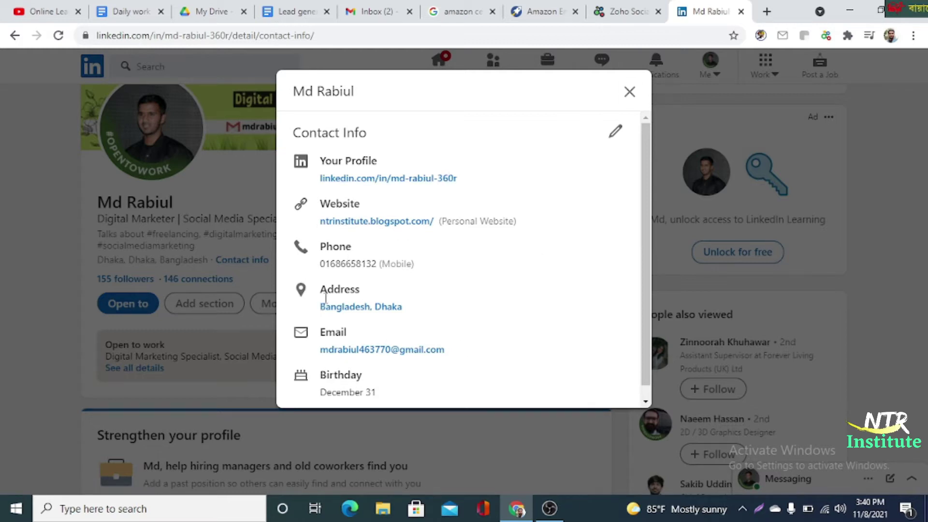
click(629, 92)
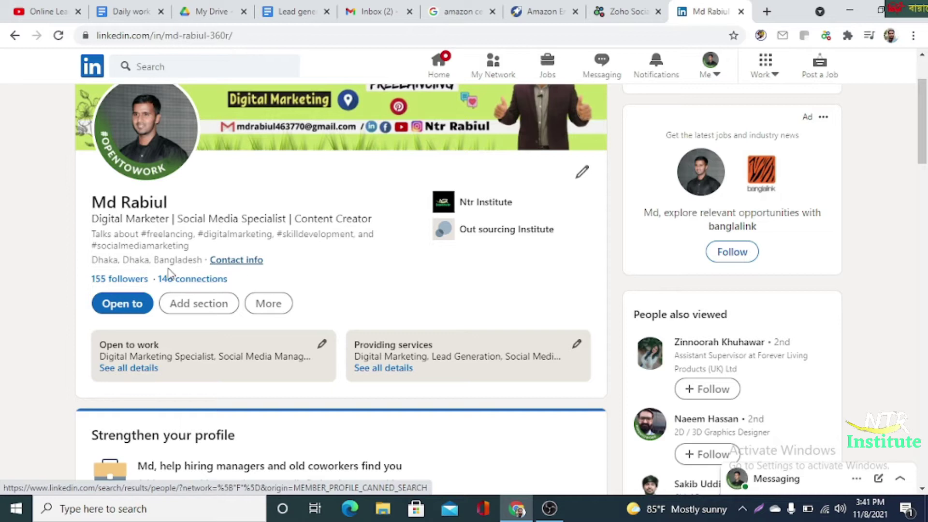
Step: View the list of 1st-degree connections from the profile and return to the profile page
click(202, 279)
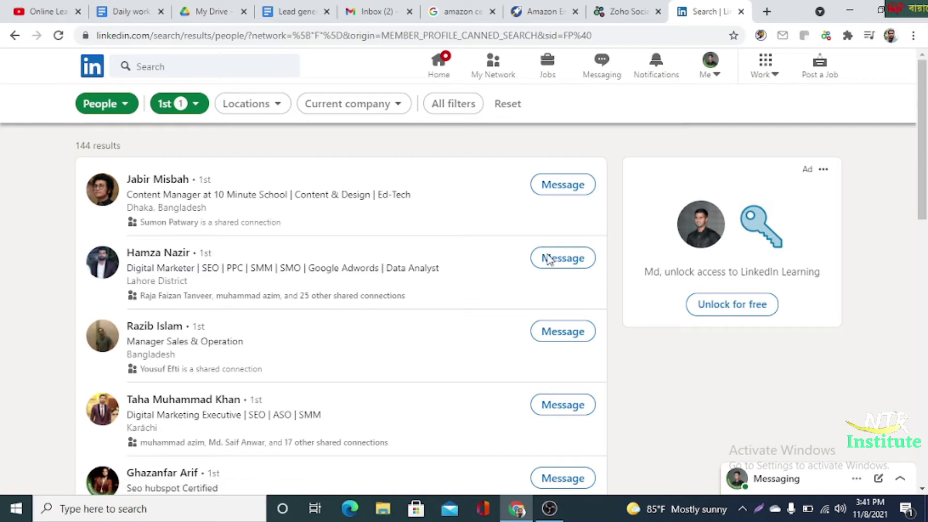
mouse_move(922, 153)
mouse_down()
mouse_move(922, 380)
mouse_move(922, 149)
mouse_up()
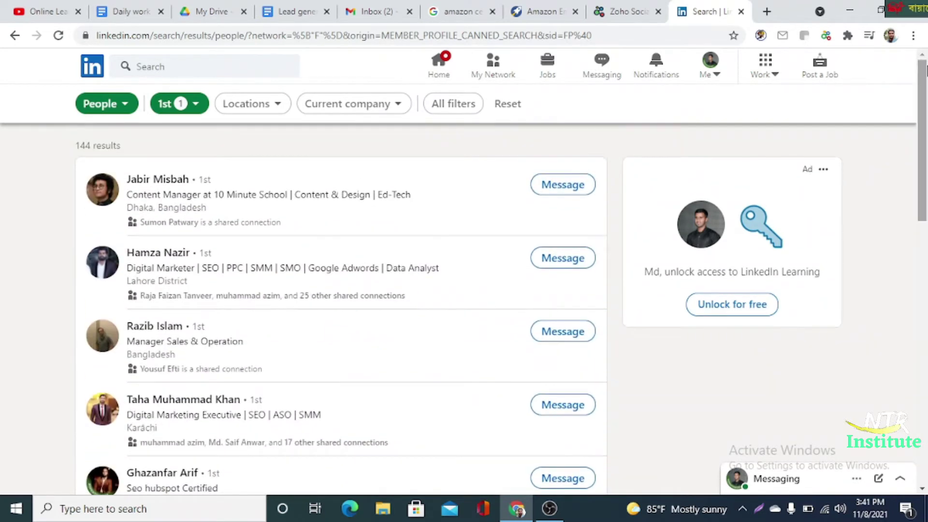
click(15, 39)
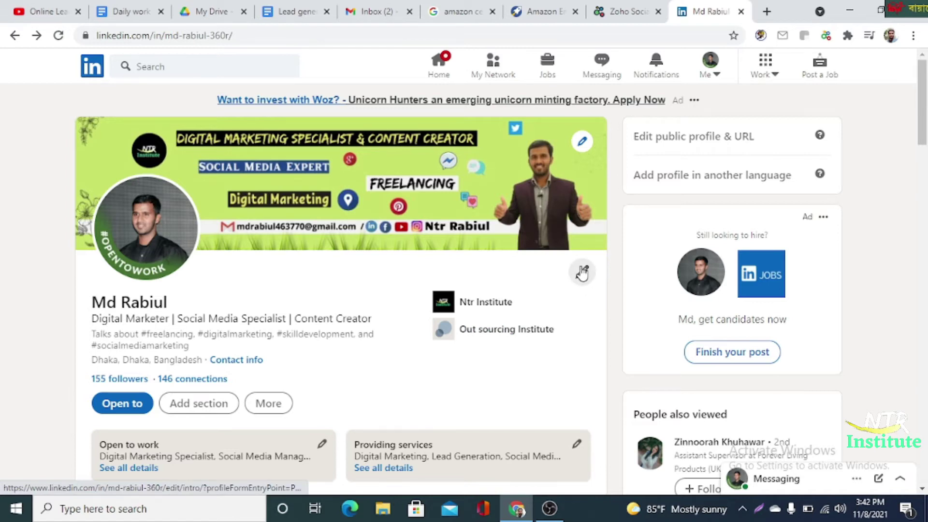
Step: Open the profile intro for editing and replace "Content Creator" in the headline with "Lead Generation"
click(583, 273)
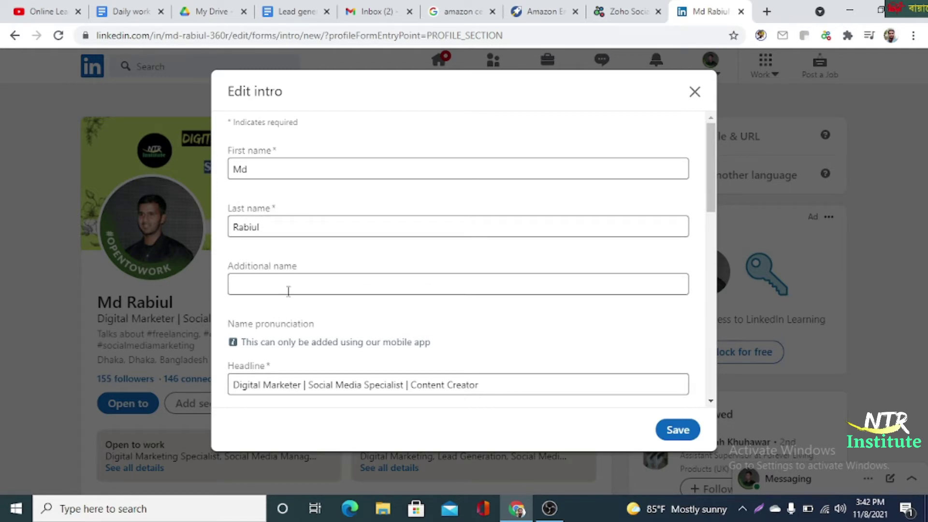
drag(710, 206, 707, 243)
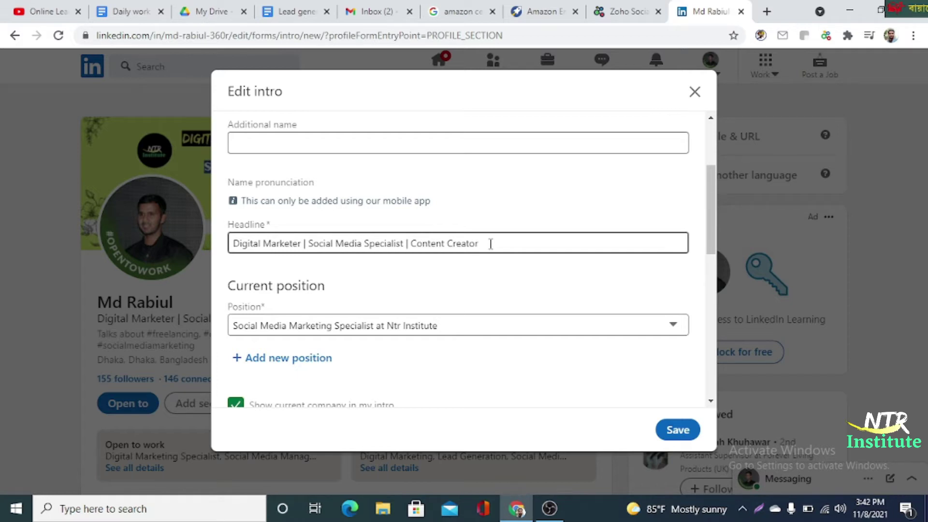
key(BackSpace)
key(BackSpace)
key(BackSpace)
key(BackSpace)
text(io)
Step: Review the current position choices, industry, education and location in the intro form, and save the intro
drag(711, 233, 711, 261)
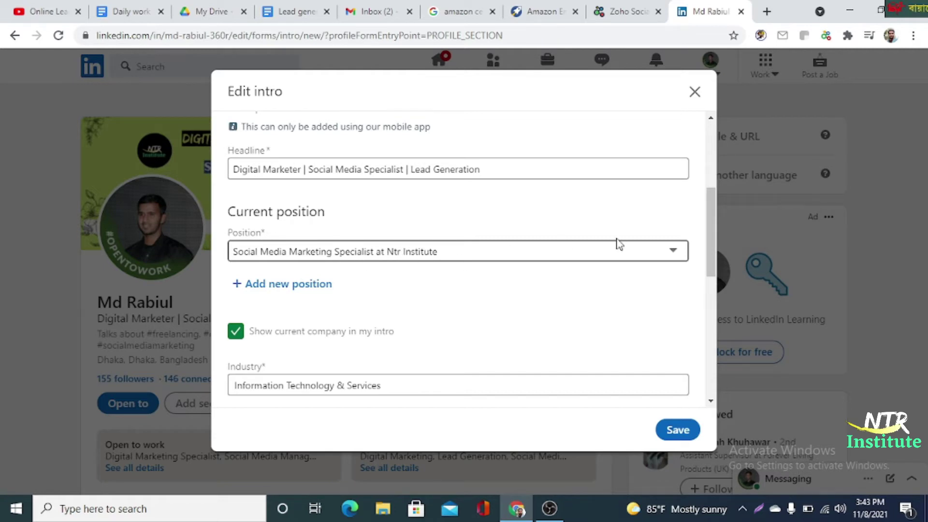
click(674, 252)
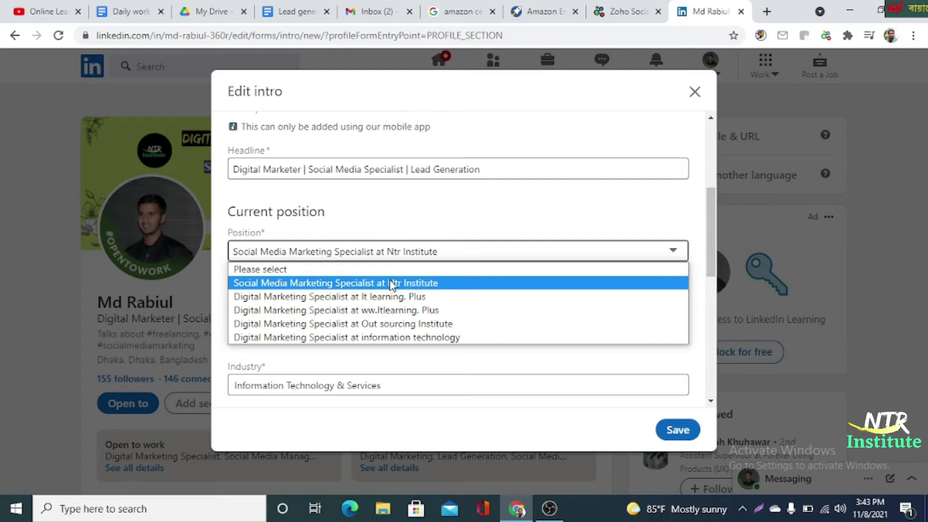
click(674, 256)
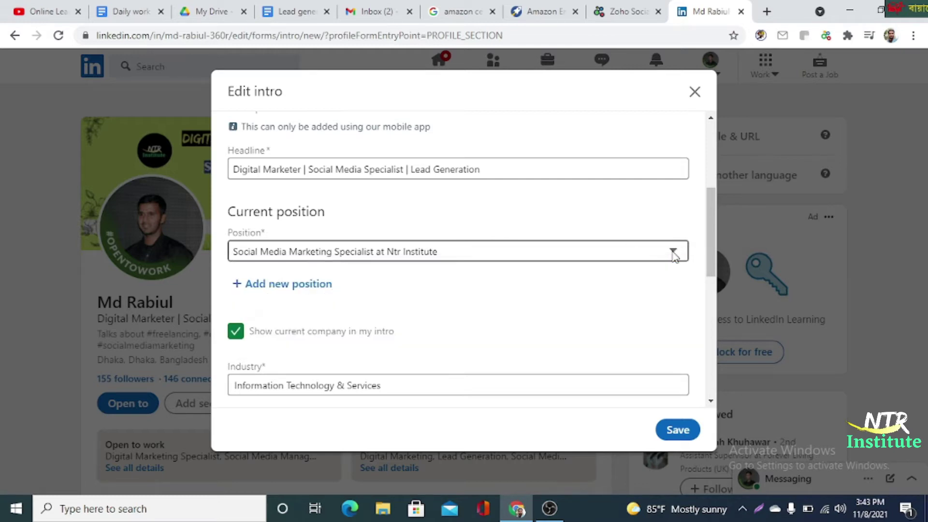
drag(714, 251, 716, 319)
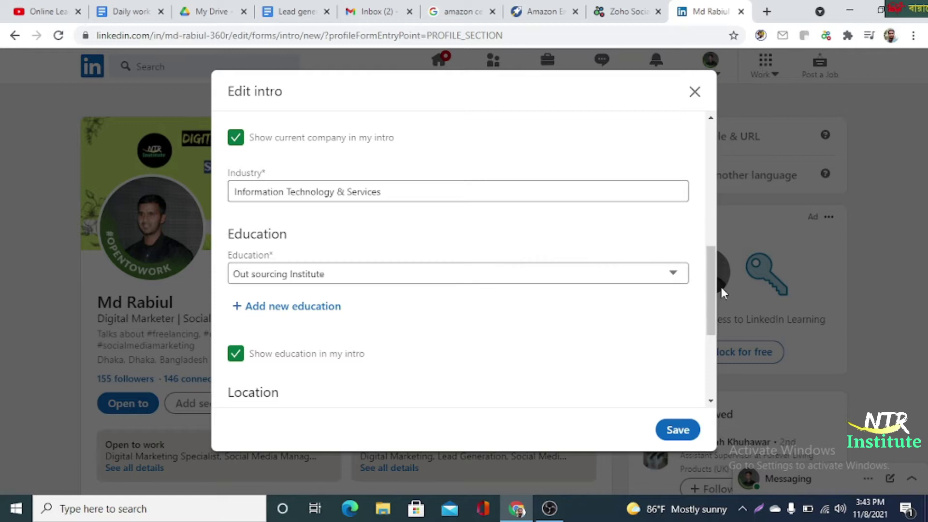
drag(709, 288, 711, 308)
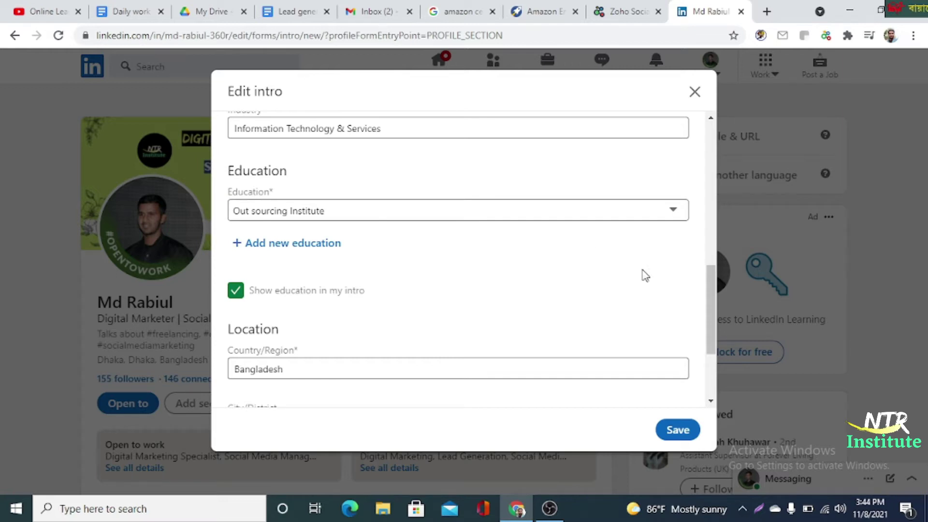
drag(712, 294, 717, 344)
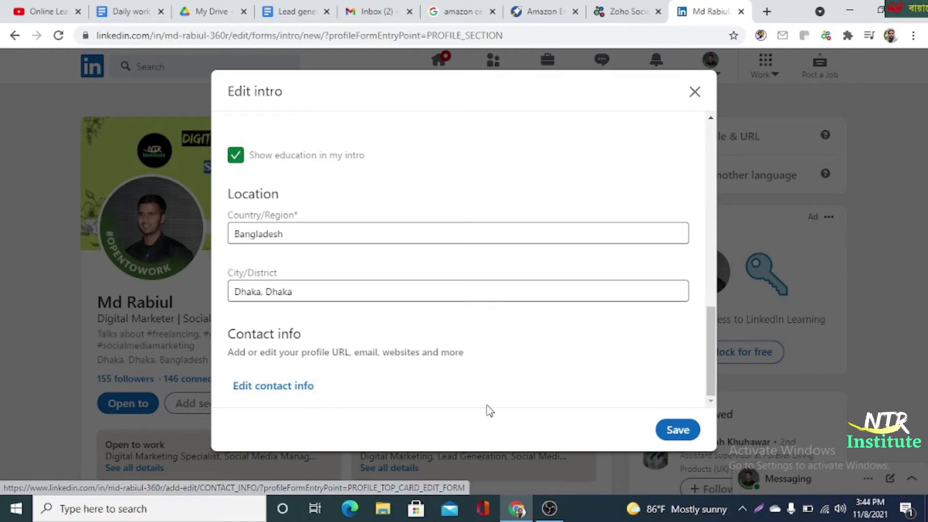
click(675, 430)
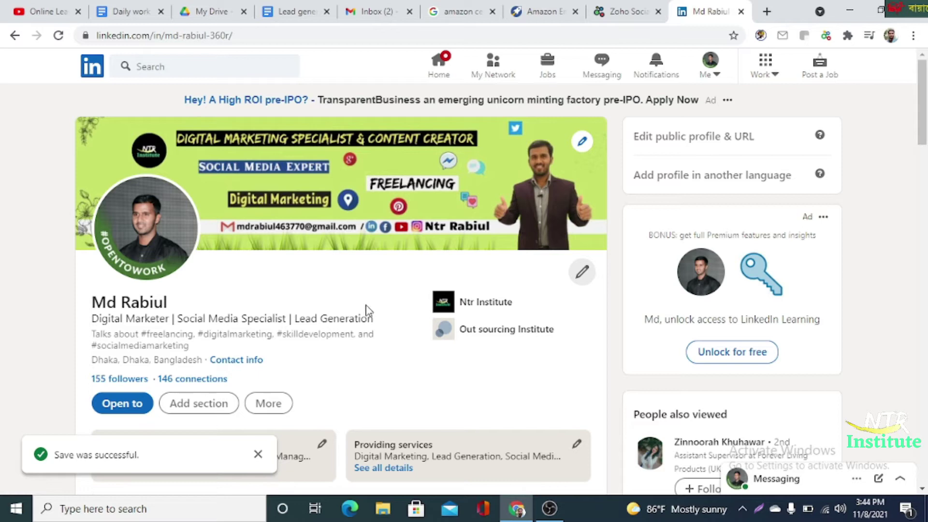
Step: Check the "Open to" options on the profile and close them
drag(923, 76, 923, 123)
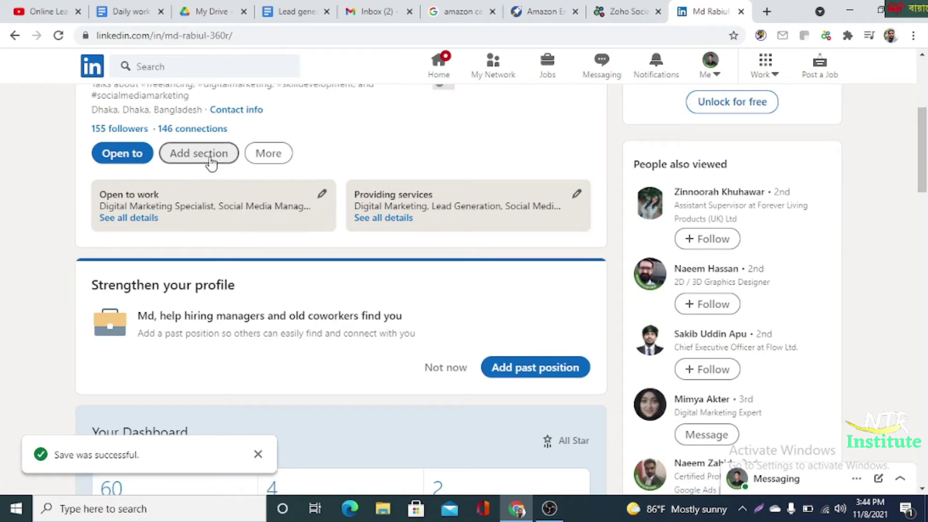
click(137, 158)
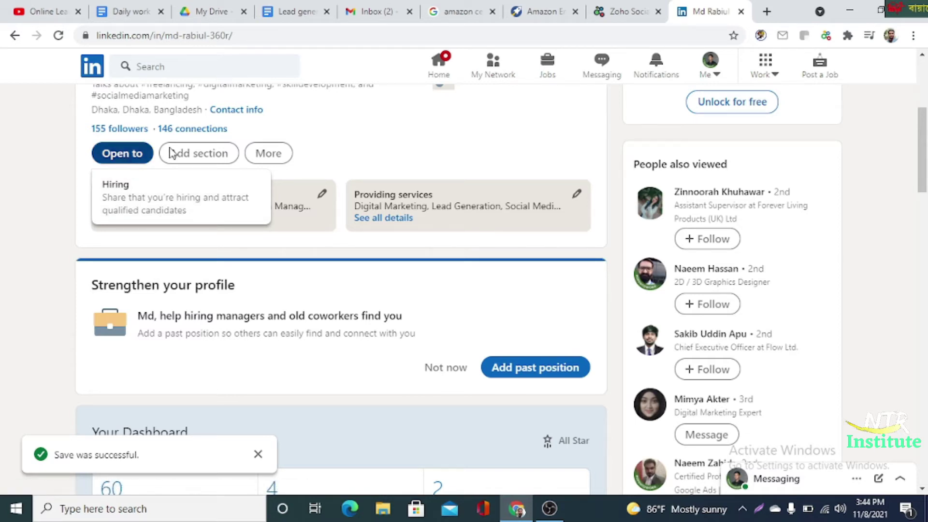
click(104, 151)
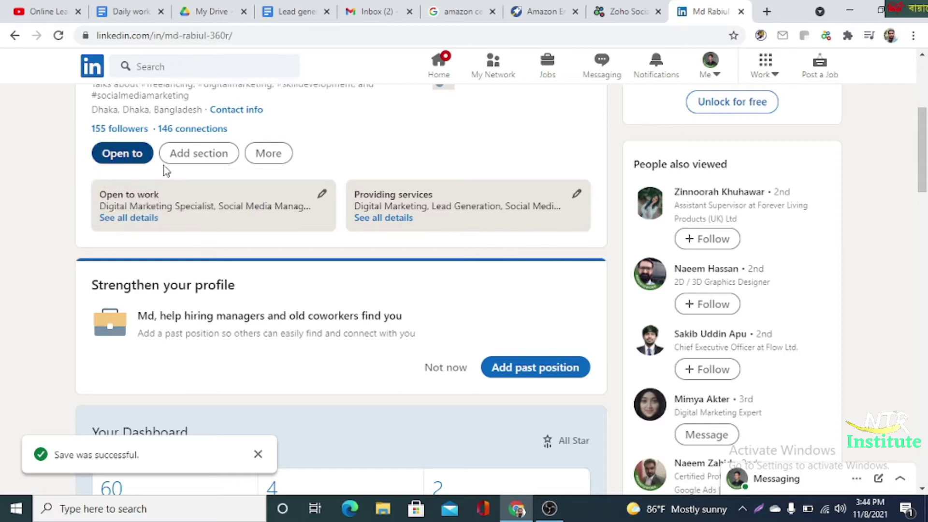
Step: Review the Intro, About and Featured groups among the sections that can be added to the profile
click(206, 154)
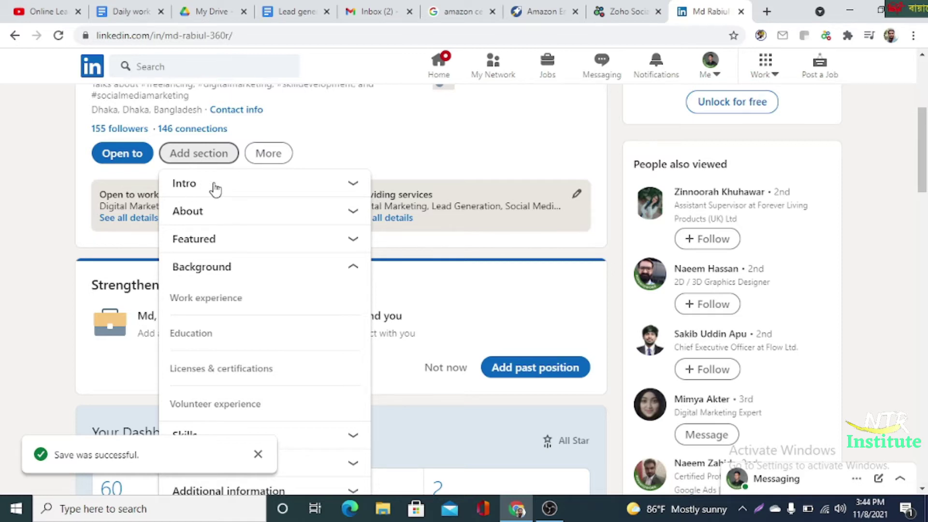
click(238, 191)
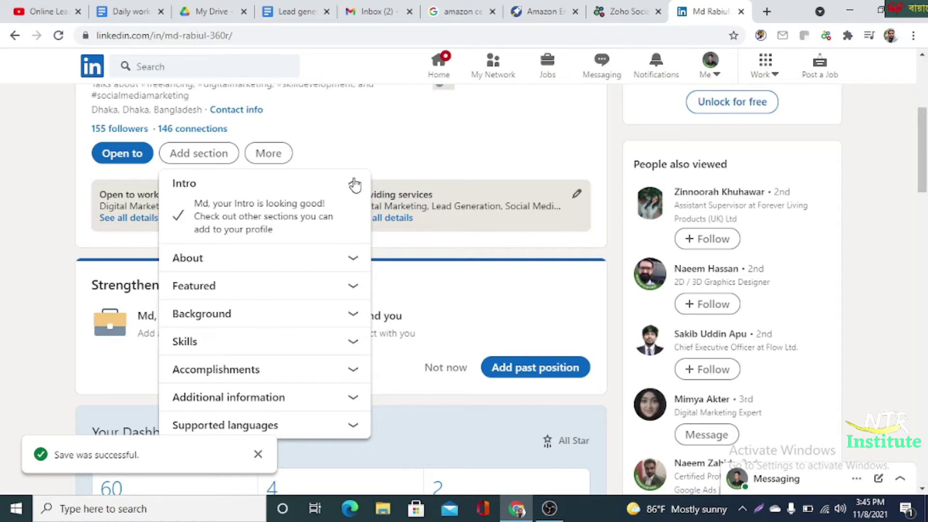
click(446, 137)
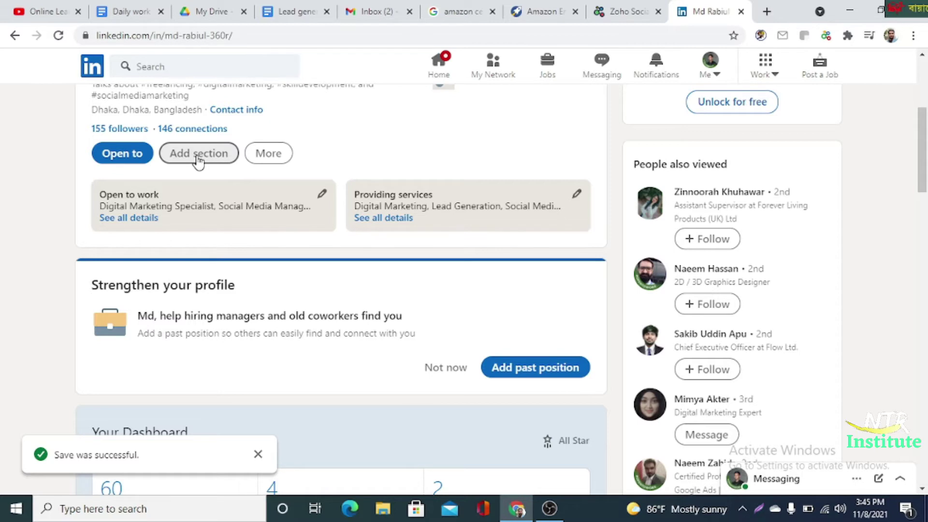
click(212, 163)
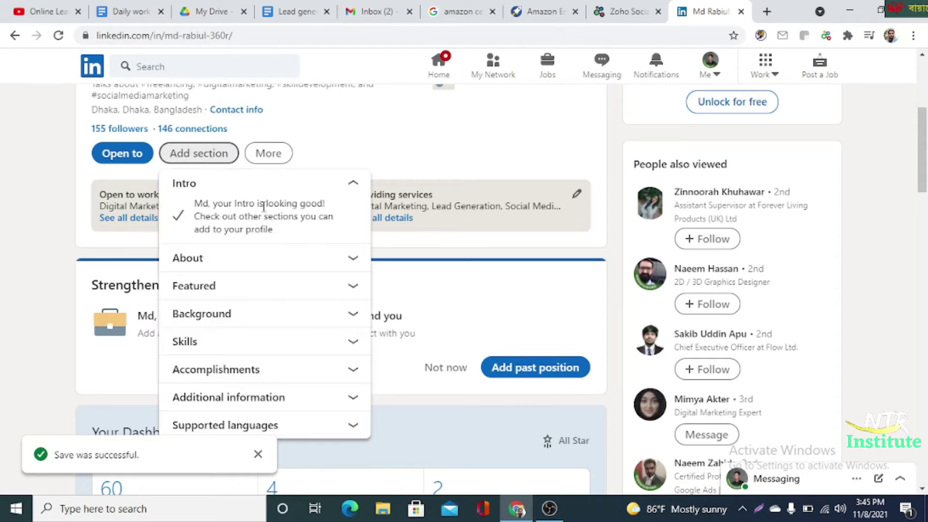
click(353, 261)
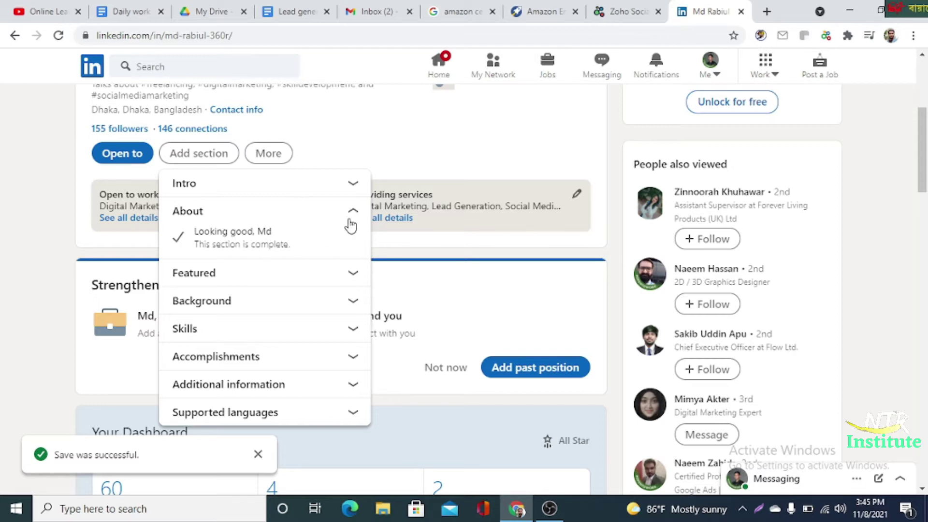
click(338, 286)
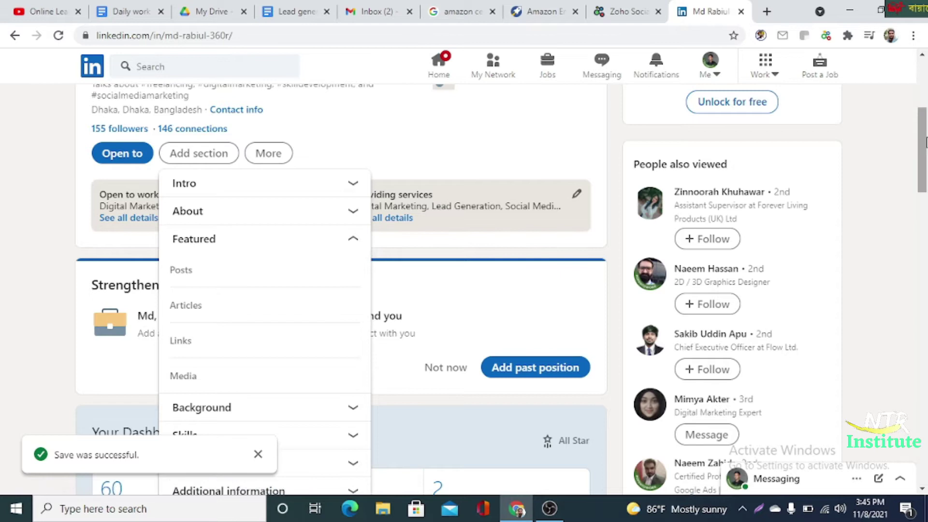
scroll(465, 166, down, 2)
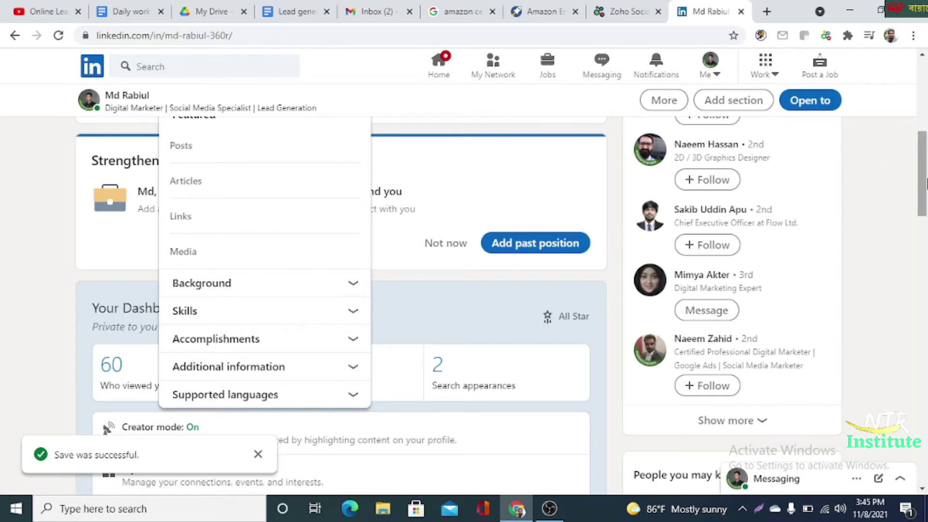
scroll(924, 167, up, 2)
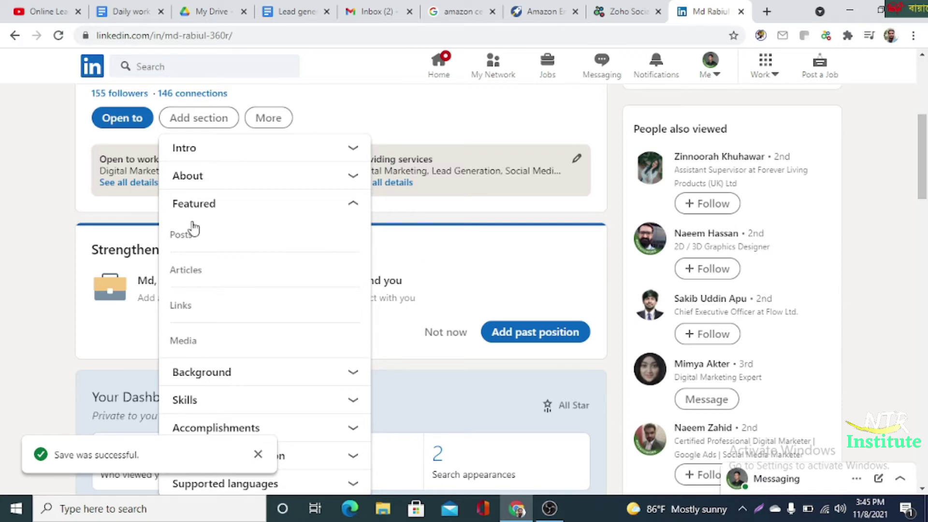
Step: Check the Background and Skills options among the sections that can be added to the profile
click(234, 375)
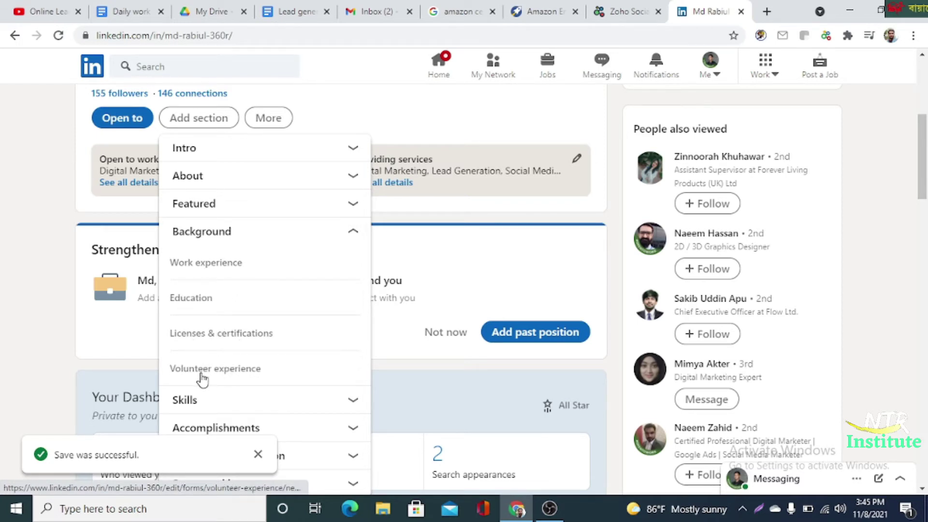
drag(924, 165, 924, 199)
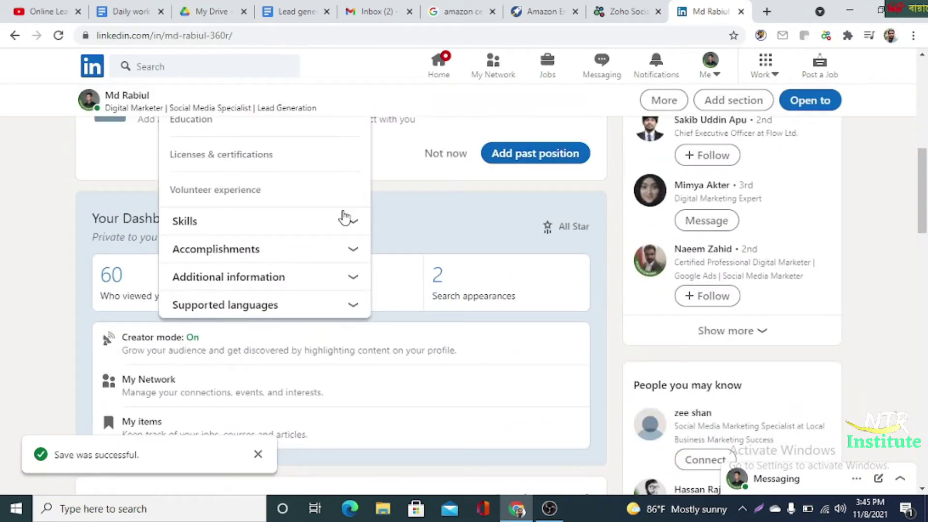
scroll(344, 216, down, 2)
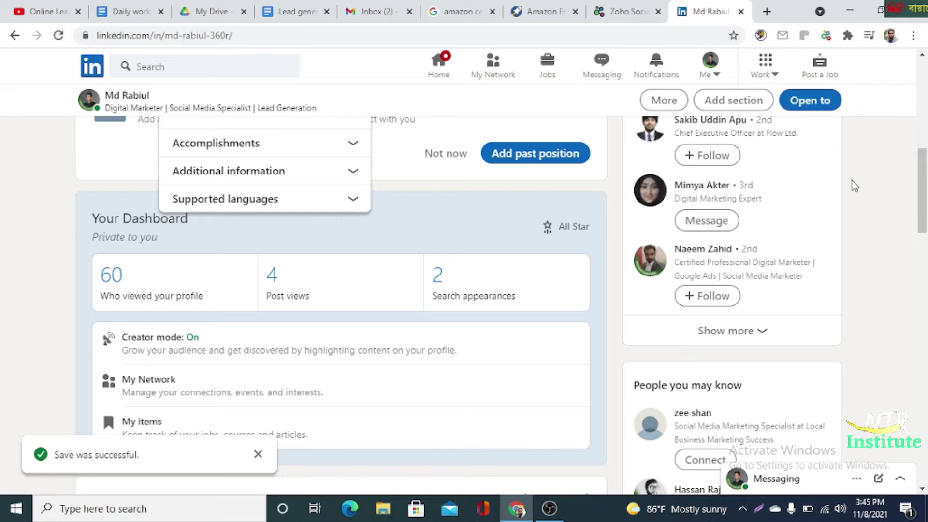
drag(926, 208, 925, 175)
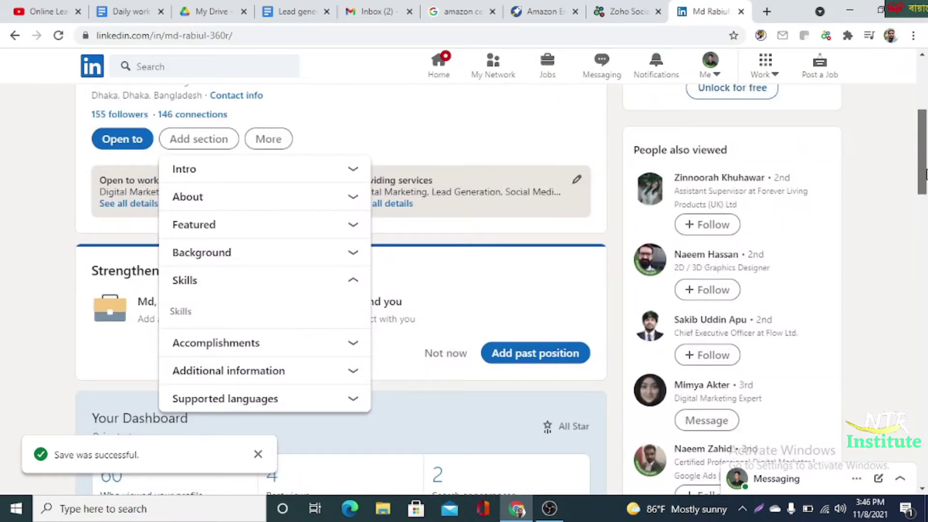
scroll(926, 174, down, 3)
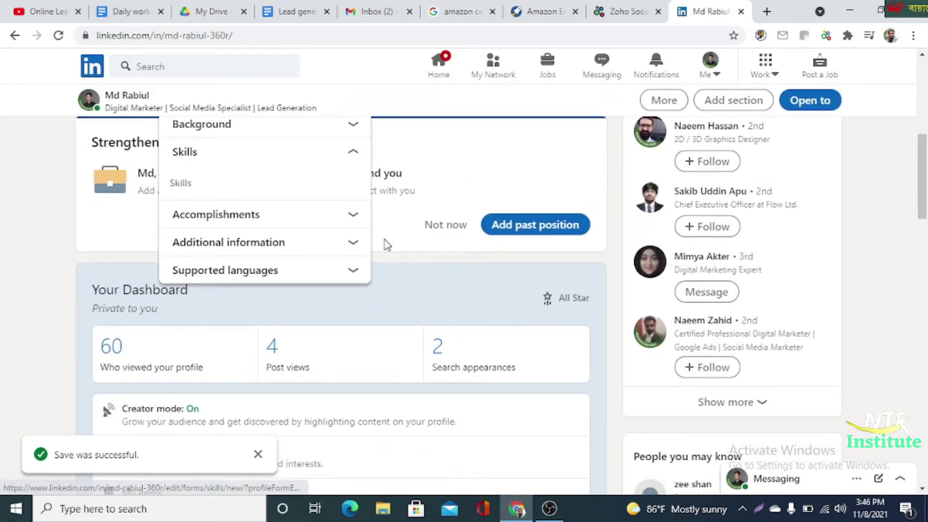
Step: Examine the Accomplishments and Additional information options among the sections that can be added
click(337, 223)
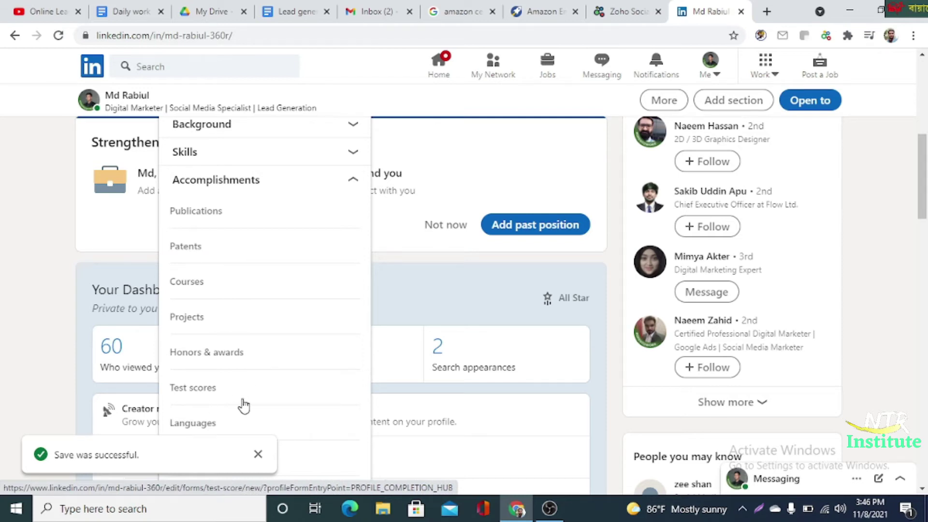
scroll(687, 236, down, 5)
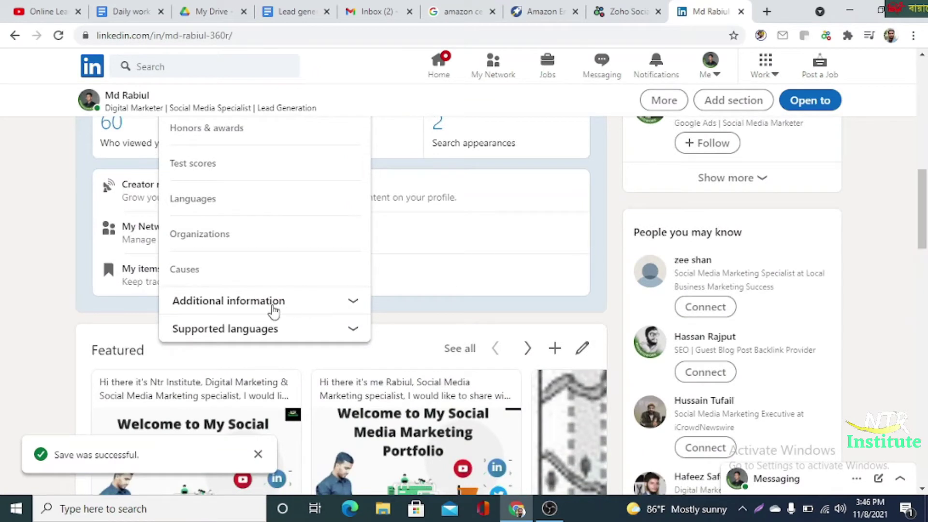
click(305, 304)
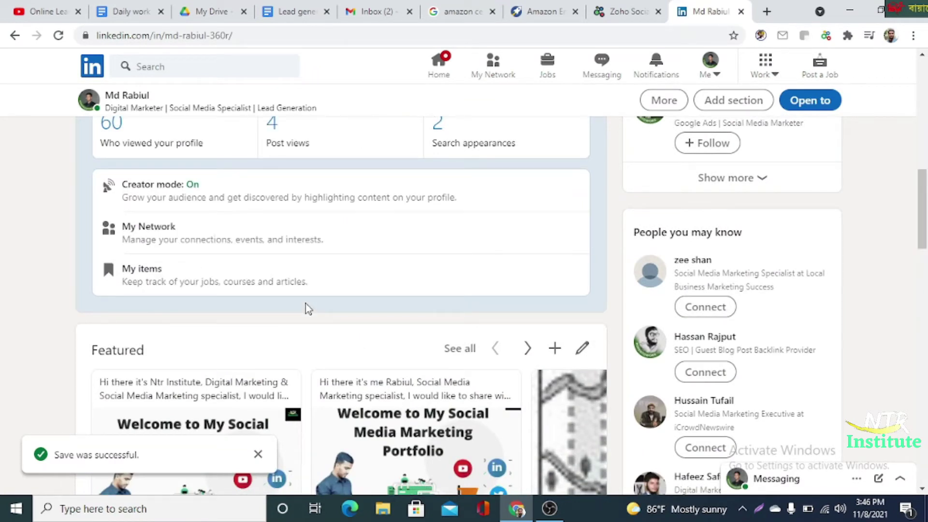
drag(926, 209, 925, 170)
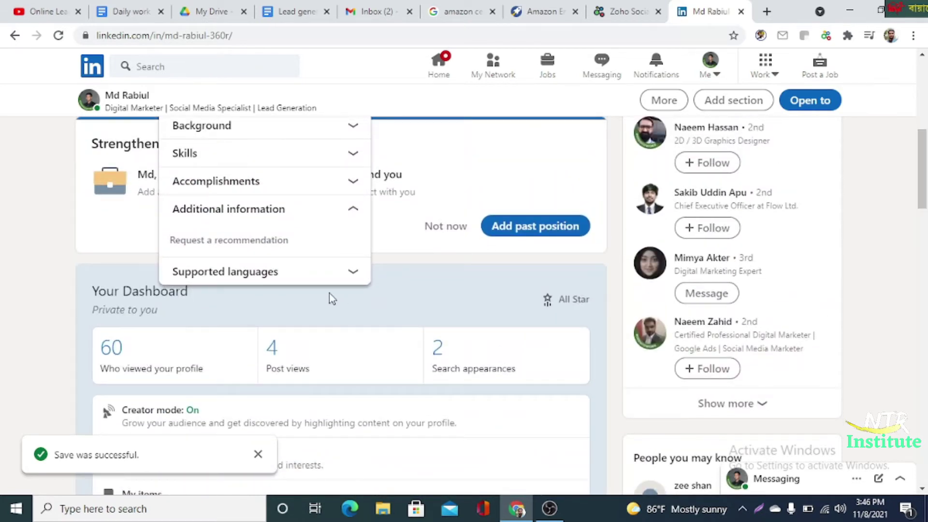
Step: Look at the supported languages option, view the form for creating the profile in another language, and close it
click(353, 272)
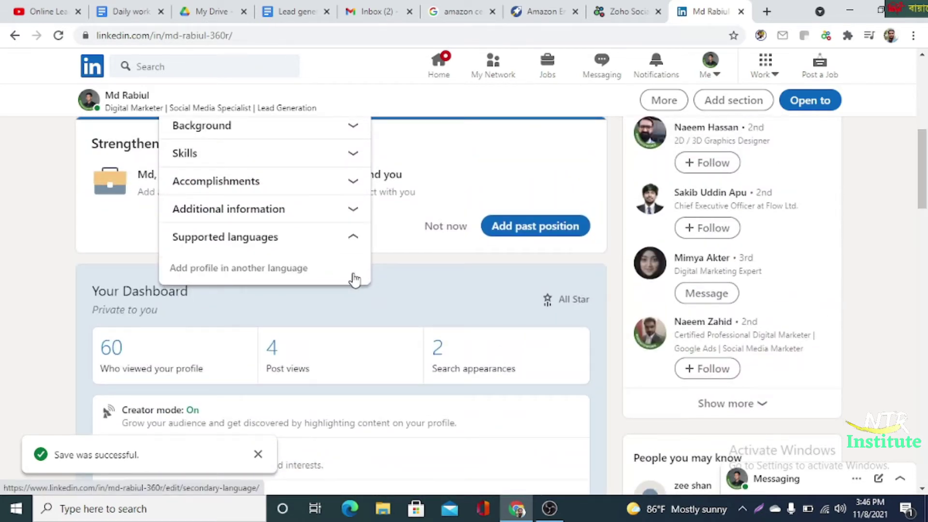
click(262, 271)
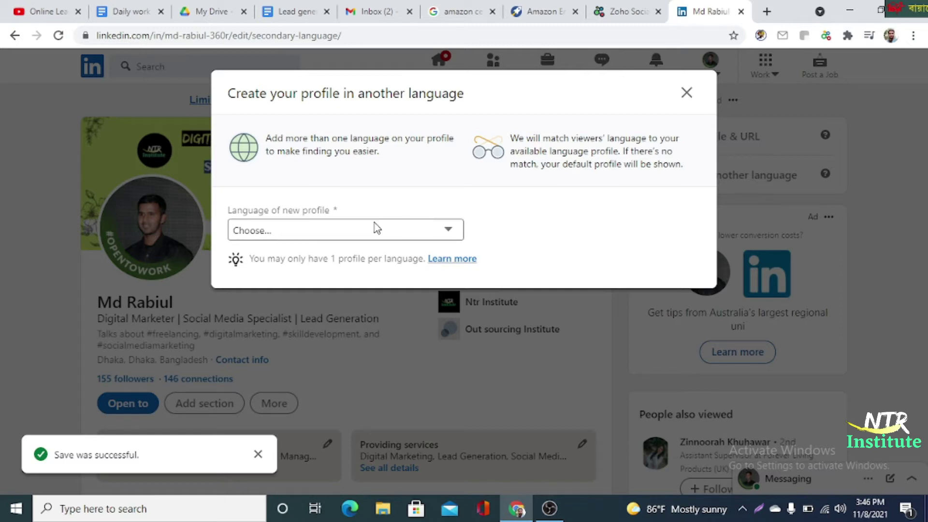
click(687, 93)
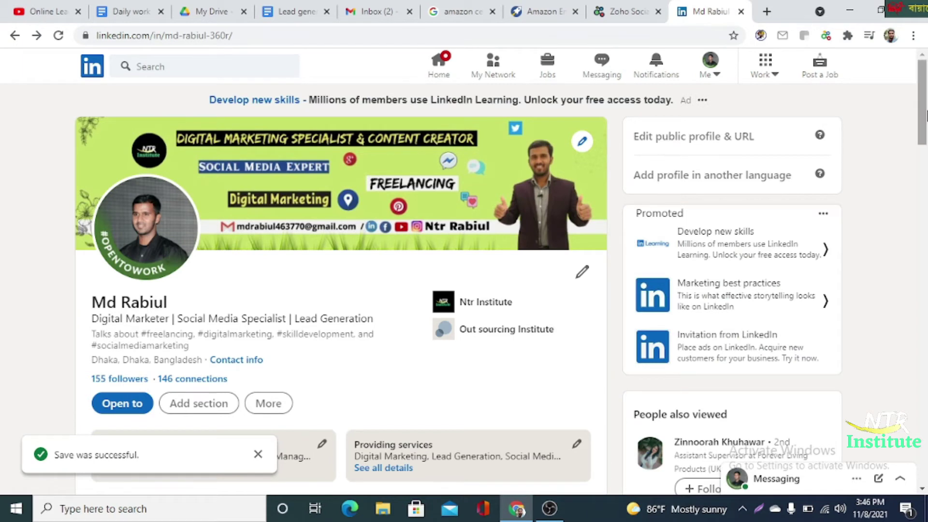
Step: Start sharing the profile in a message, choose a connection as the recipient, and close the draft without sending it
drag(926, 116, 924, 142)
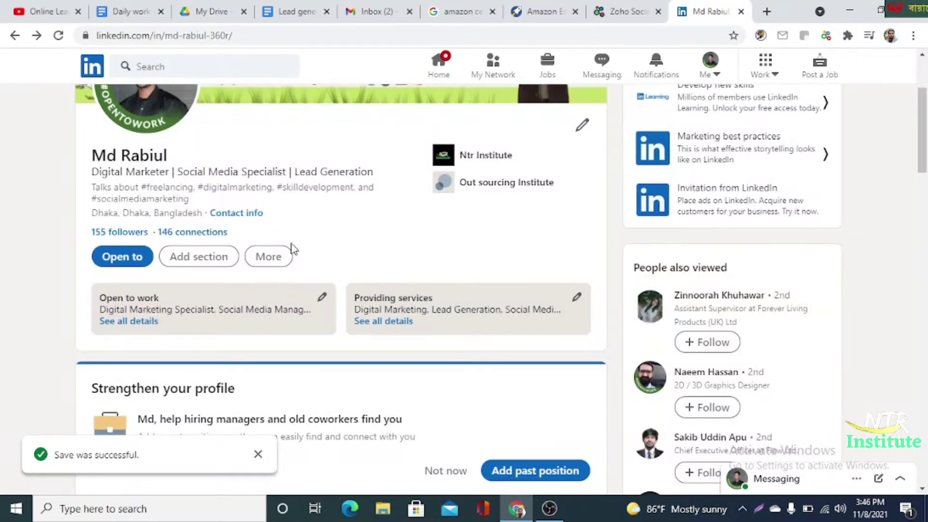
click(269, 257)
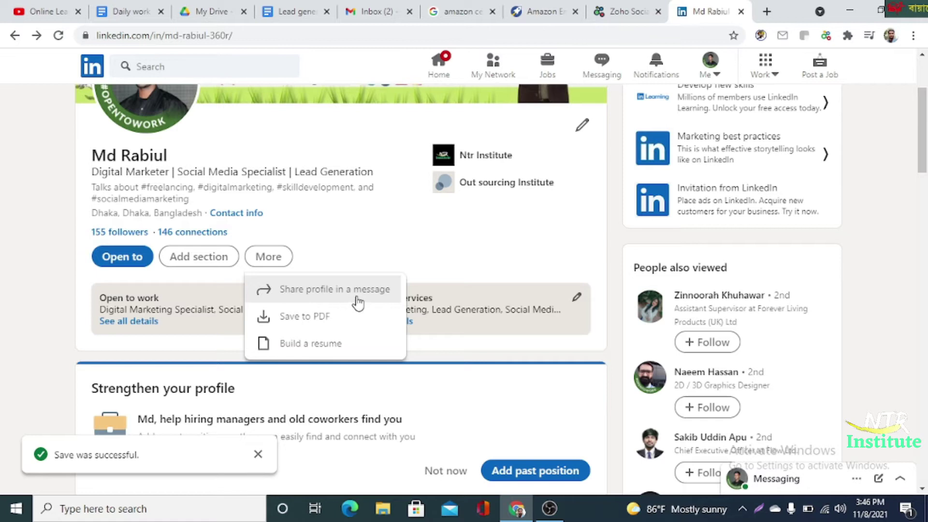
click(321, 296)
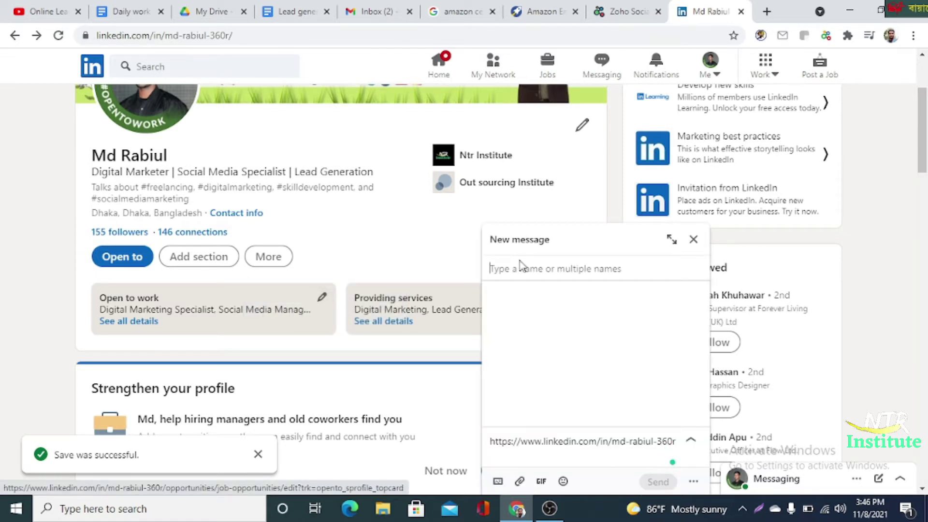
click(530, 273)
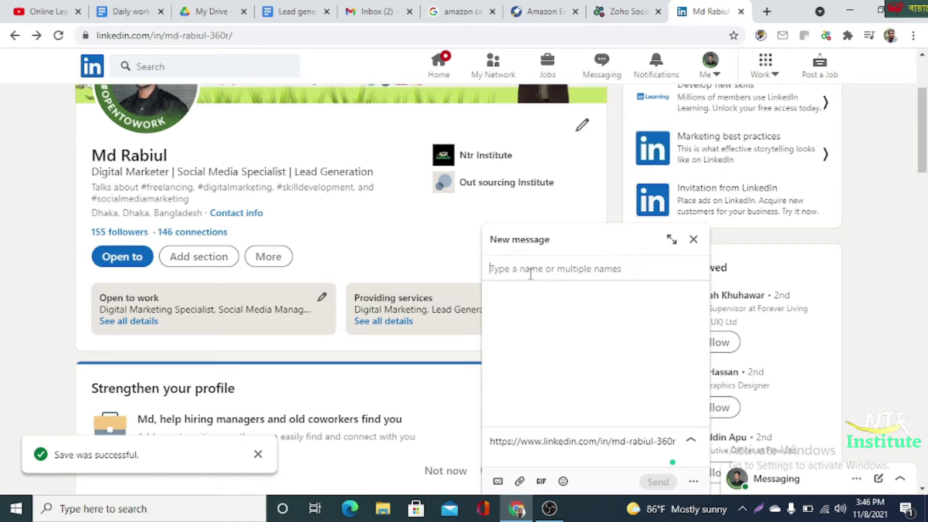
text(h)
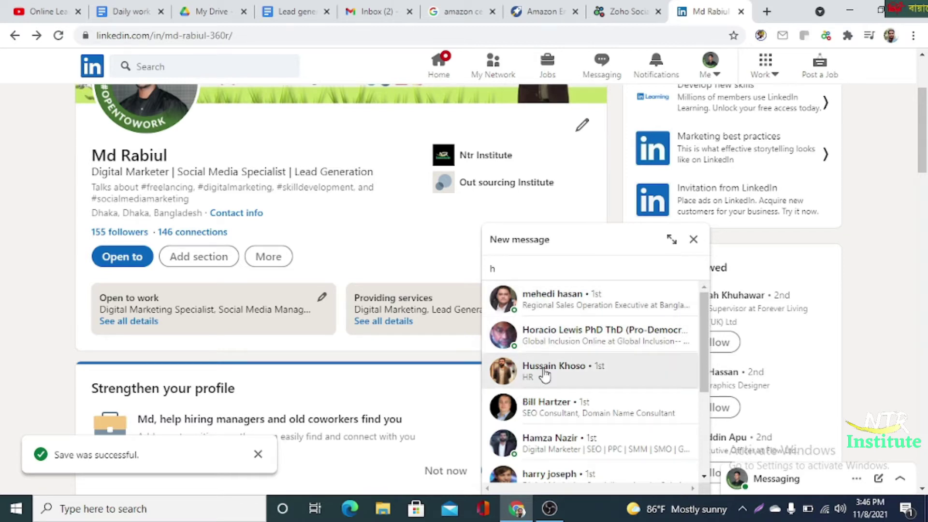
click(564, 335)
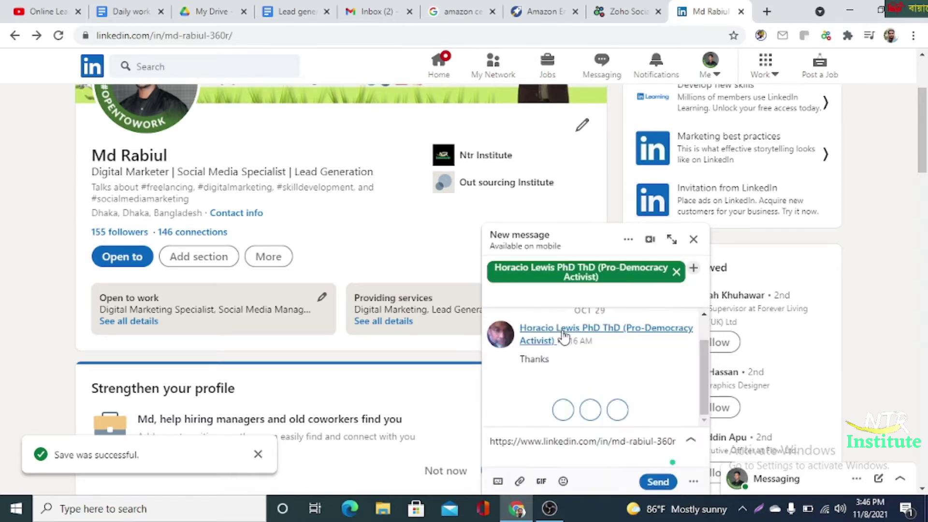
mouse_move(578, 362)
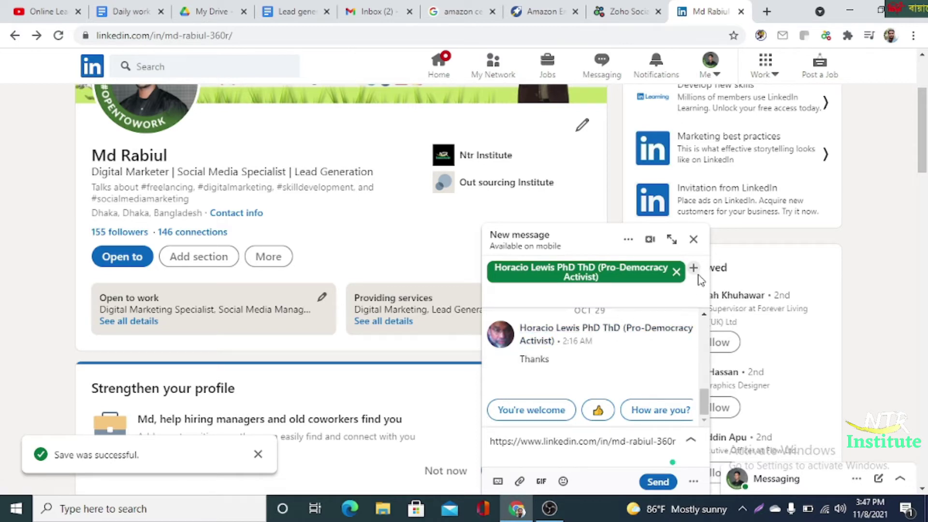
double_click(699, 250)
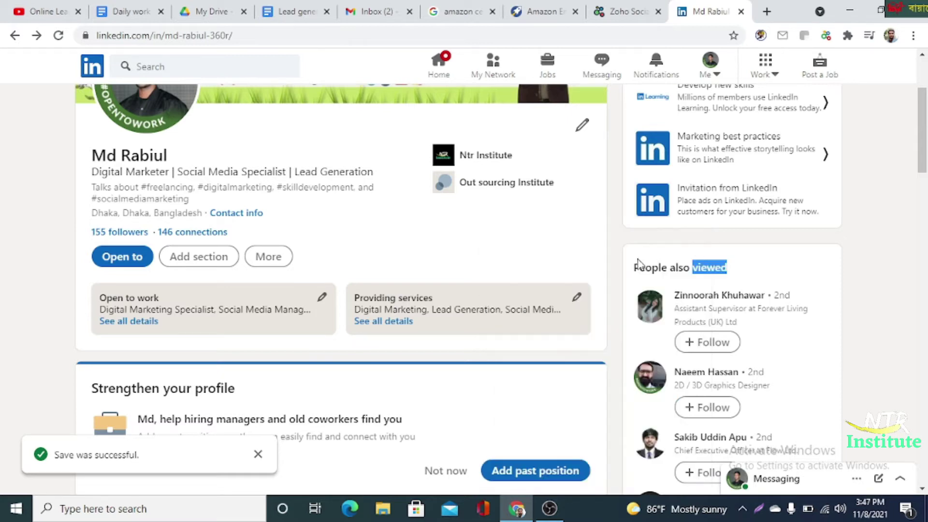
Step: Save the profile as a PDF and open the downloaded Profile.pdf
click(268, 258)
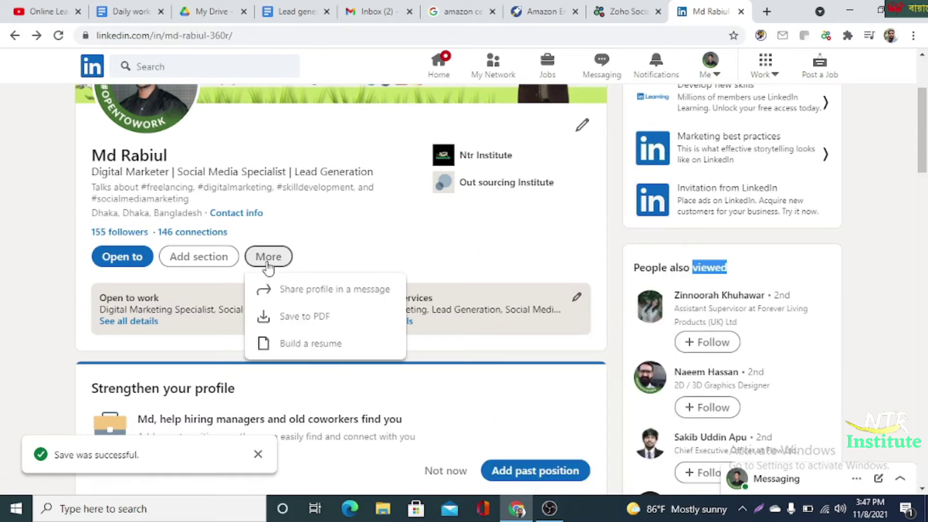
click(303, 318)
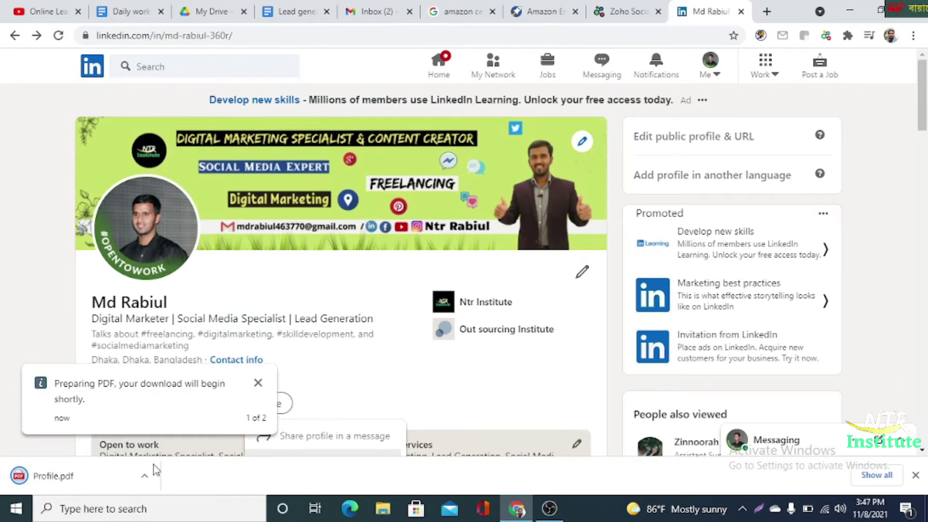
click(146, 478)
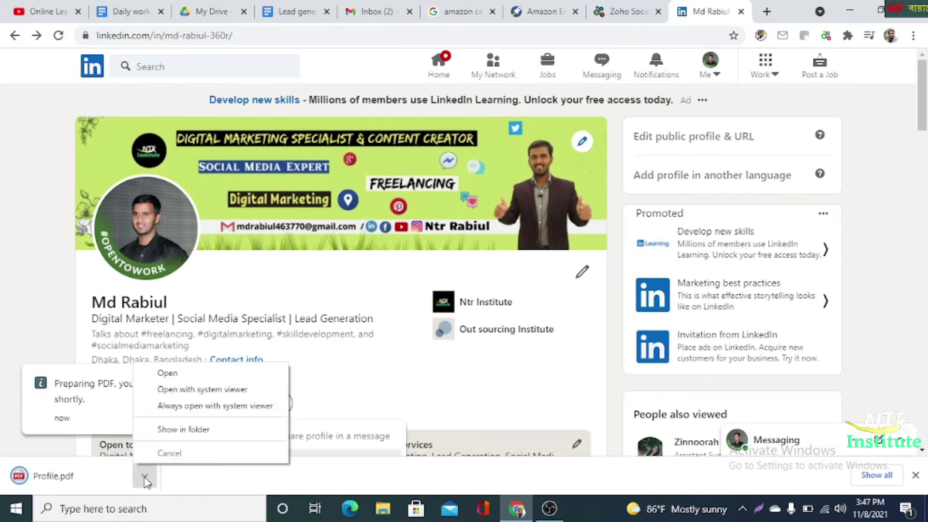
click(170, 375)
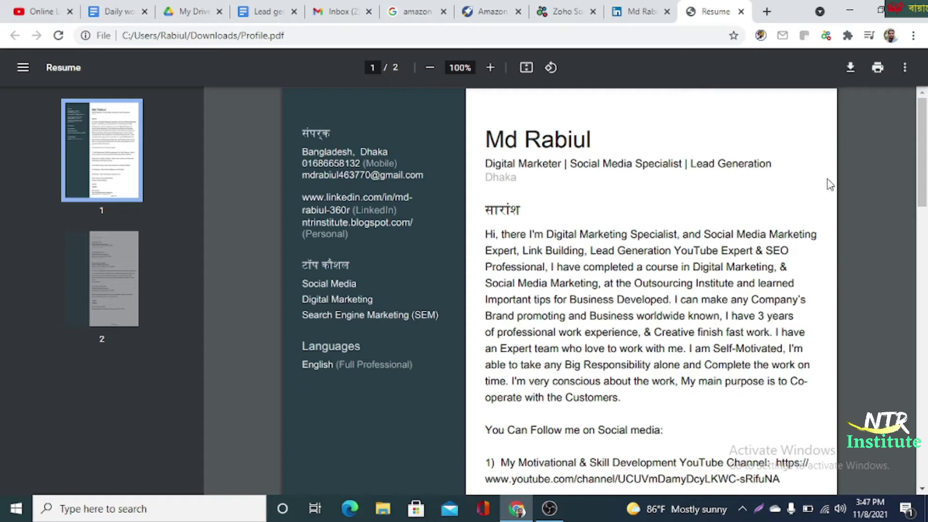
Step: Review both pages of the exported resume PDF and close it to return to the LinkedIn profile
drag(922, 171, 926, 468)
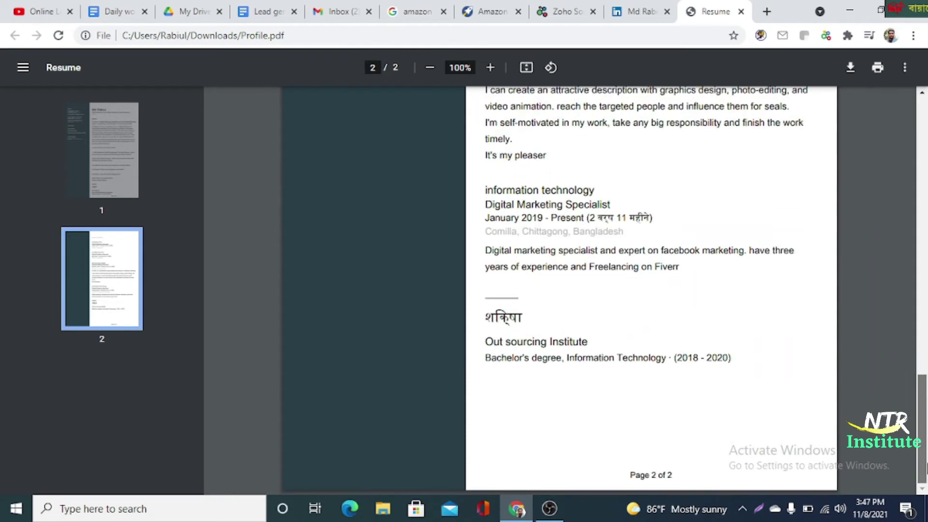
drag(926, 500, 920, 5)
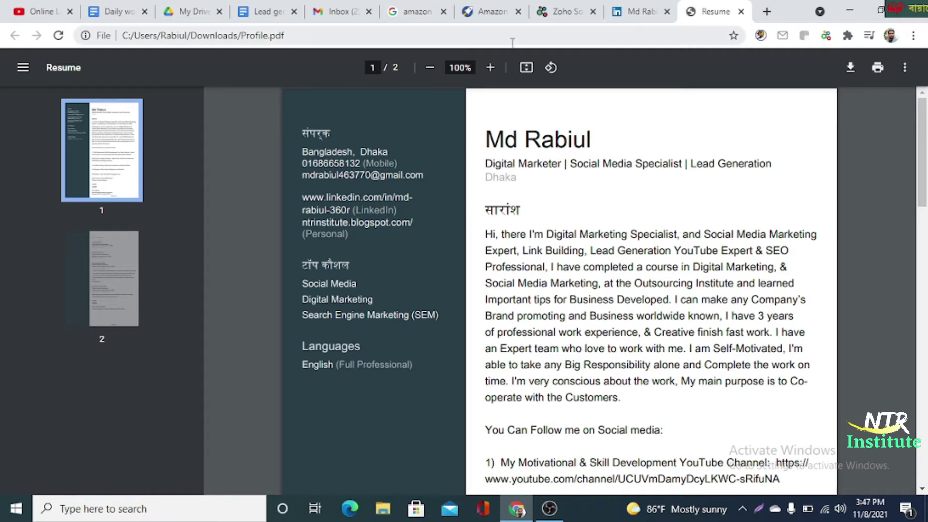
click(741, 12)
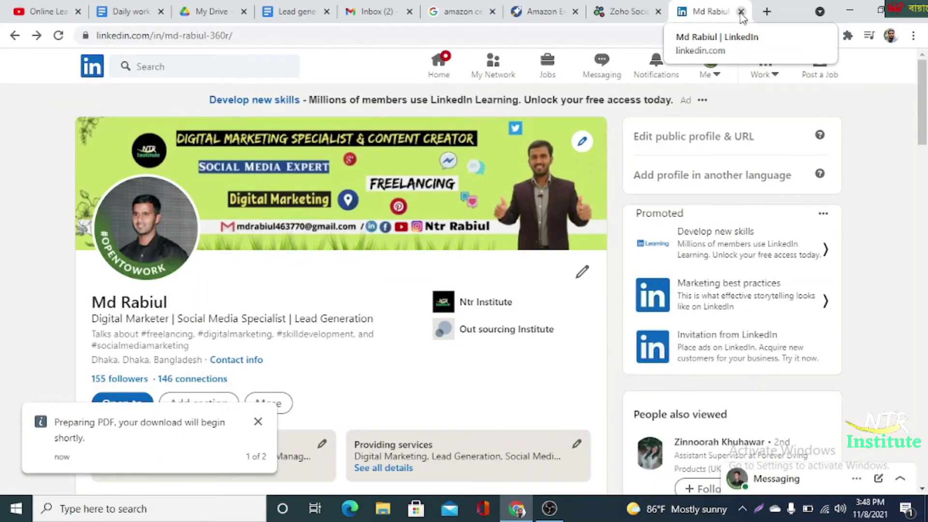
Step: Dismiss the PDF preparation notice and start building a resume to view the existing resumes
click(258, 422)
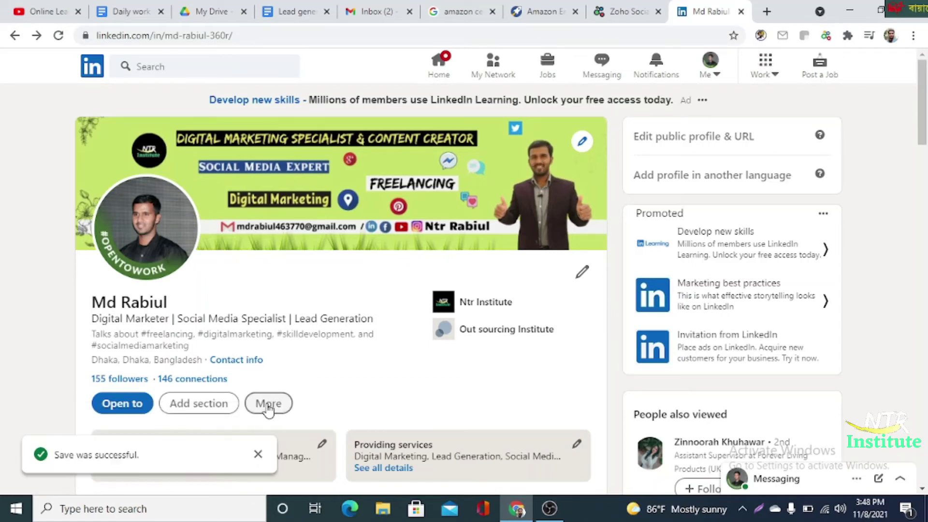
click(266, 404)
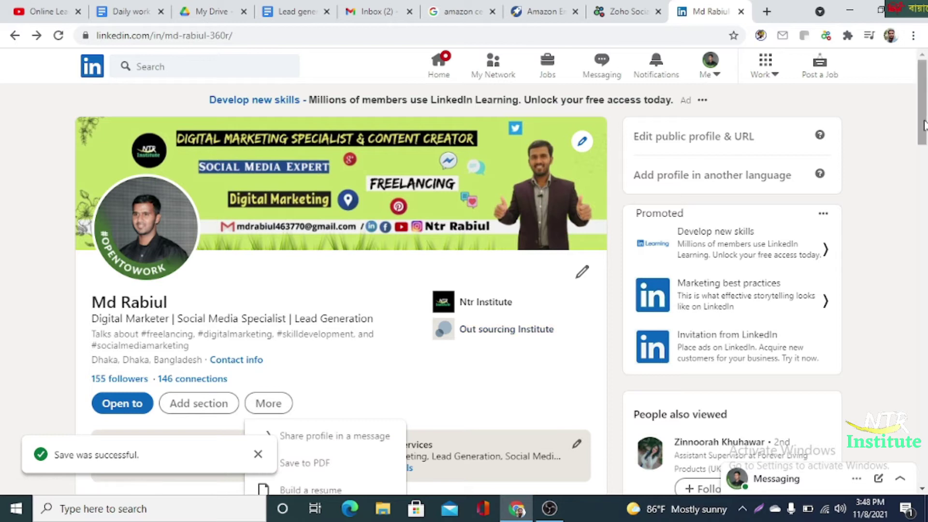
scroll(586, 330, down, 5)
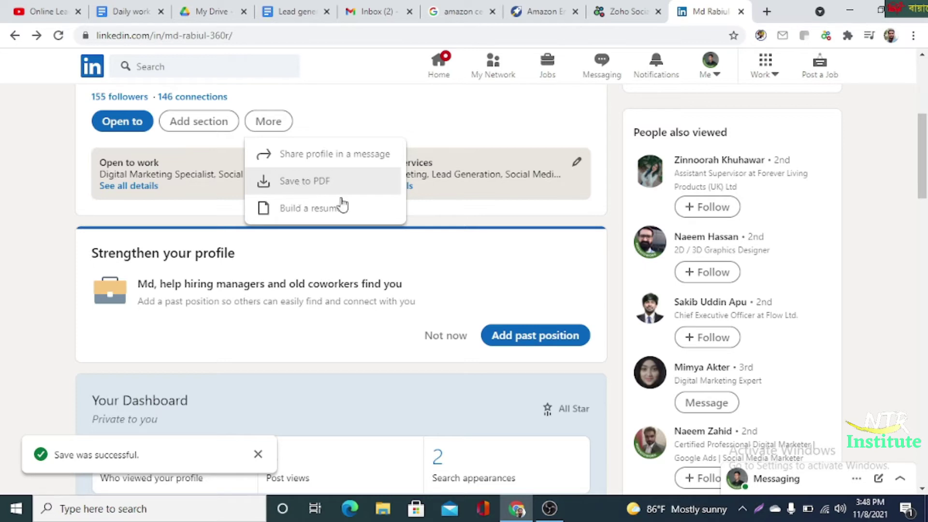
click(320, 217)
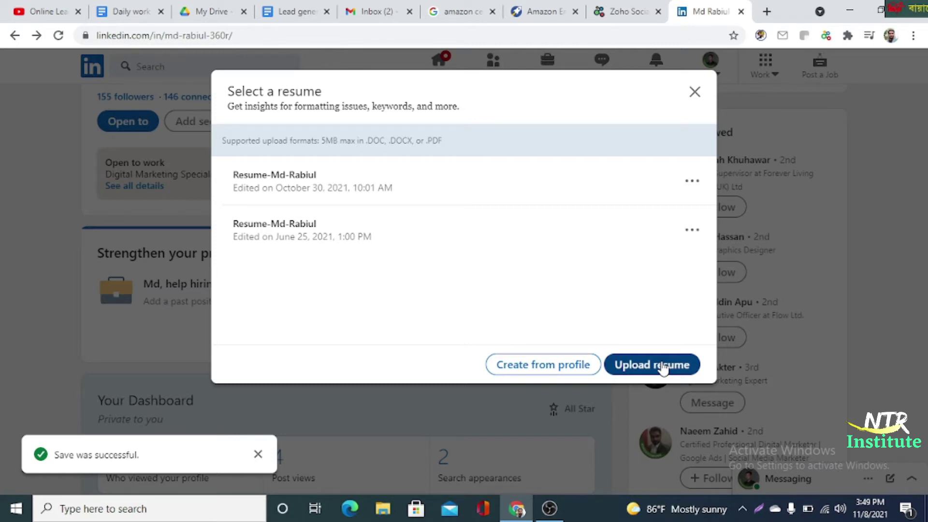
Step: Open the resume edited on October 30, 2021 for editing, look through its sections, and return to the profile
click(692, 181)
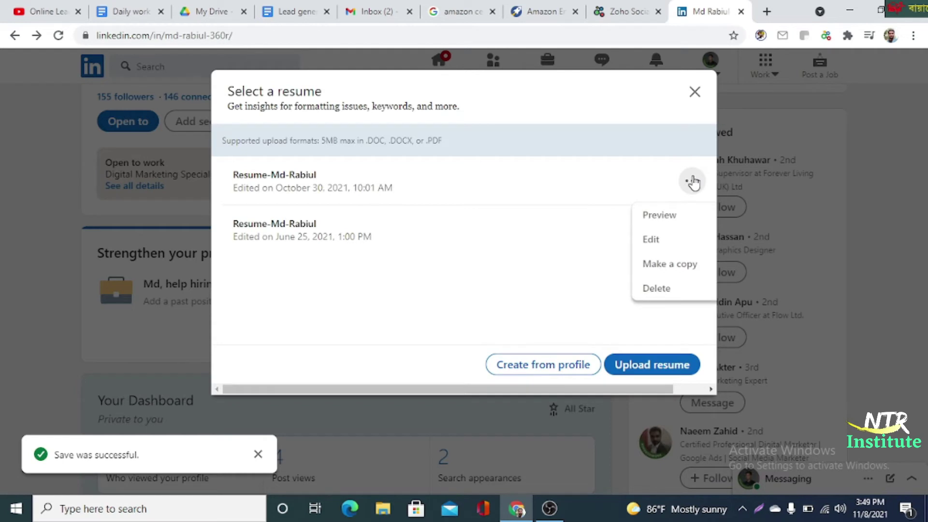
click(663, 239)
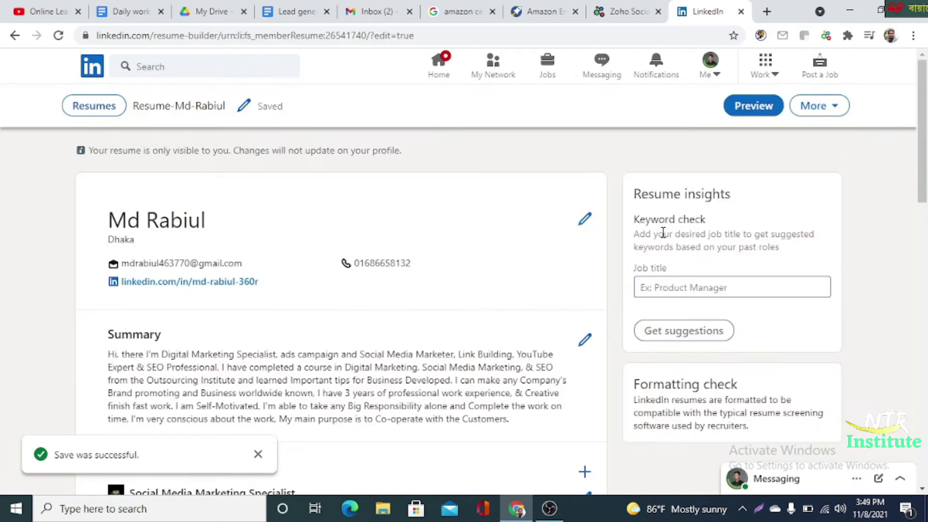
drag(923, 138, 926, 355)
scroll(531, 194, up, 15)
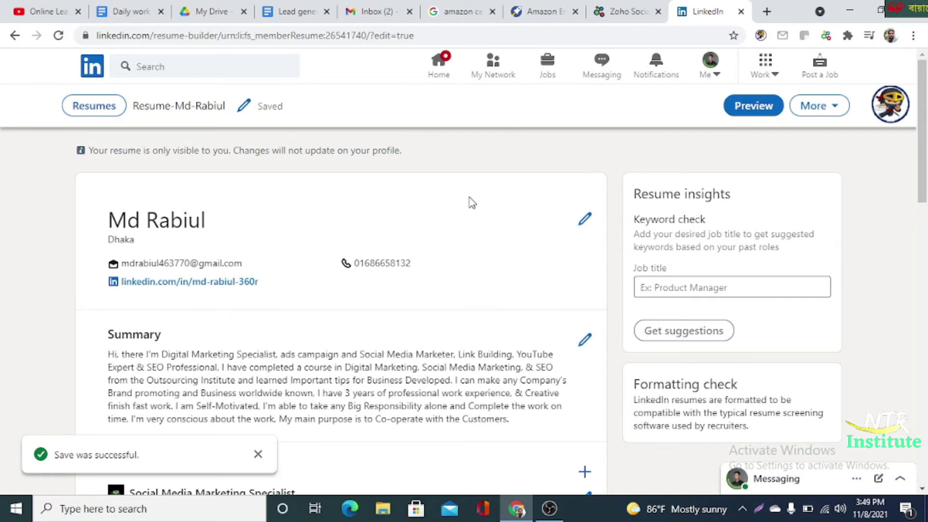
click(14, 36)
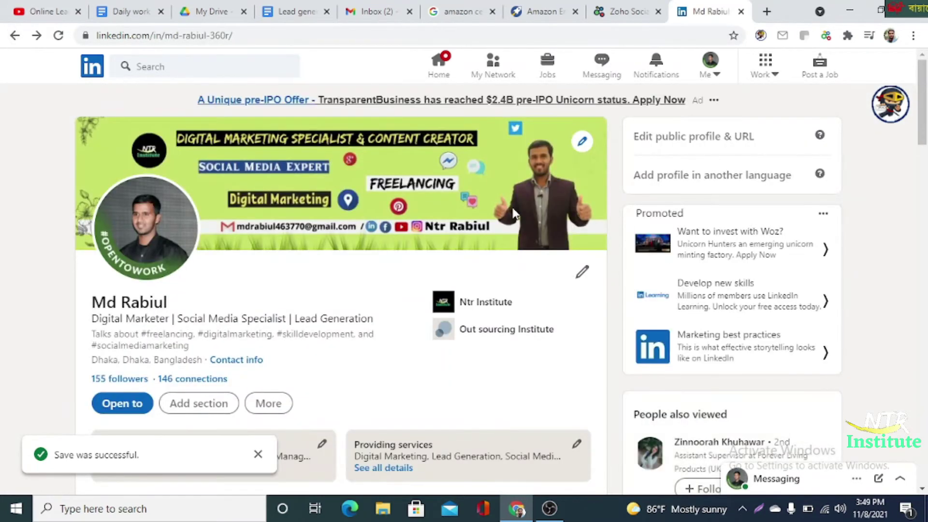
Step: Look over the profile's additional sharing, PDF and resume options again and close them
click(267, 404)
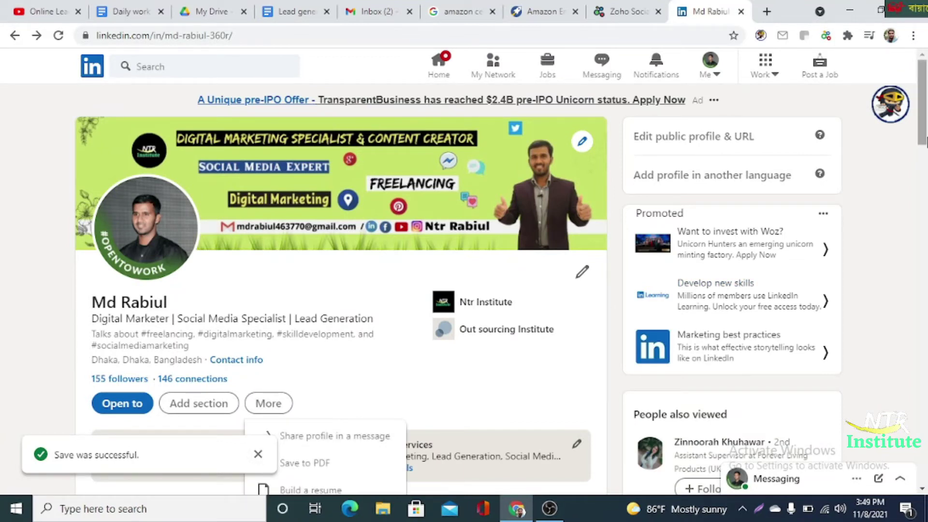
drag(926, 133, 926, 164)
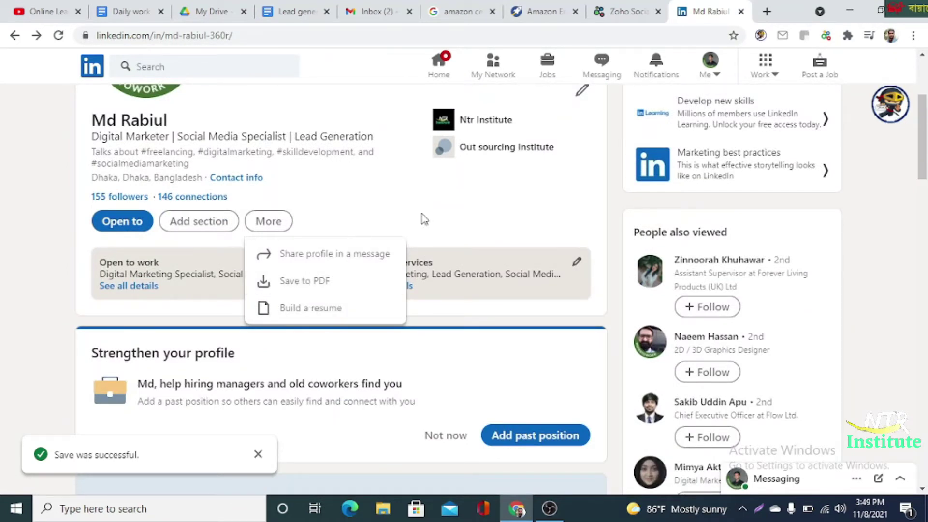
click(439, 208)
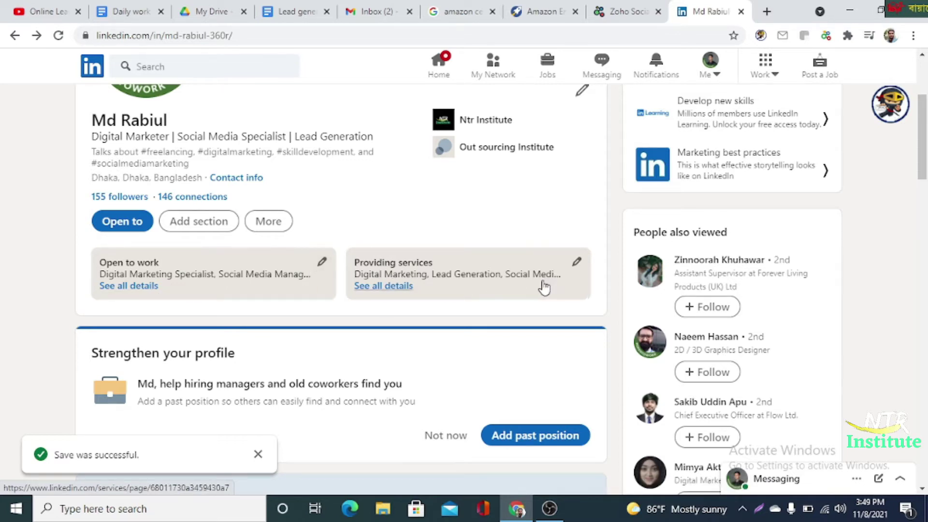
Step: Open the Providing services details for editing, review the form, close it without saving, and return to the profile
click(578, 263)
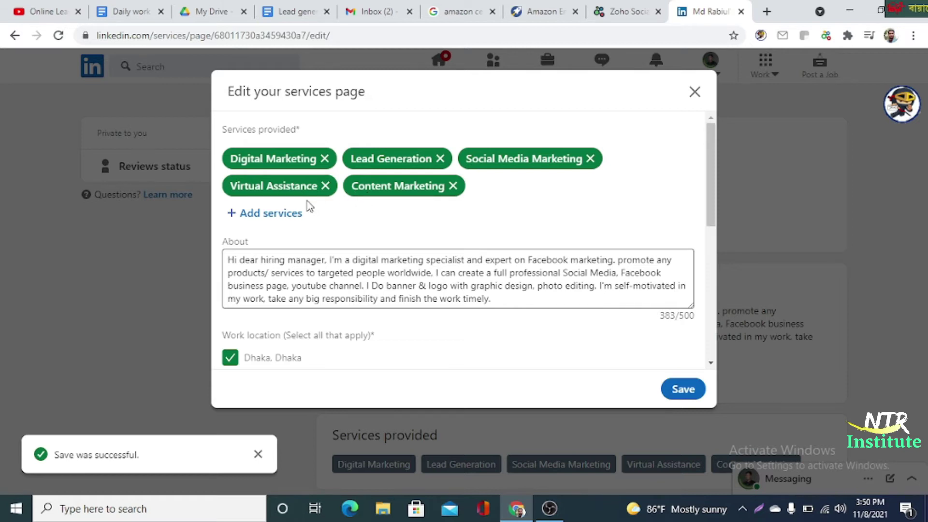
click(328, 255)
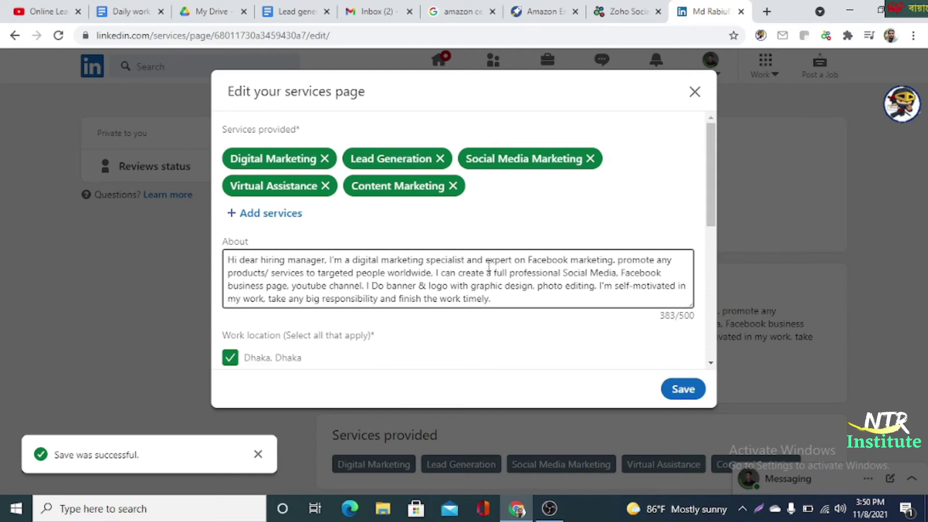
drag(715, 170, 715, 337)
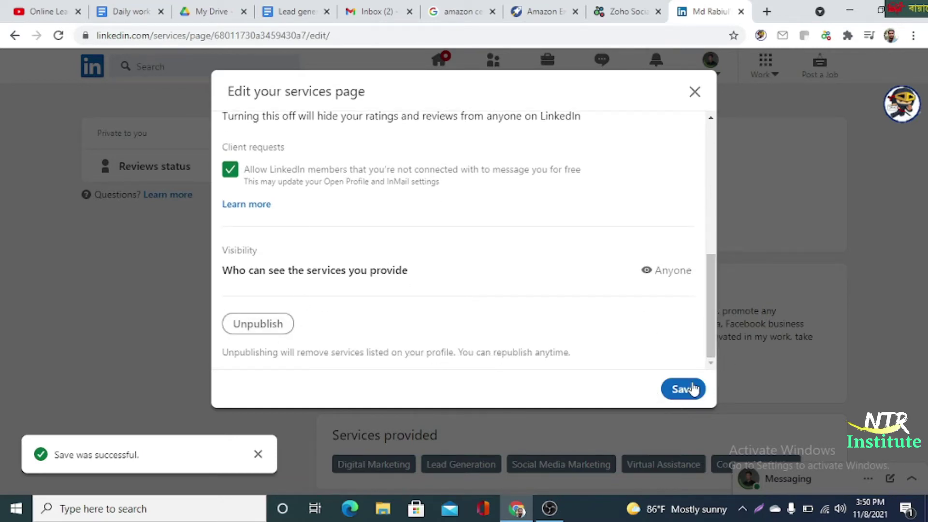
click(695, 92)
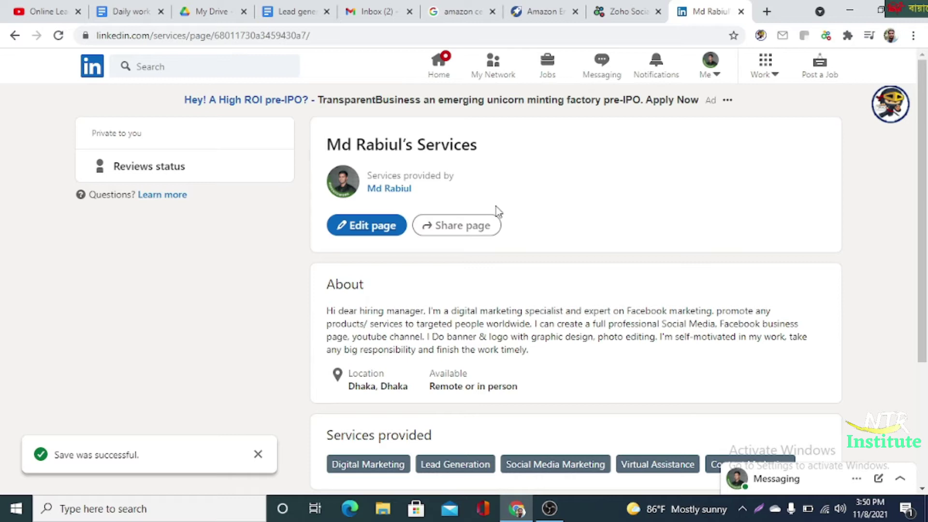
drag(924, 130, 921, 92)
click(16, 37)
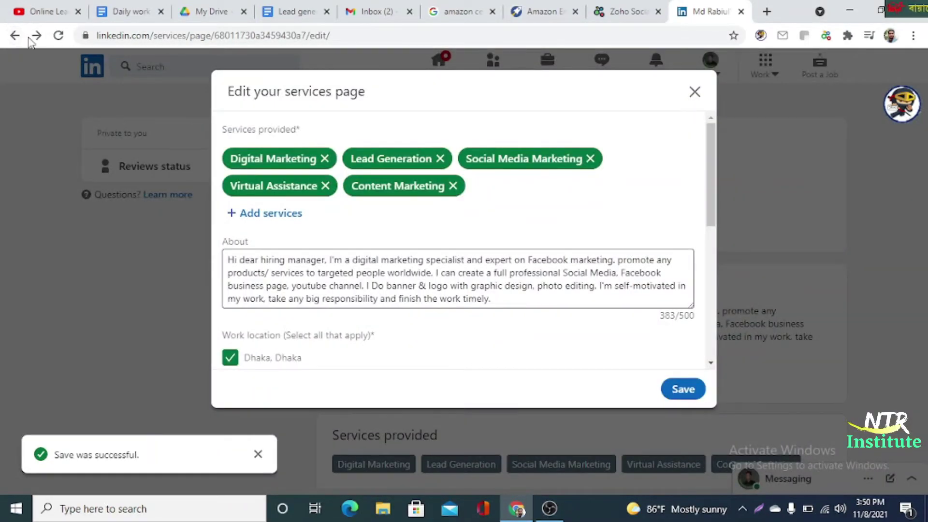
click(16, 35)
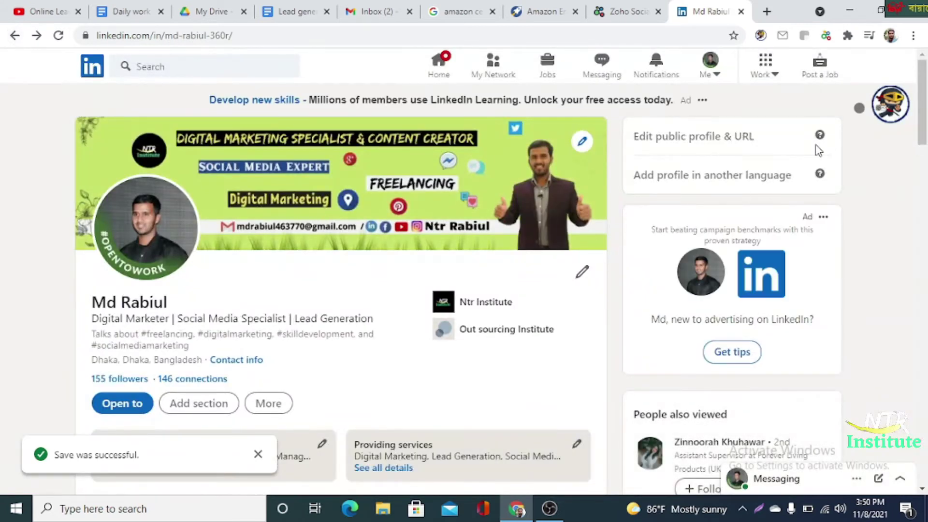
Step: Look over the profile introduction, open the form for adding a past position, review its fields, and close it without saving
scroll(575, 174, down, 6)
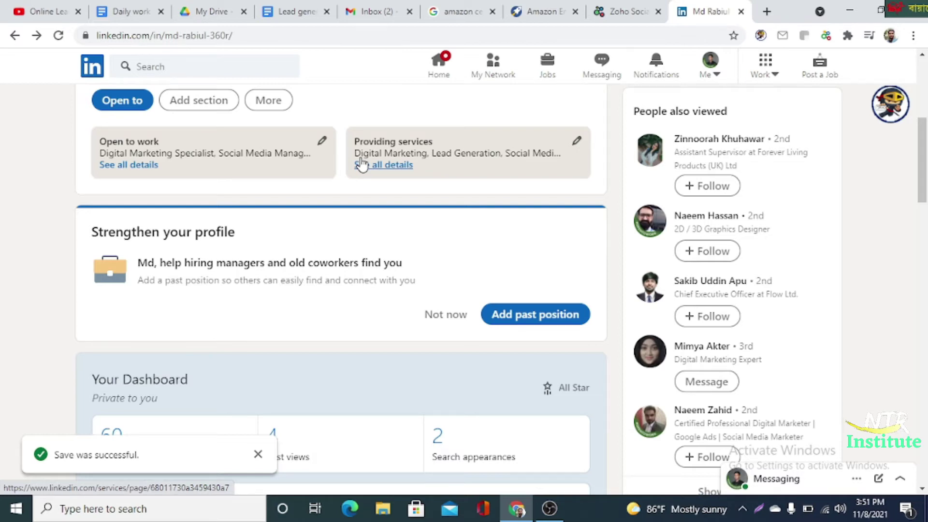
drag(922, 145, 925, 77)
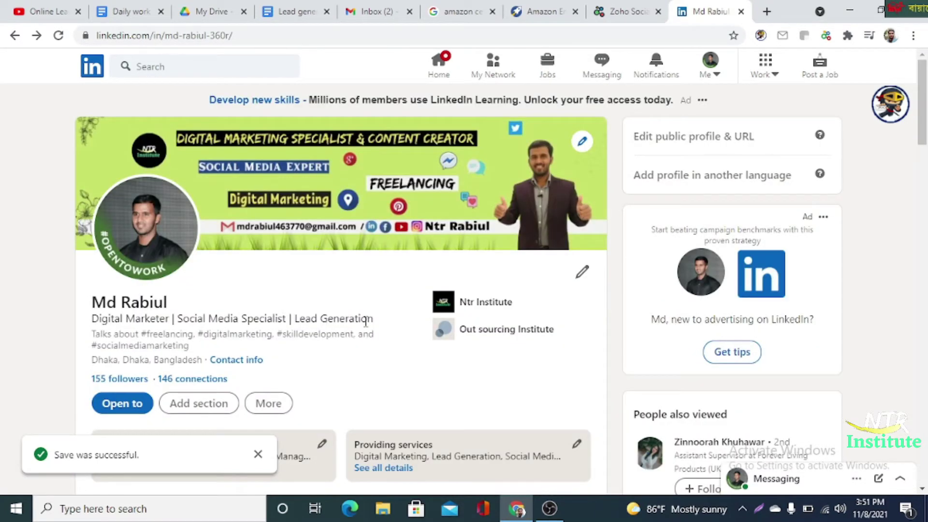
drag(920, 122, 921, 170)
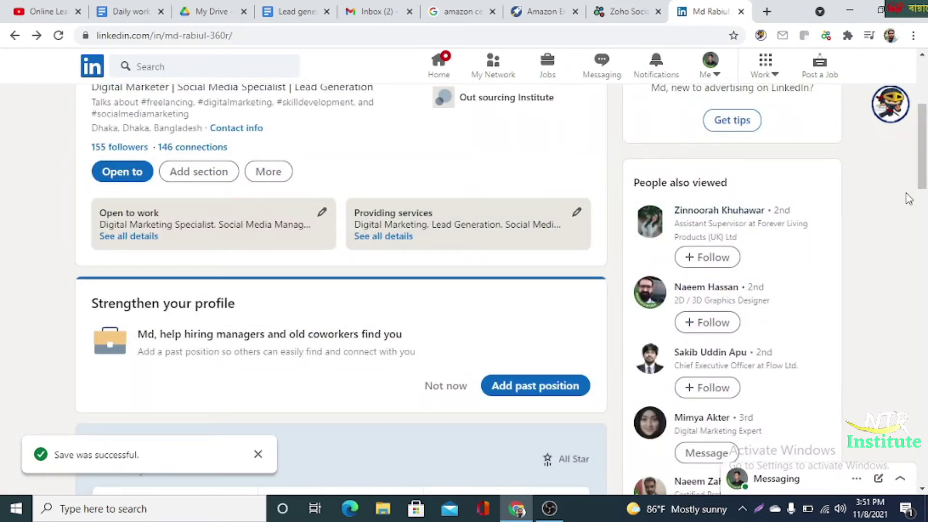
drag(922, 145, 922, 175)
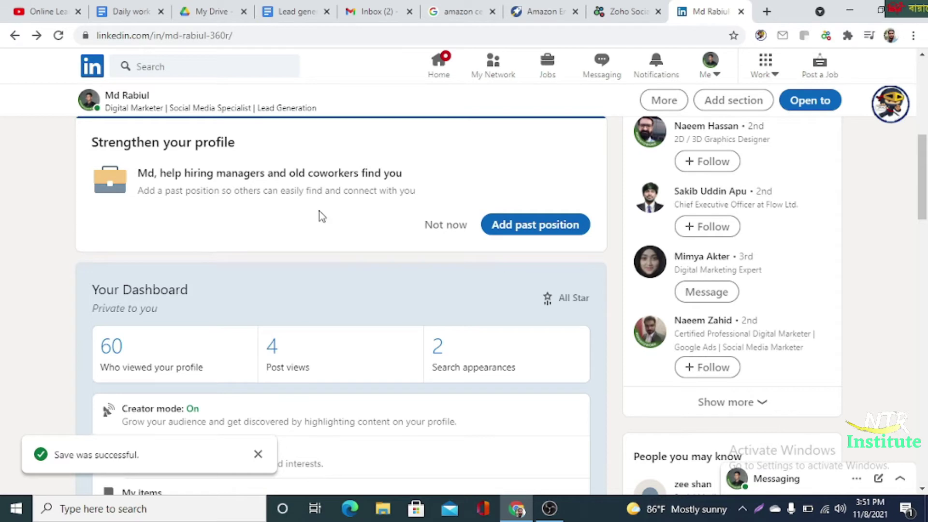
click(530, 232)
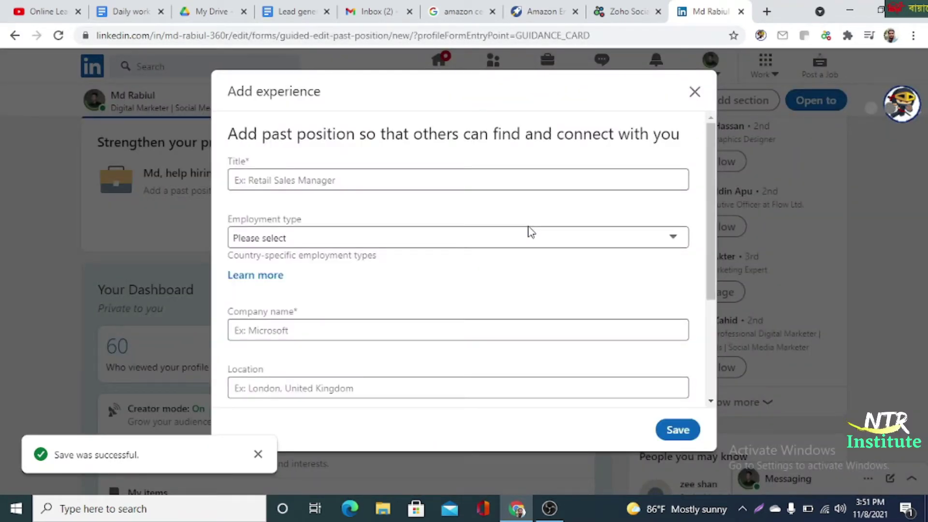
scroll(711, 269, down, 1)
scroll(721, 346, down, 2)
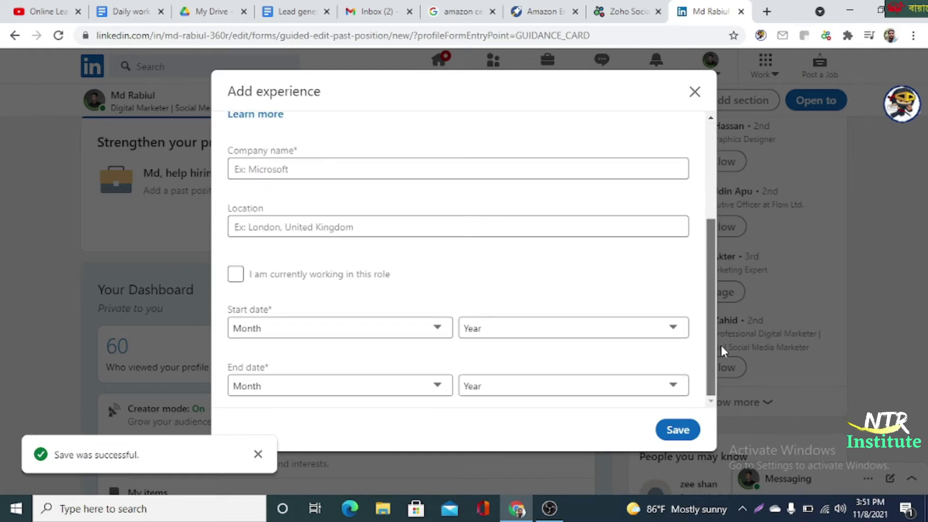
scroll(721, 300, up, 4)
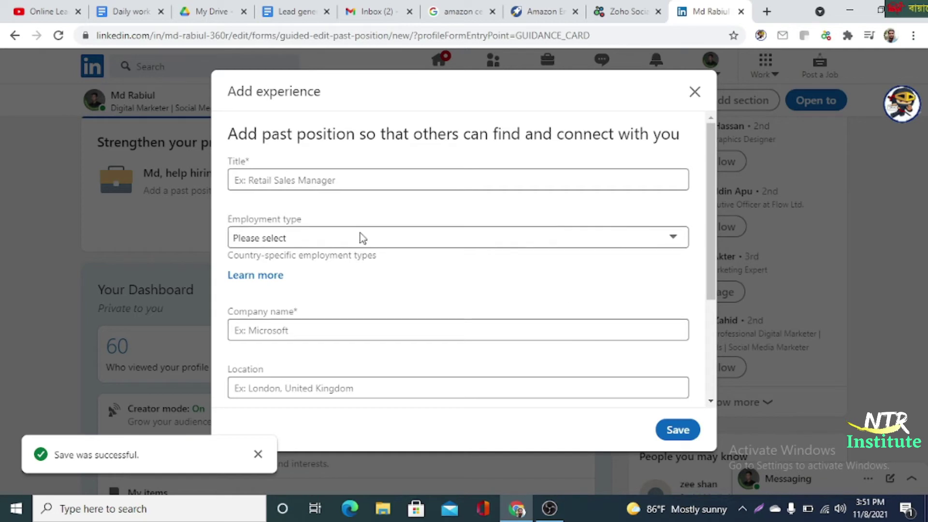
click(694, 92)
Step: View the list of people who viewed the profile from the dashboard and return to the profile
mouse_move(924, 175)
mouse_down()
mouse_move(924, 203)
mouse_move(924, 193)
mouse_up()
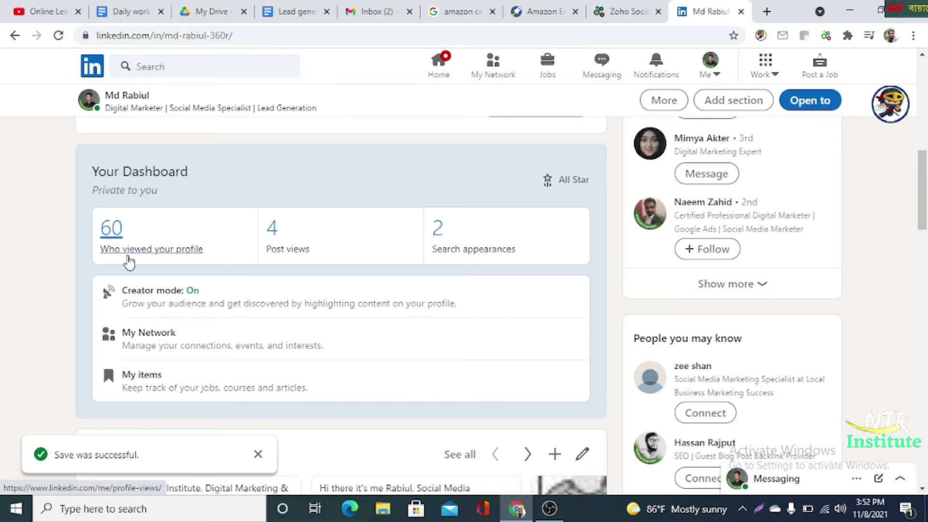
click(159, 250)
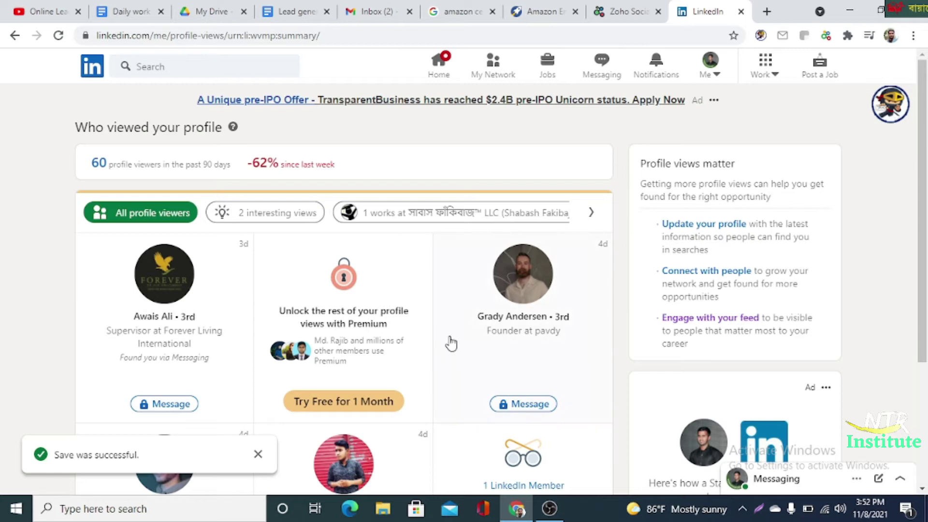
mouse_move(926, 159)
mouse_down()
mouse_move(926, 286)
mouse_move(926, 162)
mouse_up()
click(15, 37)
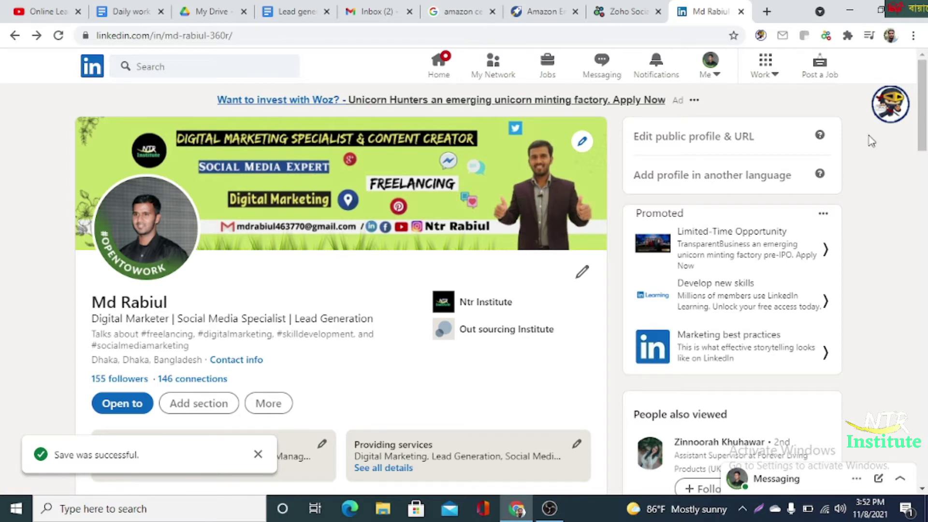
Step: Open My items from the dashboard and review the posted jobs and saved jobs
drag(922, 141, 924, 233)
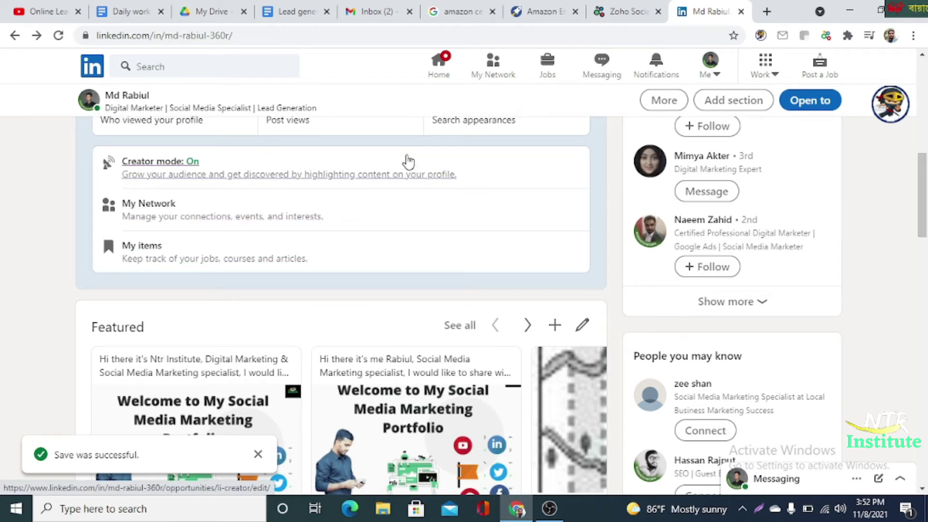
click(136, 250)
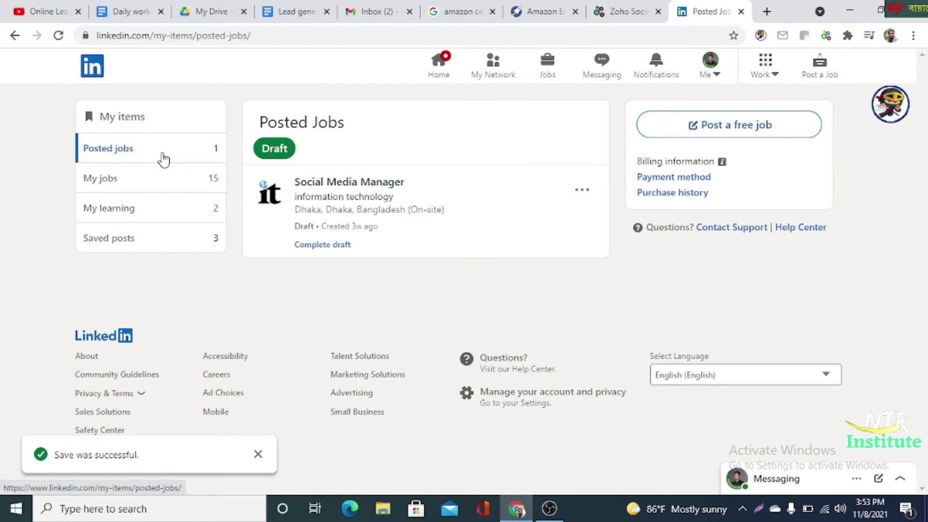
click(119, 181)
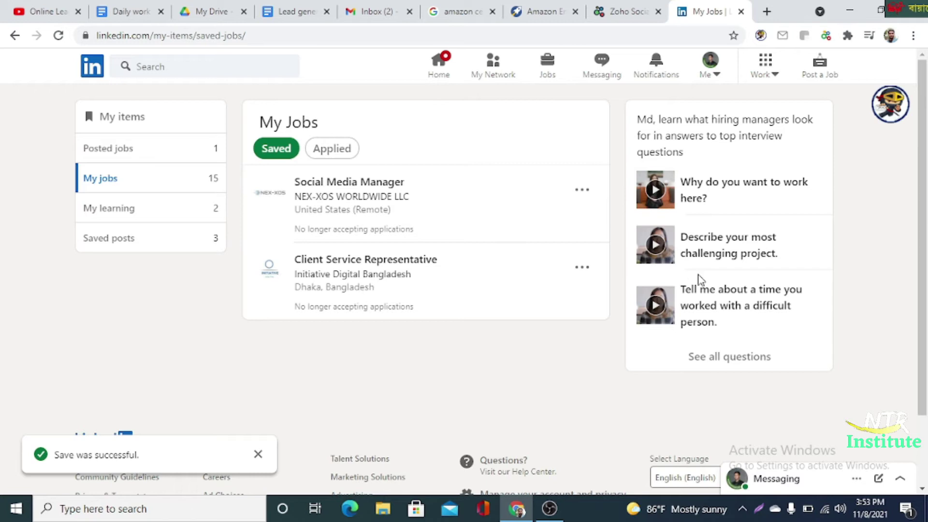
mouse_move(923, 134)
mouse_down()
mouse_move(923, 215)
mouse_move(922, 138)
mouse_up()
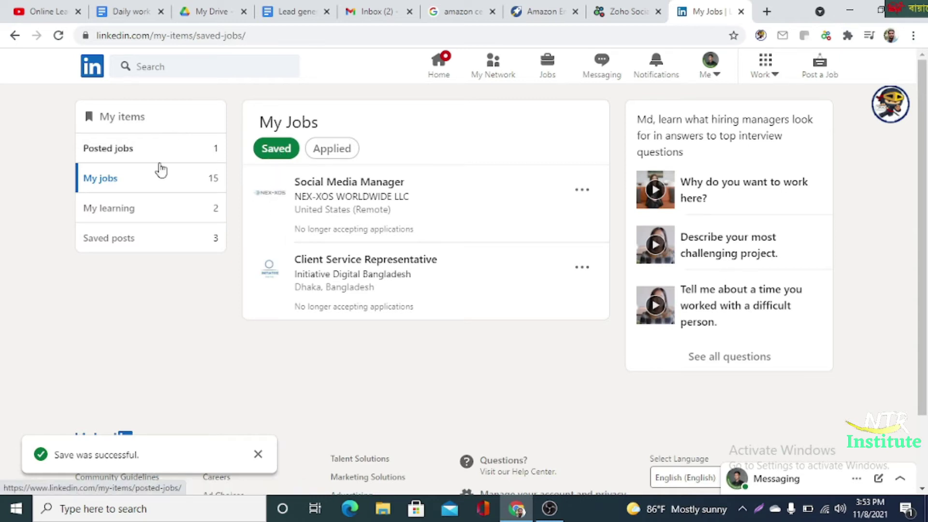
Step: Review the My learning and Saved posts lists in My items, and return to the profile
click(137, 219)
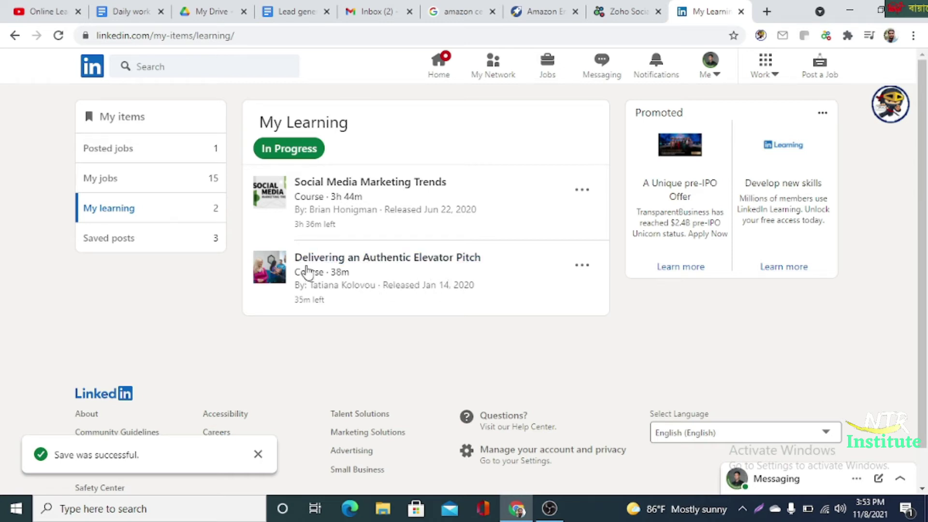
click(141, 241)
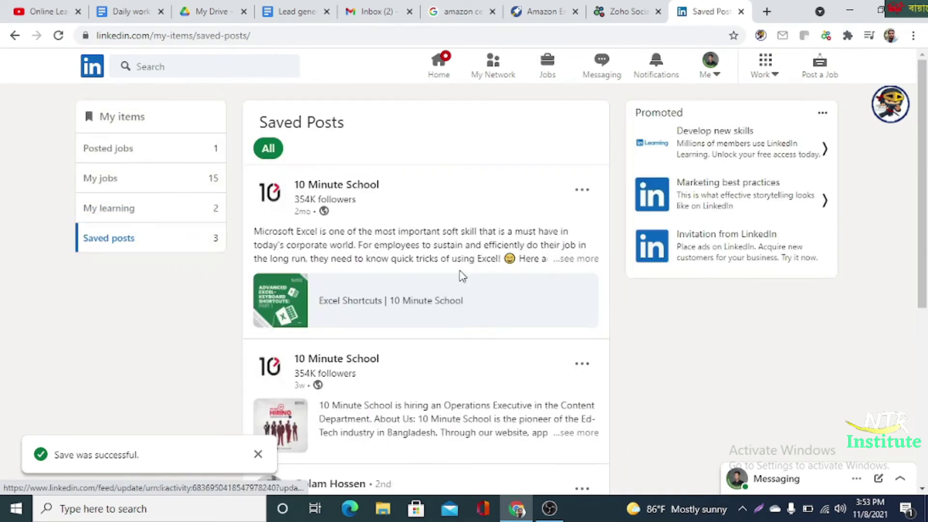
mouse_move(923, 132)
mouse_down()
mouse_move(926, 300)
mouse_move(924, 133)
mouse_up()
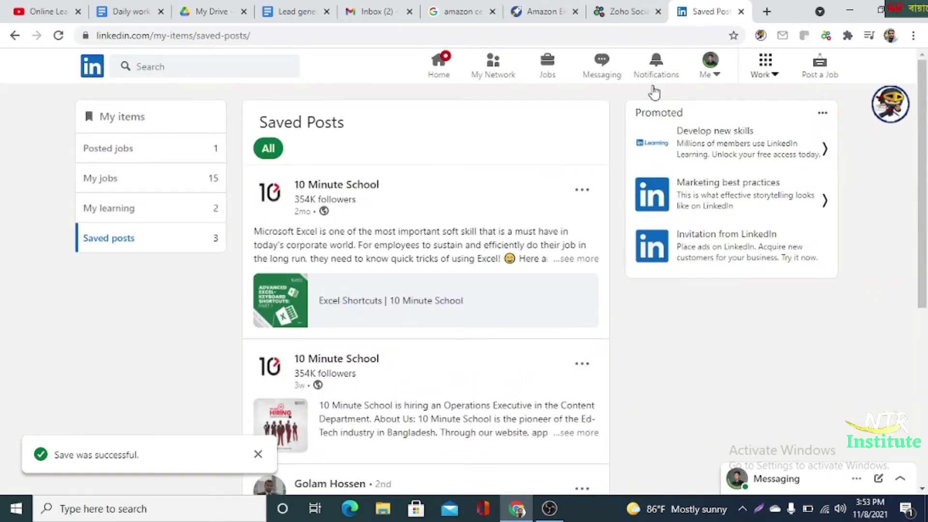
click(14, 37)
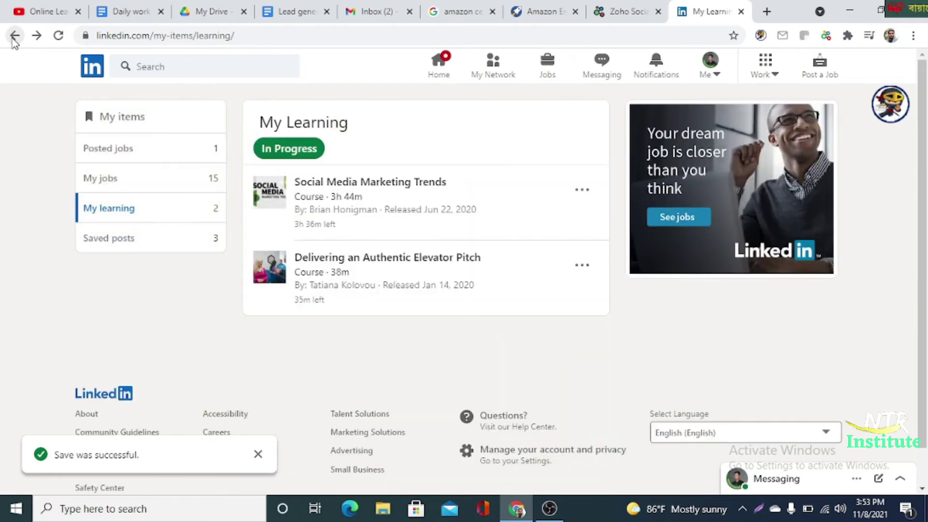
click(14, 41)
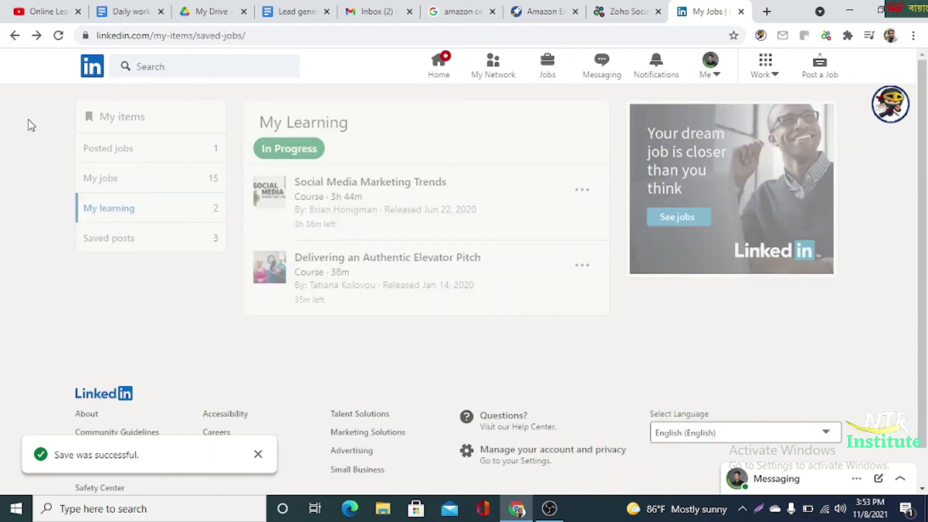
click(18, 42)
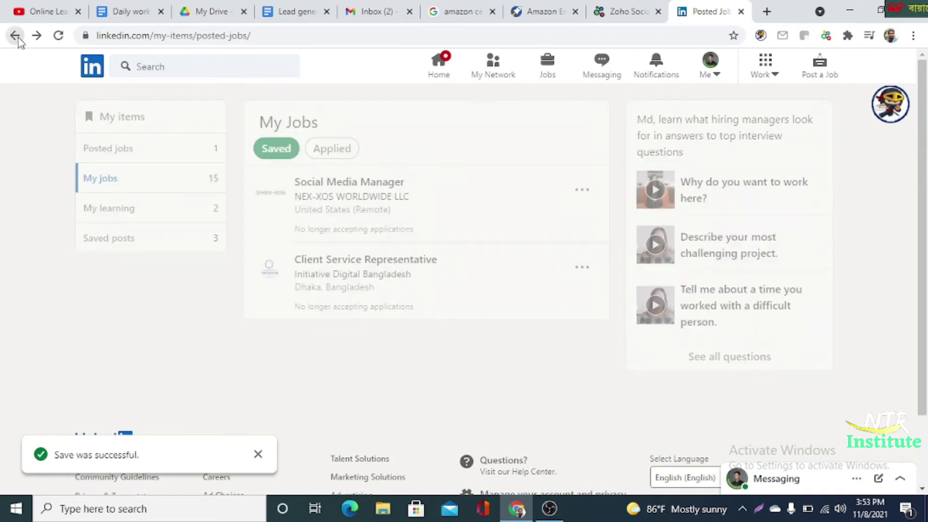
click(18, 42)
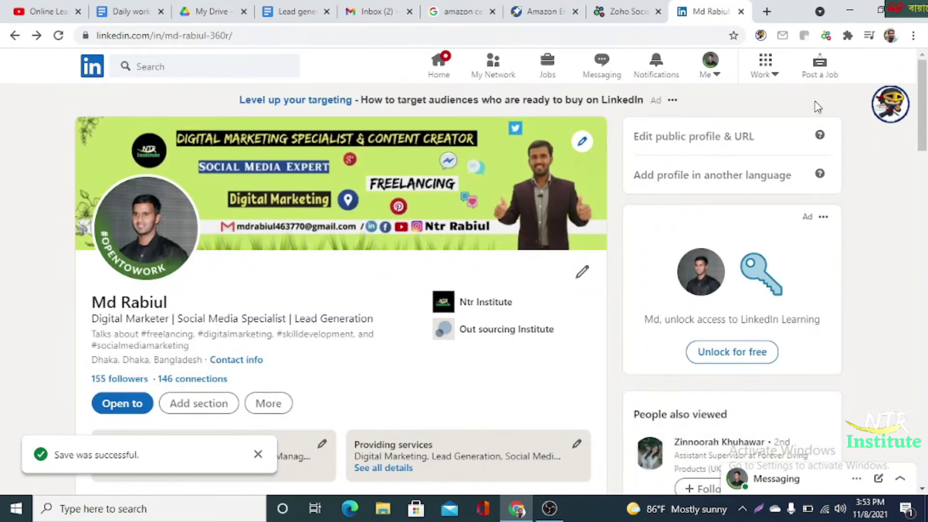
Step: Open the Social Media Marketing Portfolio post from the profile's Featured section and bring its document into view
drag(922, 106, 925, 178)
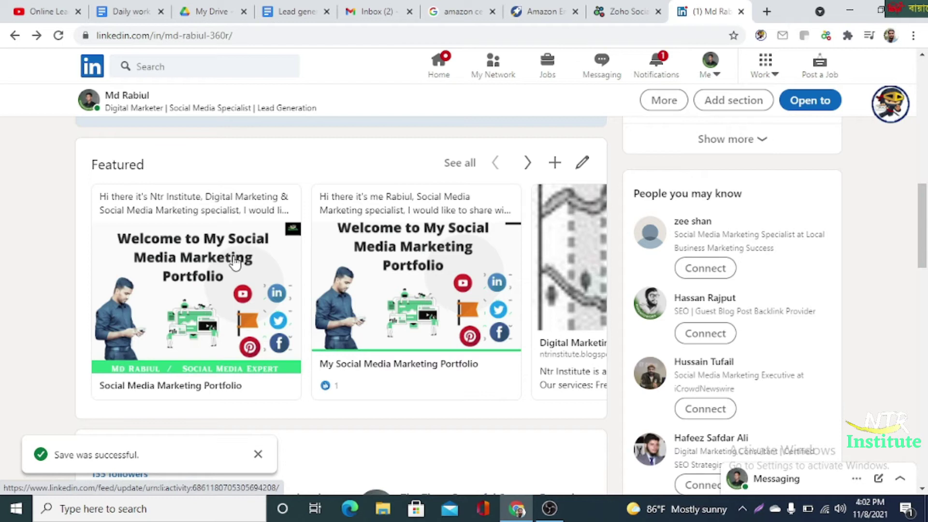
click(164, 299)
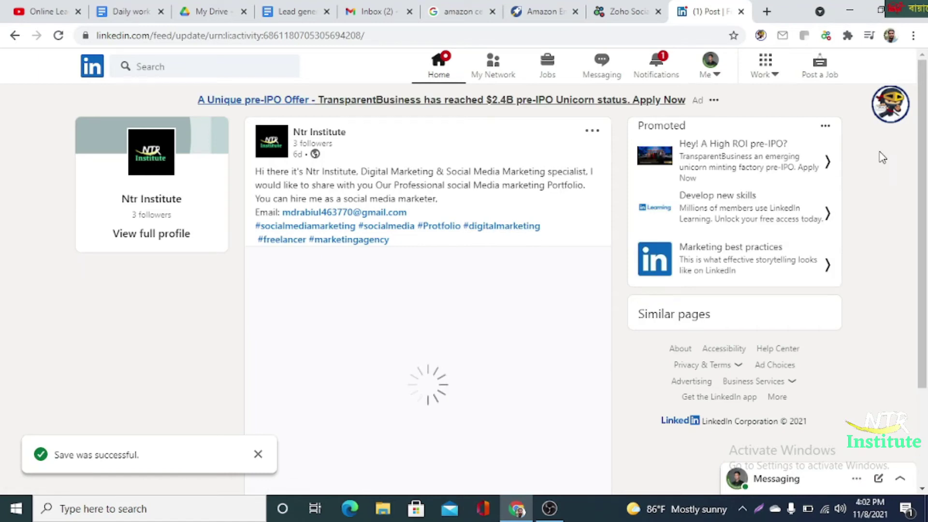
drag(927, 152, 927, 257)
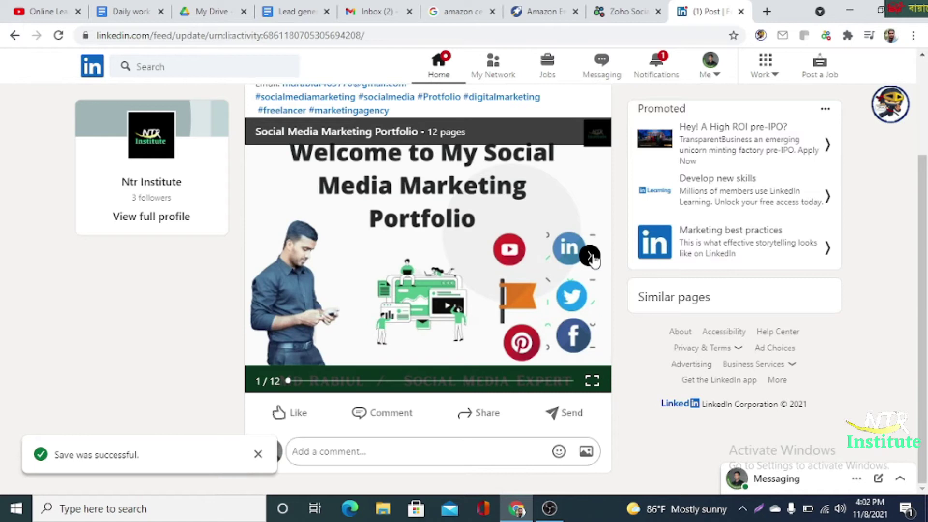
Step: Page through the featured portfolio document to its final contact page, and return to the profile
click(590, 256)
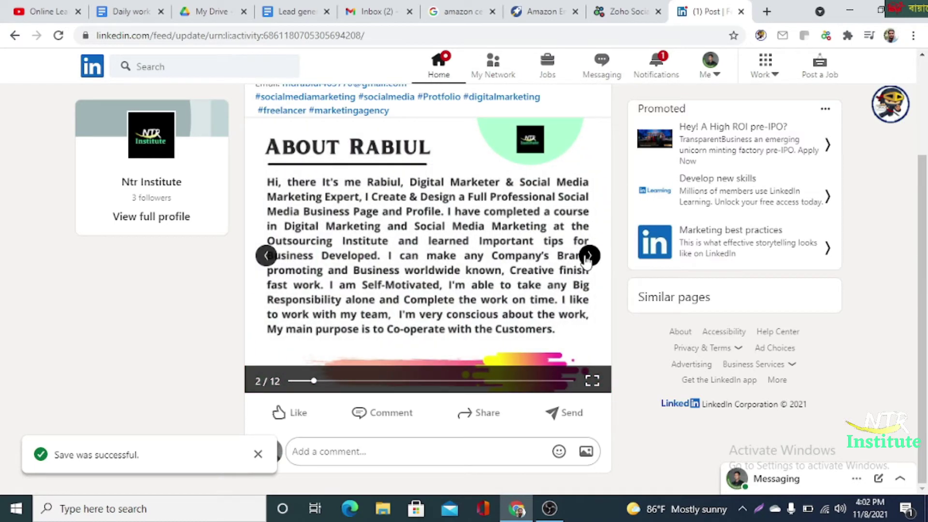
click(589, 256)
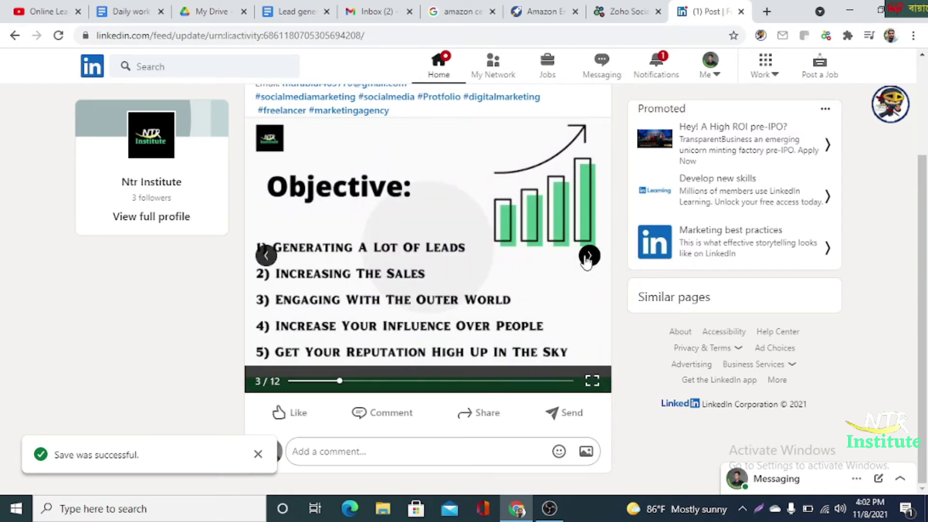
click(588, 256)
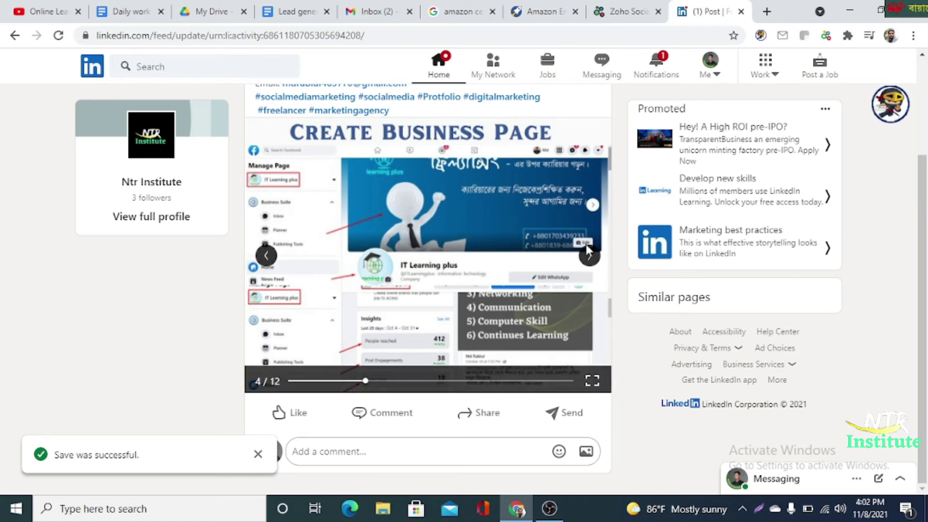
click(586, 261)
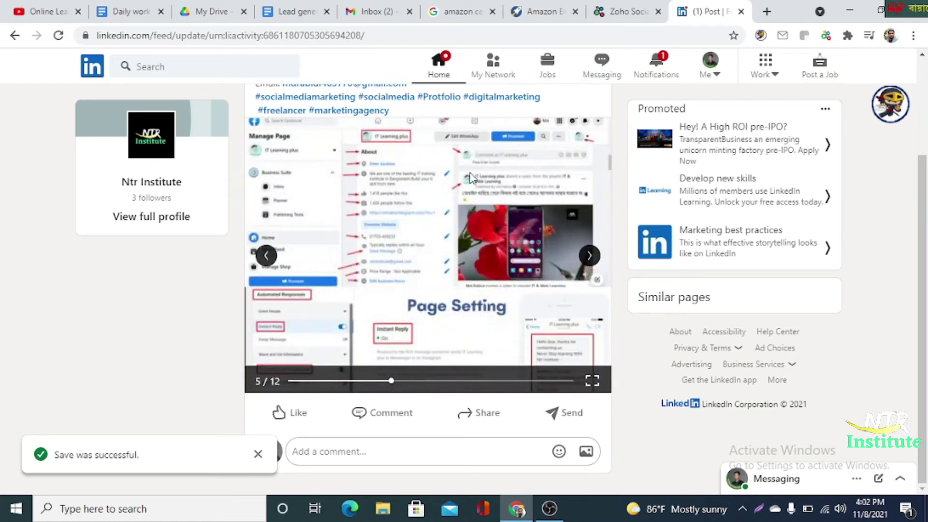
click(587, 255)
click(587, 255)
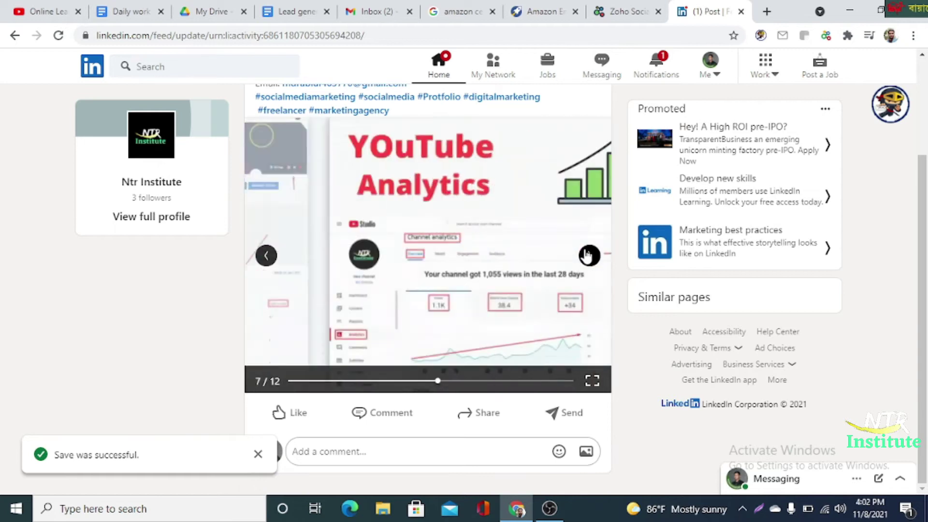
click(587, 255)
click(587, 255)
click(586, 255)
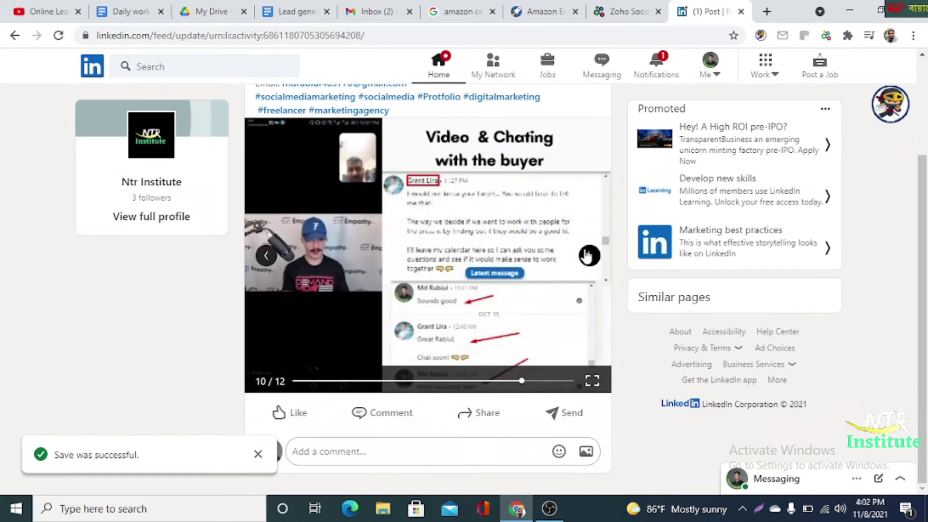
click(586, 255)
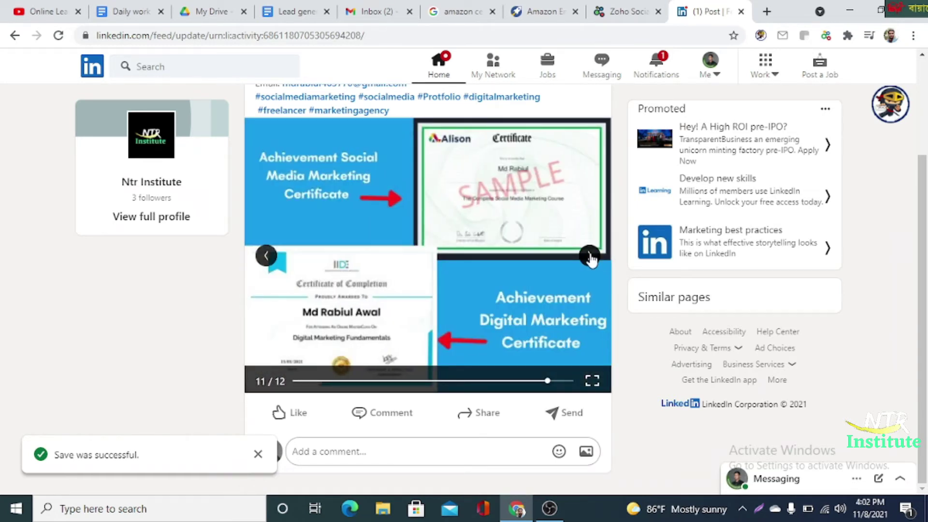
click(588, 256)
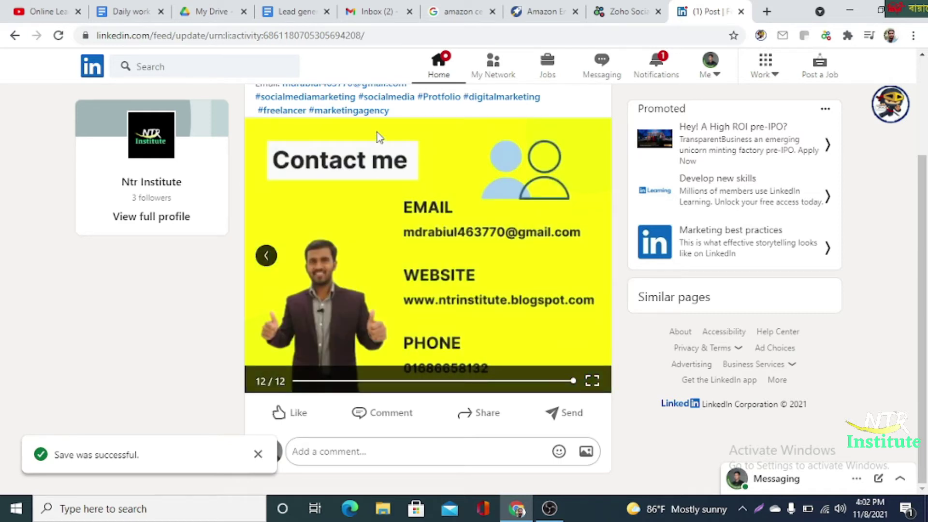
click(14, 35)
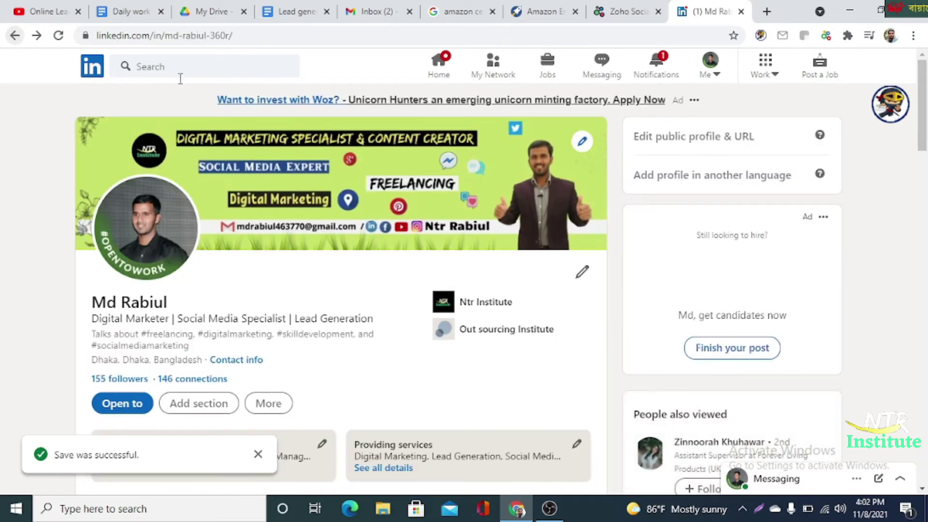
Step: Open the My Social Media Marketing Portfolio post from Featured, review its post options, and return to the profile
drag(921, 136, 926, 297)
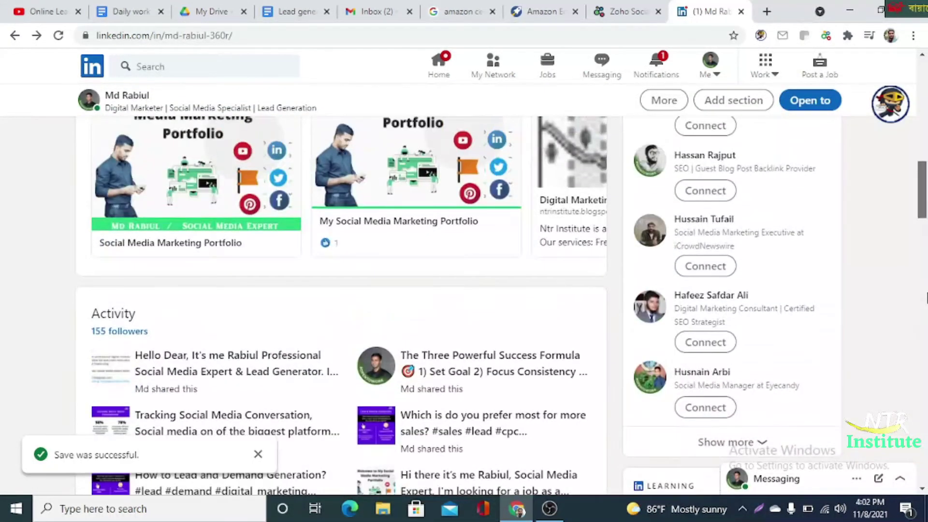
click(385, 159)
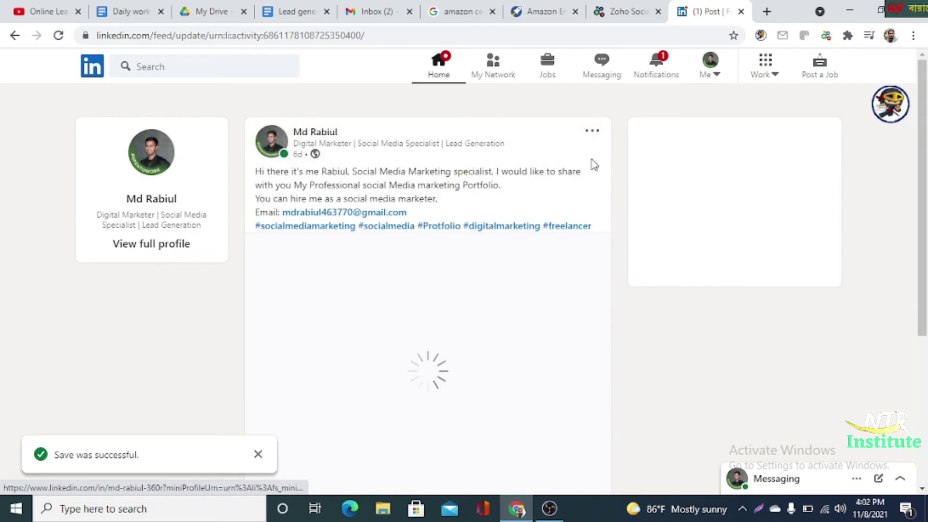
click(592, 131)
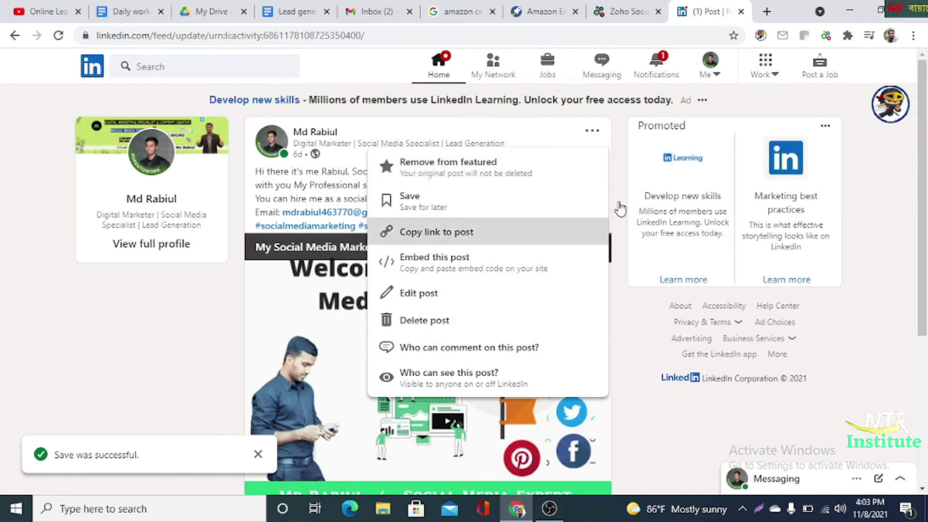
click(15, 36)
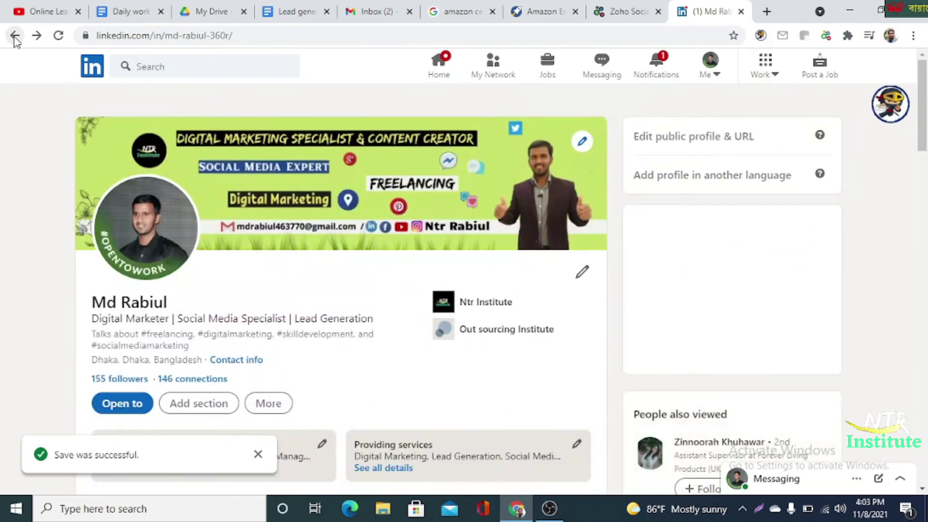
Step: Open the profile's About description for editing, read it through to the social media links, and close it without saving
drag(921, 116, 924, 303)
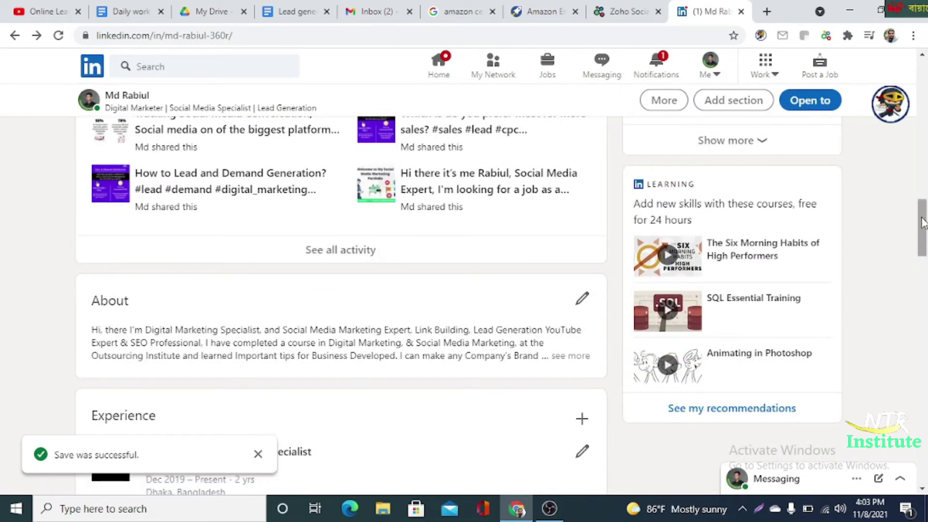
drag(923, 222, 600, 236)
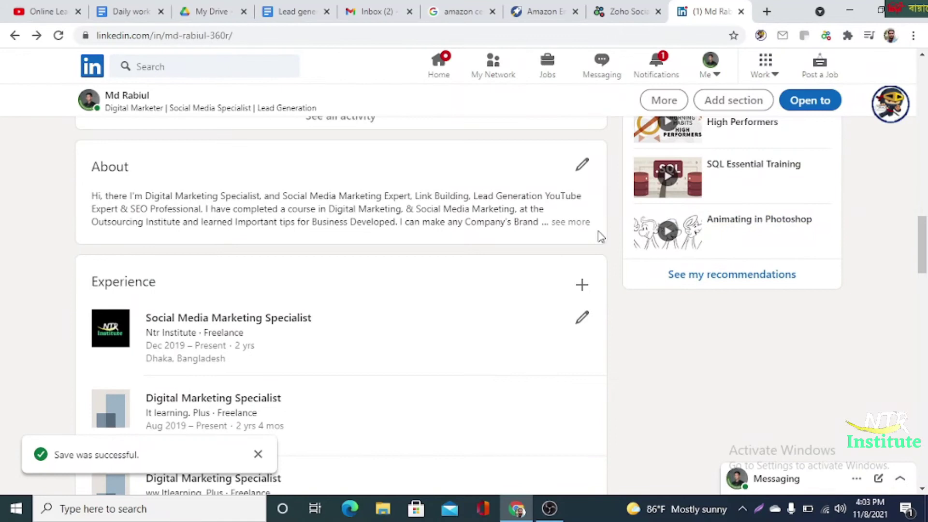
click(583, 168)
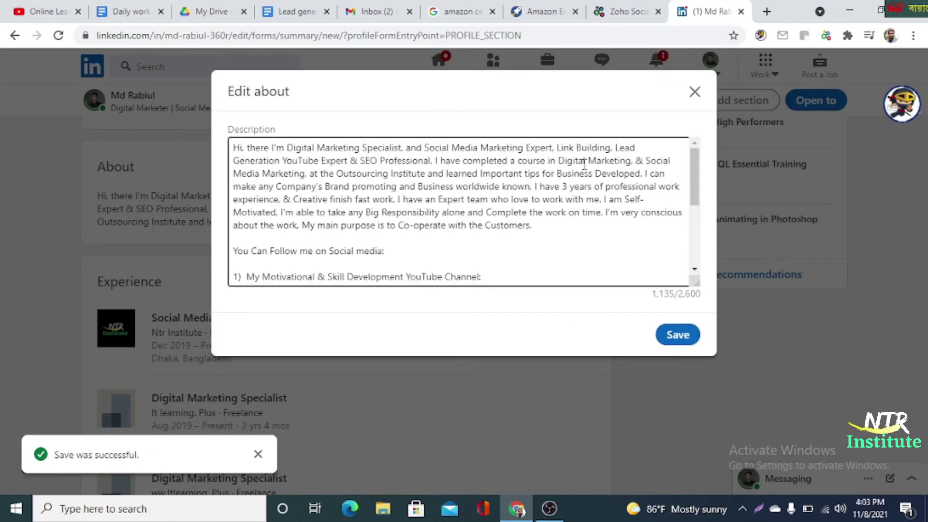
drag(696, 190, 698, 242)
drag(700, 271, 706, 140)
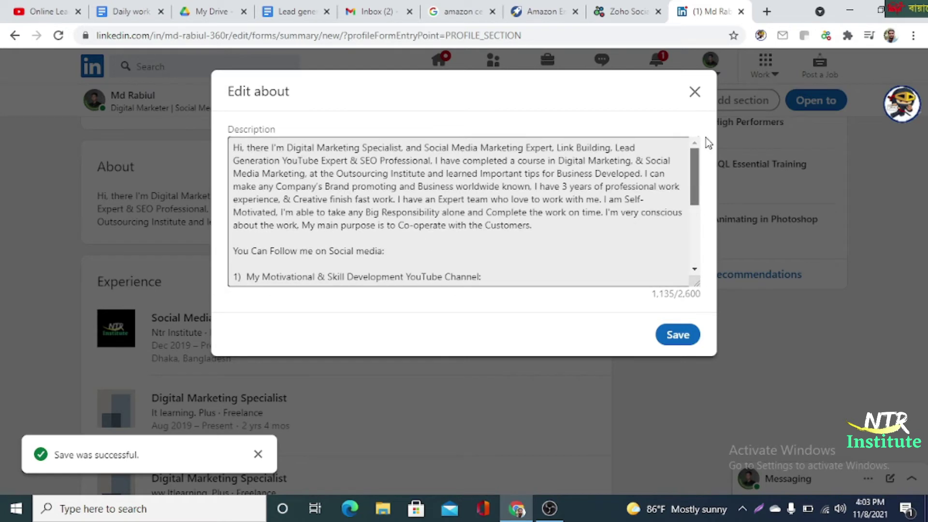
click(351, 158)
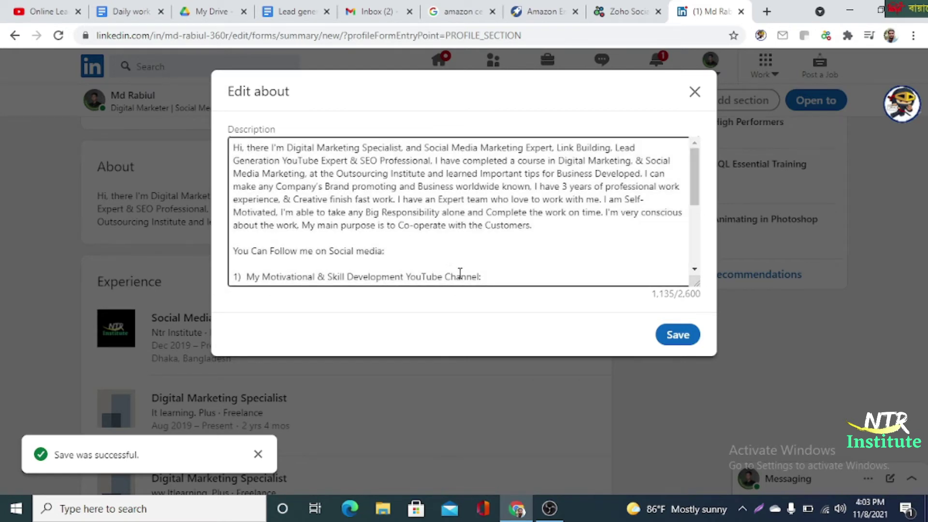
click(696, 183)
drag(696, 183, 700, 263)
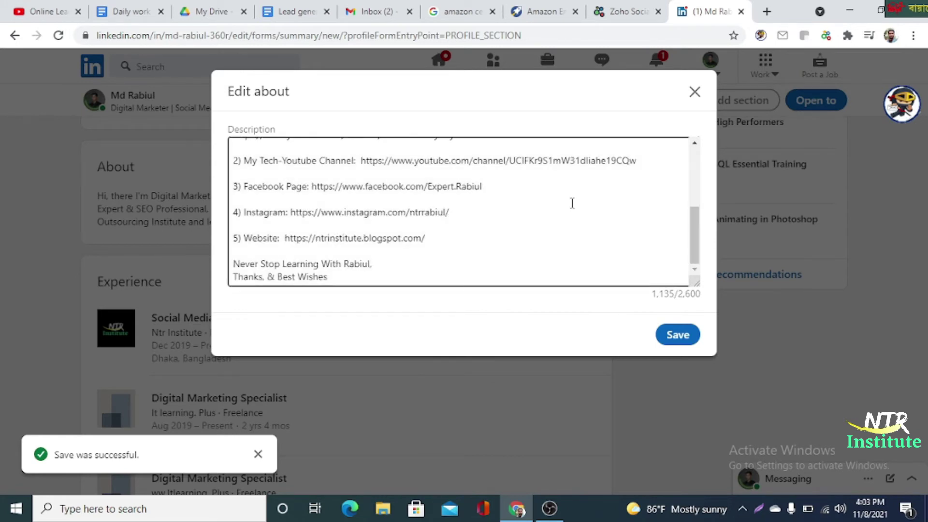
click(297, 199)
drag(695, 250, 694, 112)
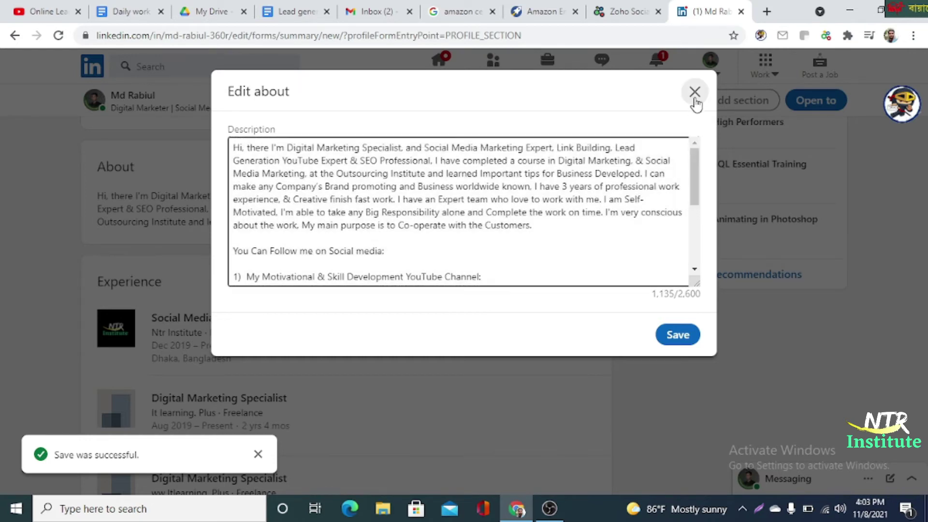
click(695, 91)
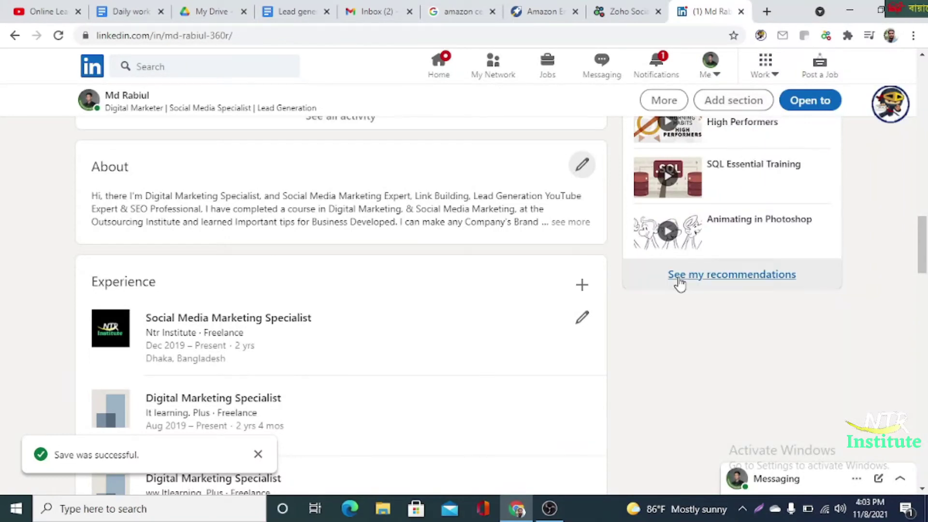
Step: Review the positions in the profile's Experience section and the Out sourcing Institute entry with its media under Education
drag(922, 255, 922, 270)
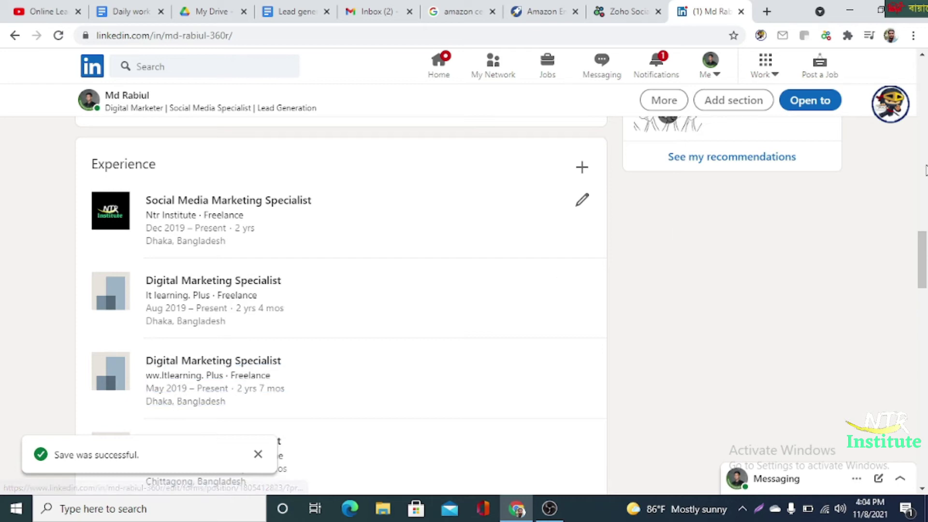
drag(924, 243, 925, 280)
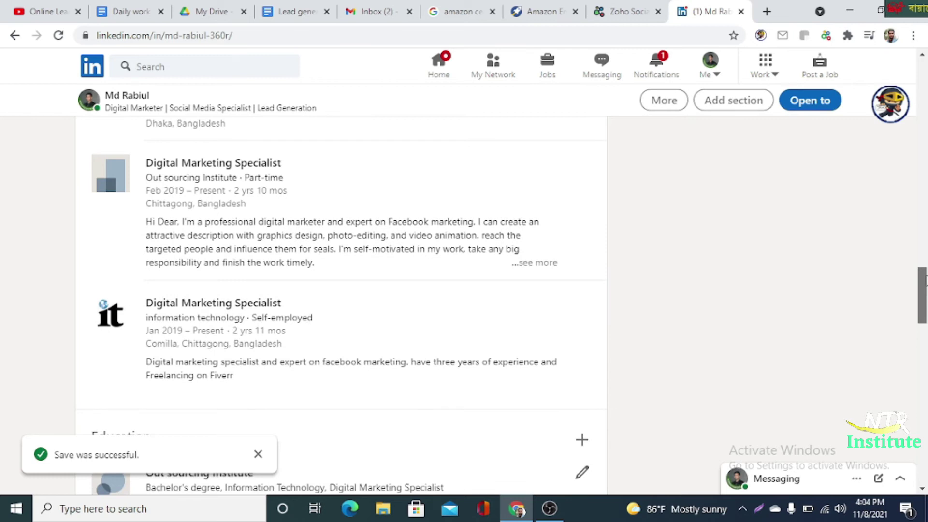
drag(925, 280, 925, 308)
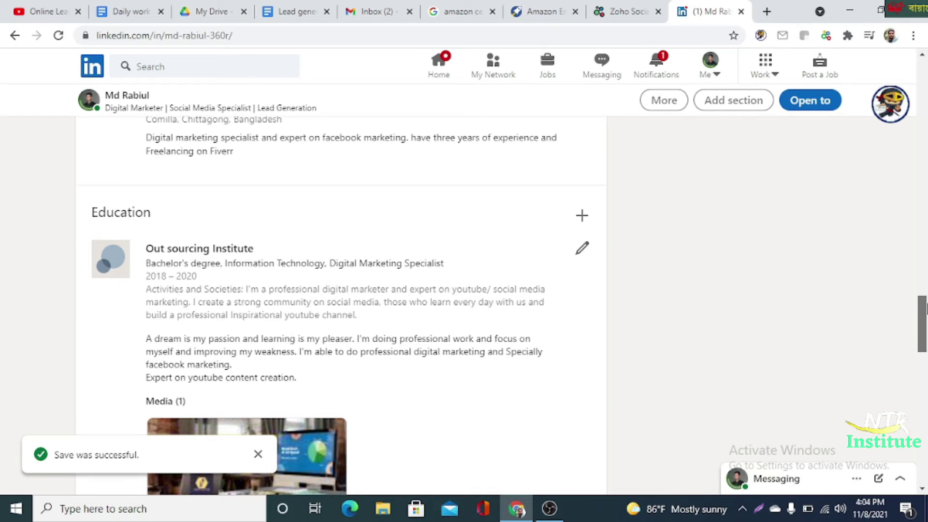
mouse_move(925, 309)
mouse_down()
mouse_move(925, 327)
mouse_move(925, 259)
mouse_move(924, 317)
mouse_up()
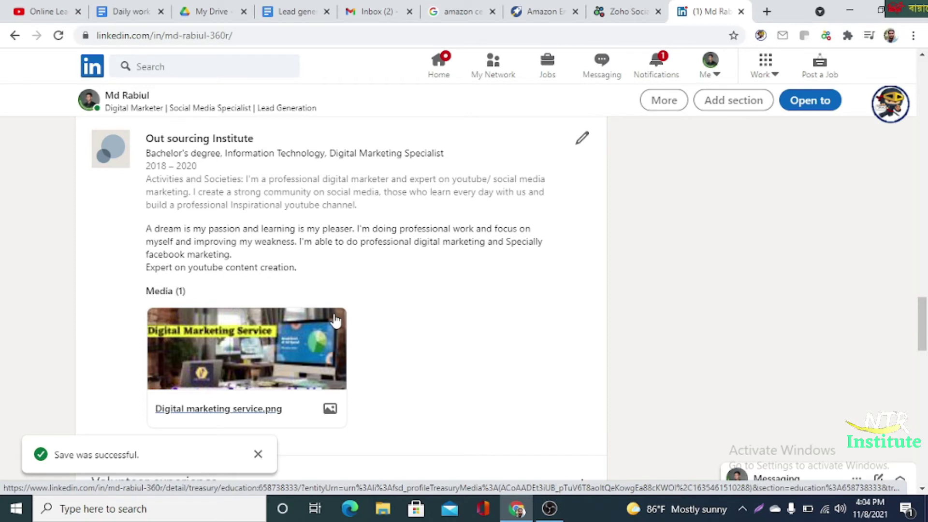
Step: Review the profile's Volunteer experience, Skills & endorsements and Interests sections, and return to the profile's introduction
drag(923, 322, 926, 359)
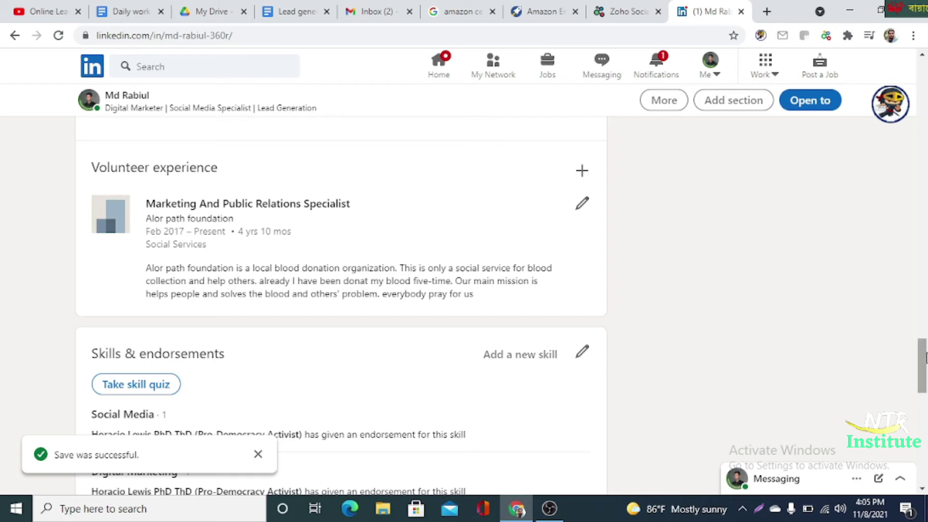
drag(926, 360, 926, 449)
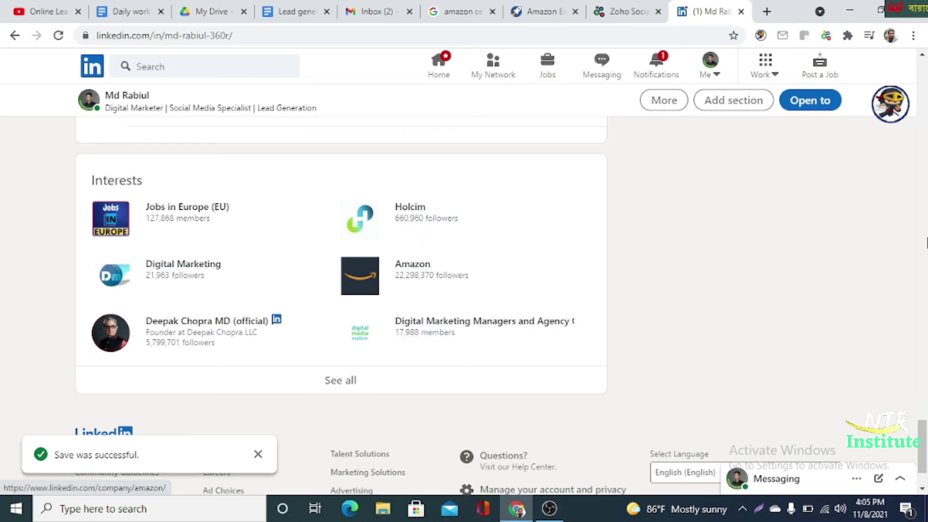
drag(923, 440, 924, 85)
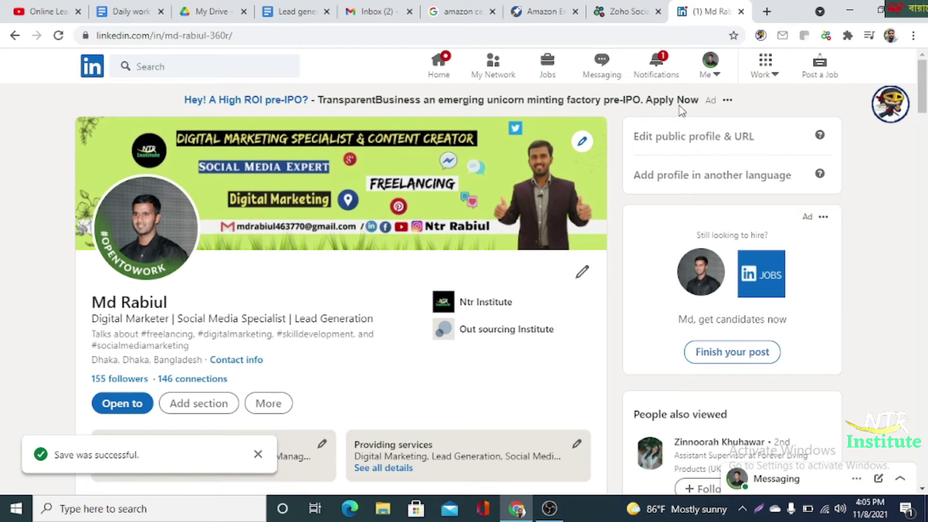
Step: Search LinkedIn for "digital marketing expert" and limit the results to People
click(194, 72)
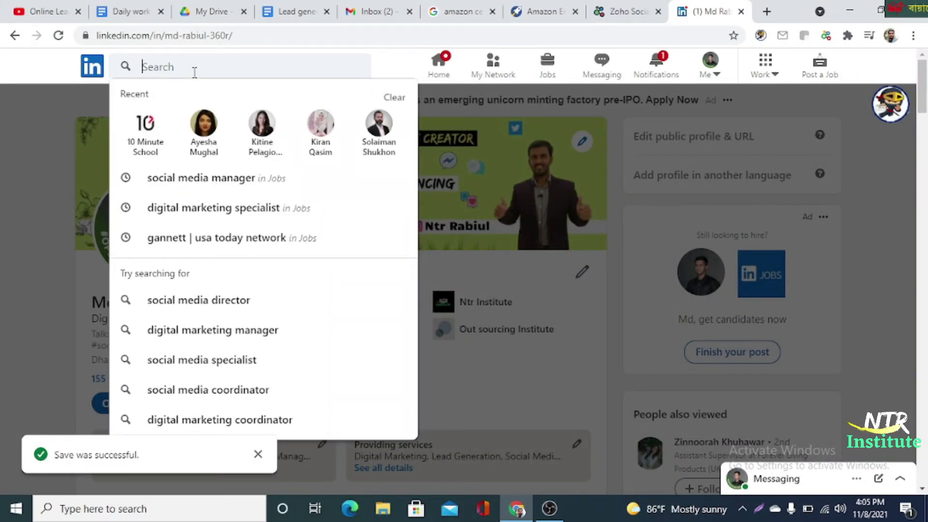
text(digita)
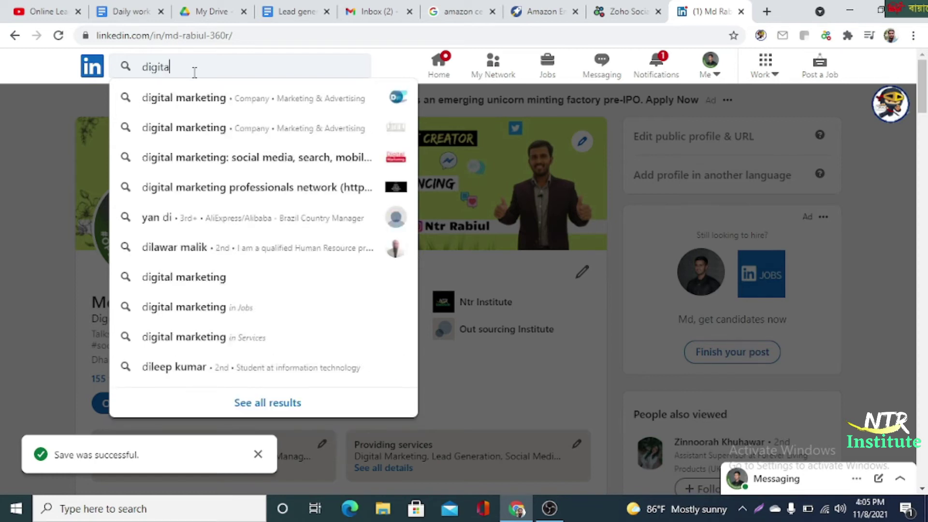
text(l ma)
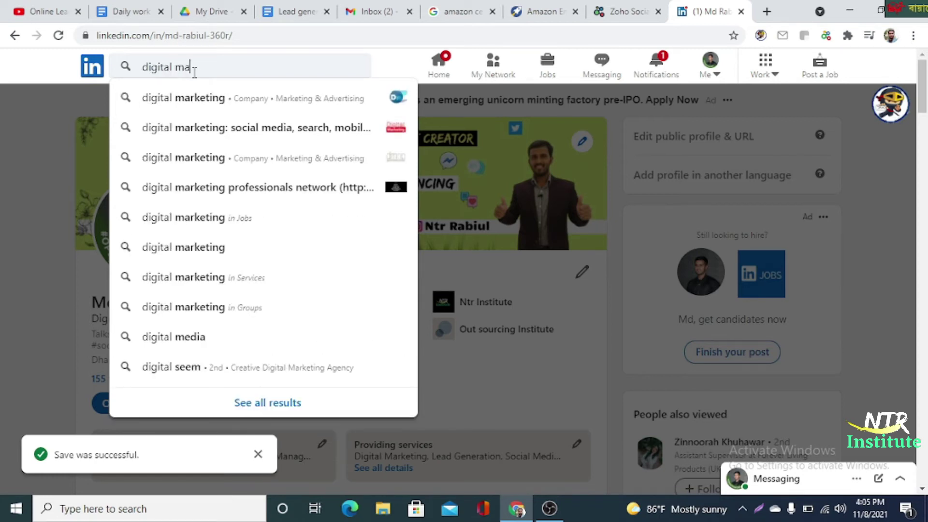
text(rketing )
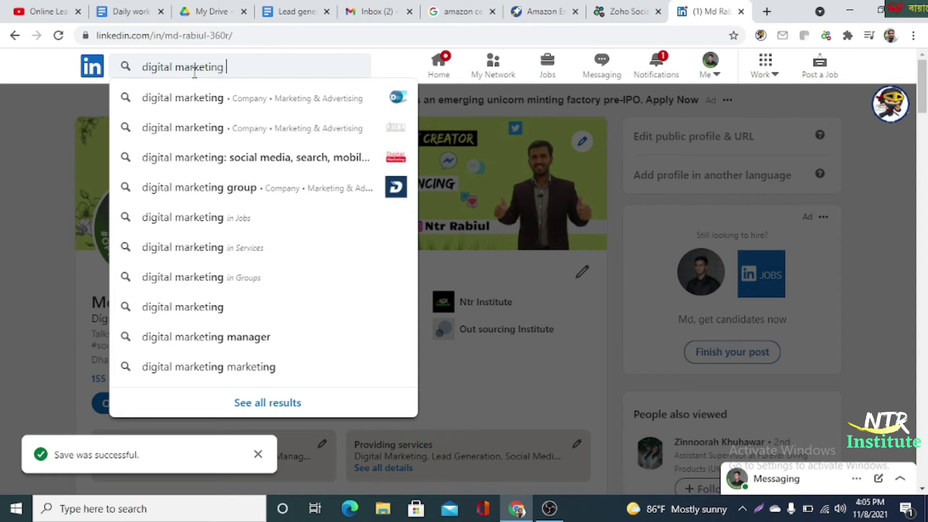
text(expert)
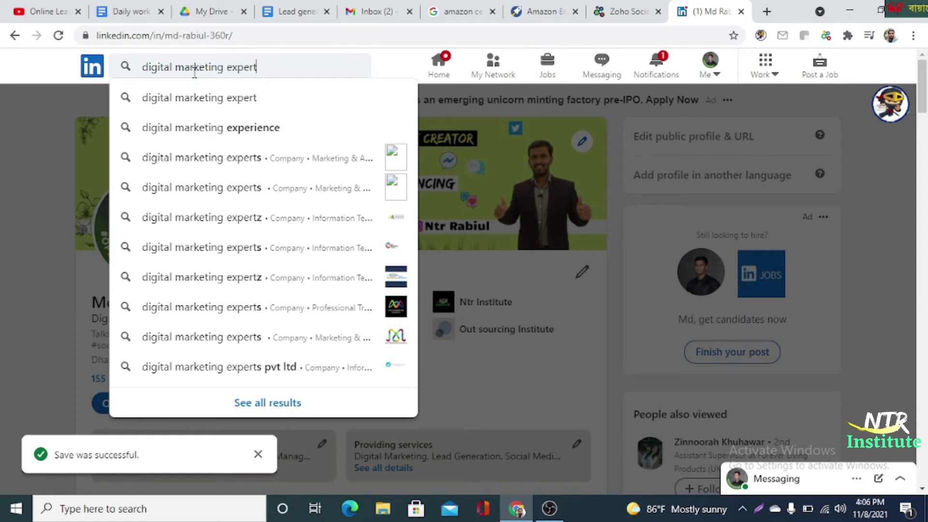
key(Return)
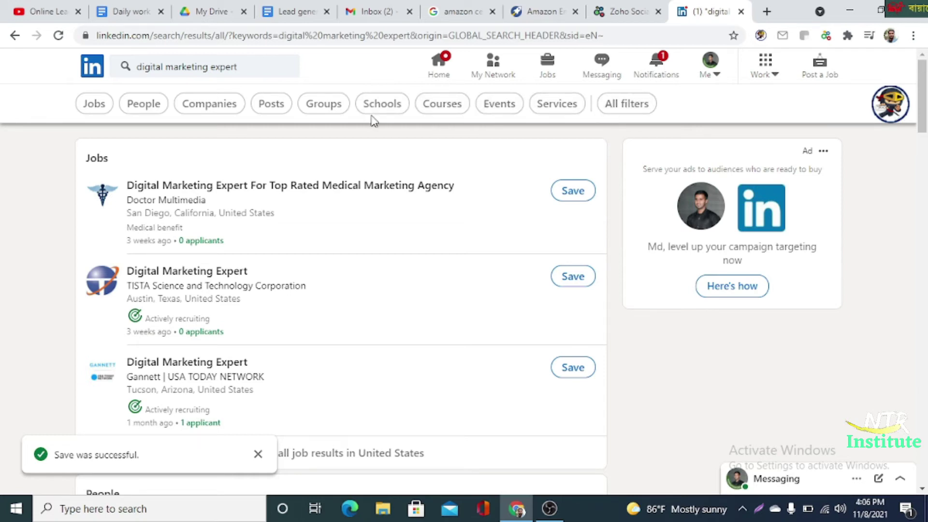
click(145, 106)
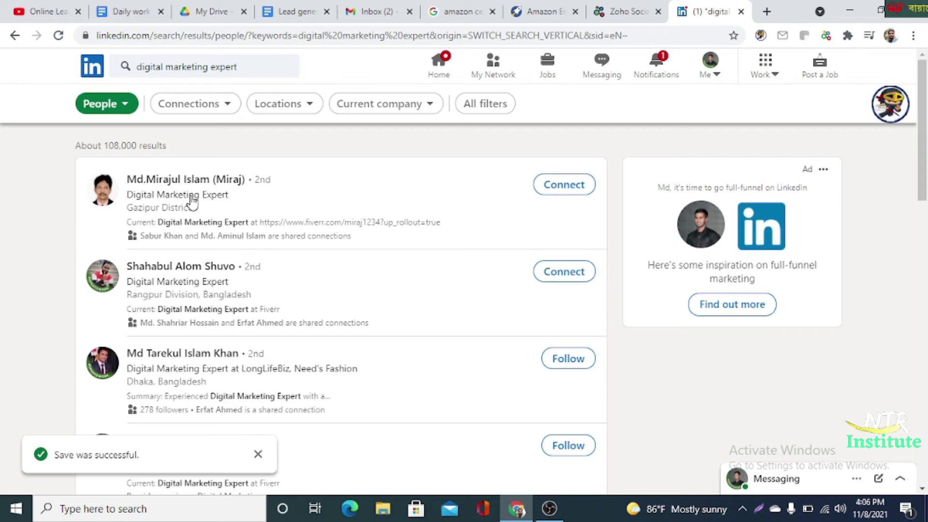
Step: Start a connection request to the first person in the results, include a personal note, and fill in the contact's e-mail
click(569, 189)
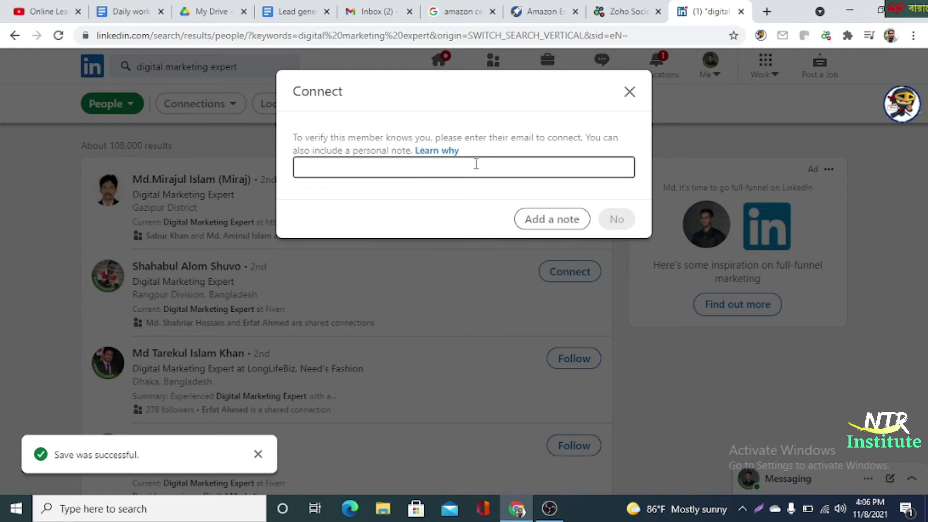
click(563, 221)
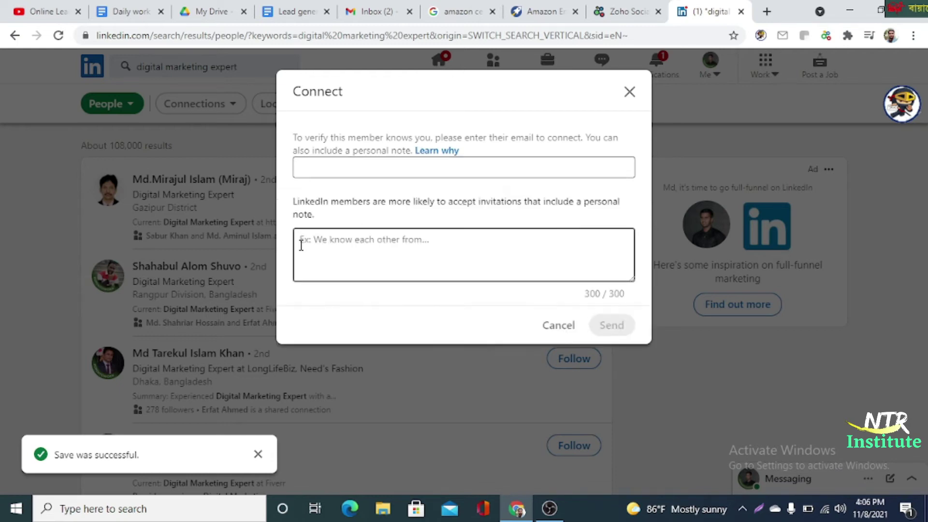
click(393, 168)
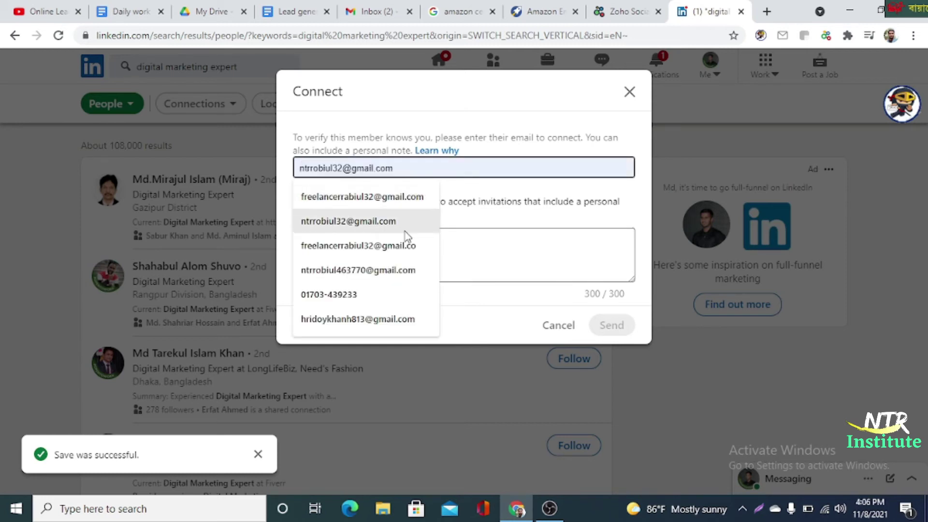
click(383, 271)
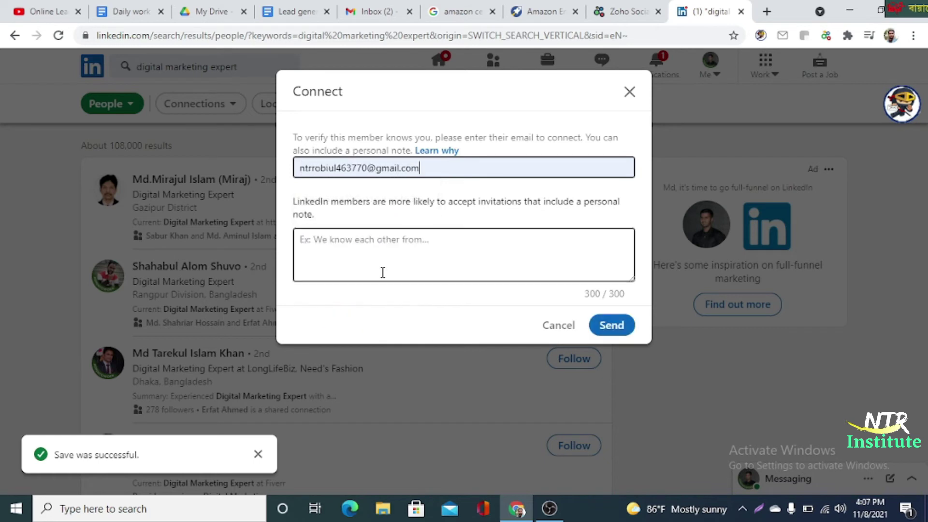
Step: Begin the note with "Hi dear," and a line introducing the sender by name as "Digital Marketing expert and lead generator."
click(373, 253)
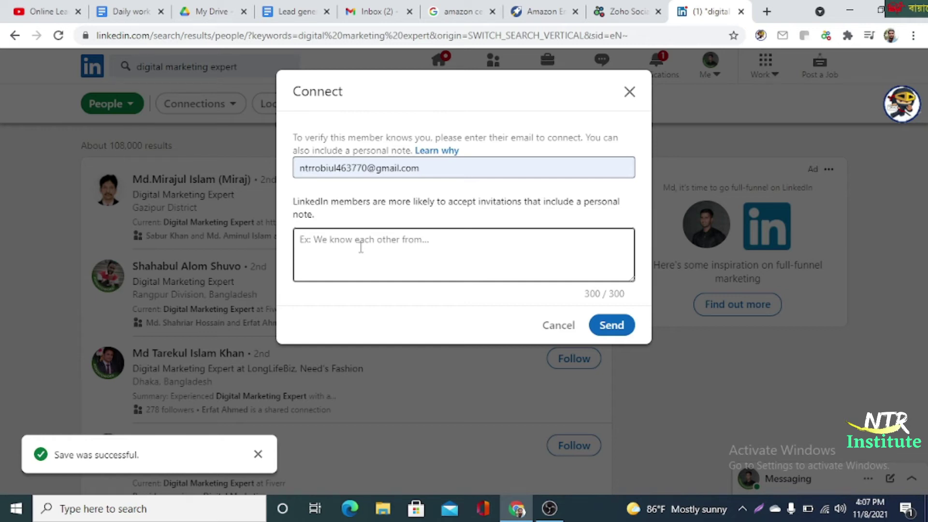
text(Hi dea)
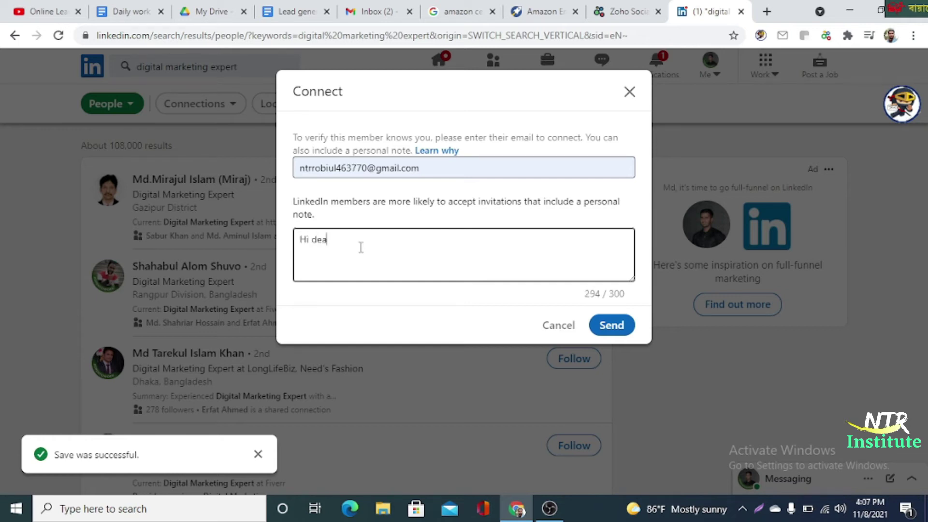
text(r, )
text(O)
key(BackSpace)
text(It)
key(BackSpace)
key(BackSpace)
text('s me )
text(rabii)
text(Rabiul)
key(BackSpace)
text(. D)
text(igita)
text(:;\)
text(\|)
key(BackSpace)
key(BackSpace)
key(BackSpace)
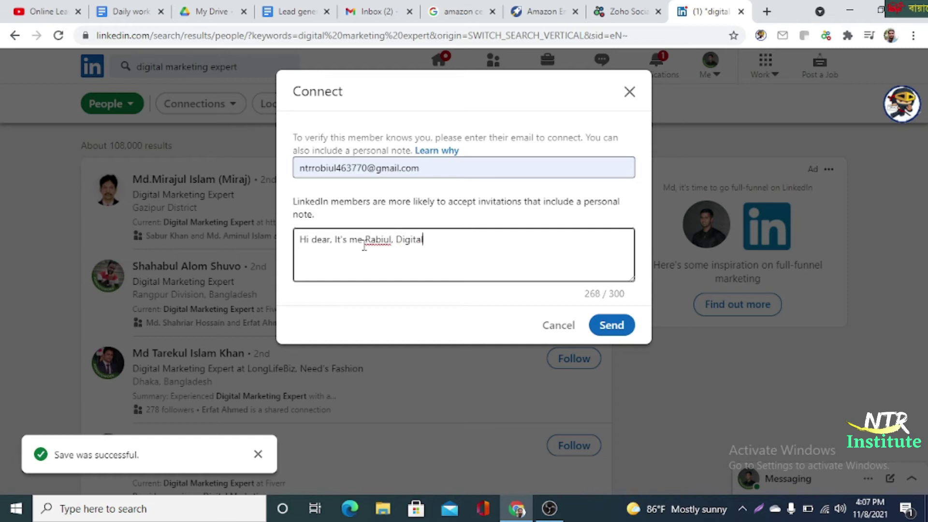
text(l Marketing expert and lead)
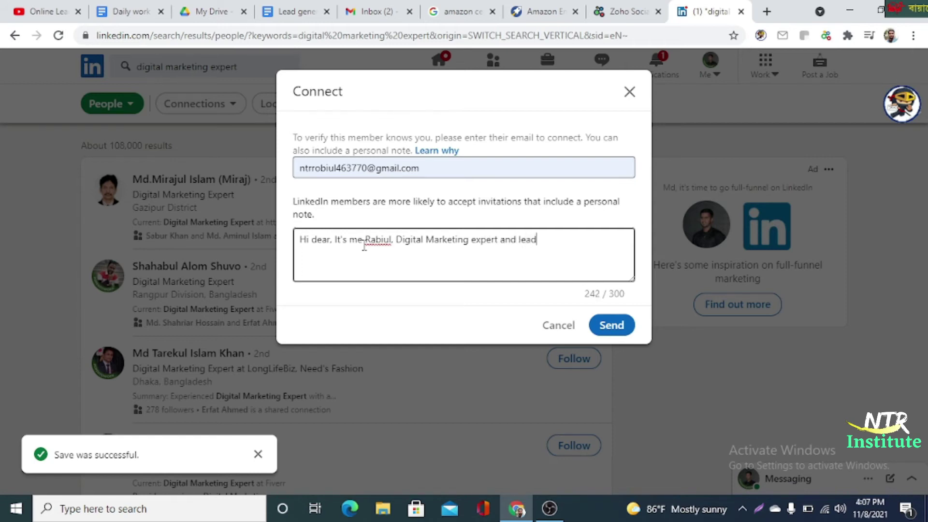
text( generator.)
key(Return)
Step: Add the line "I would like to be your friend." to the note and send the connection request
text(I woul)
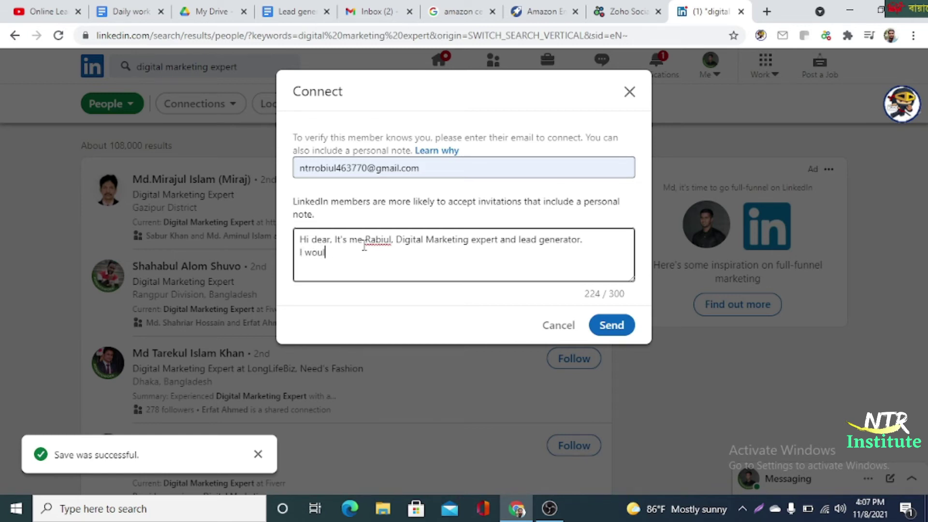
text(d like to be your fa)
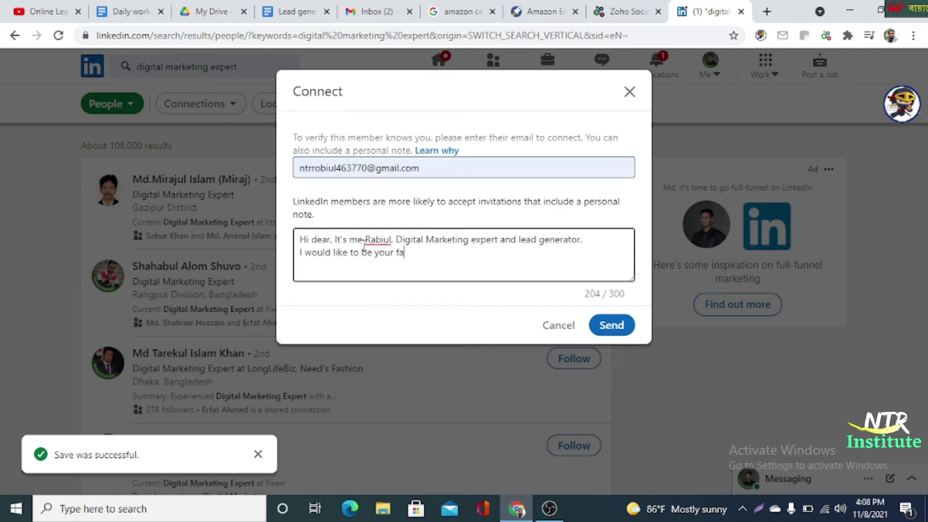
key(BackSpace)
text(riend.)
click(613, 327)
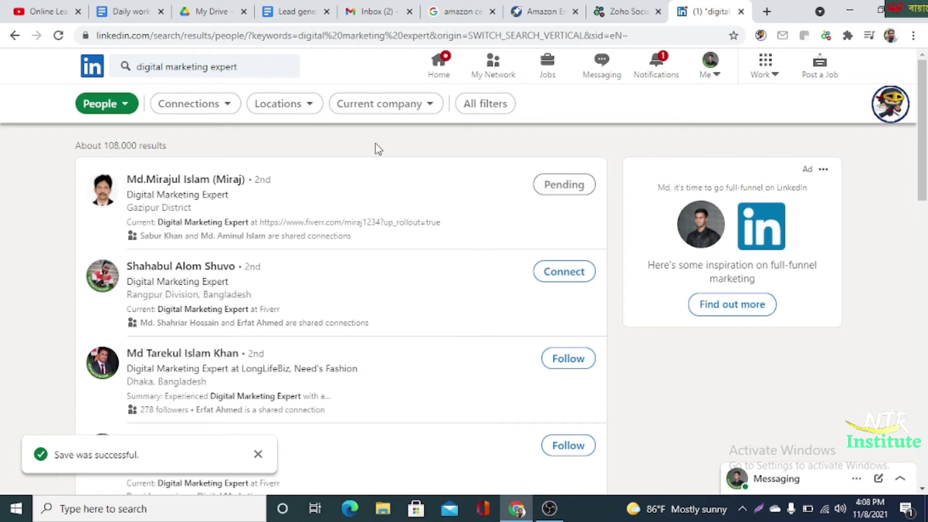
Step: Try to switch the search to Jobs and filter it by 1st connections, and return to the "digital marketing expert" results
click(103, 109)
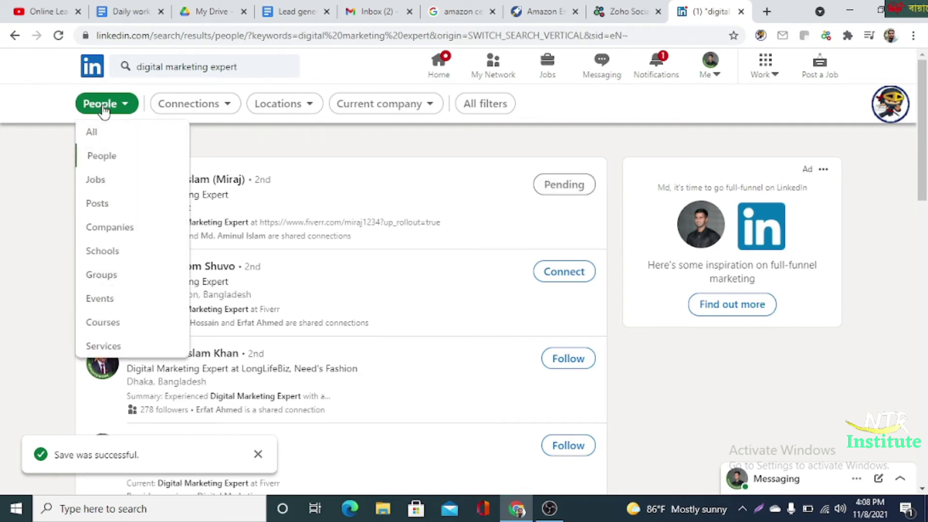
click(92, 183)
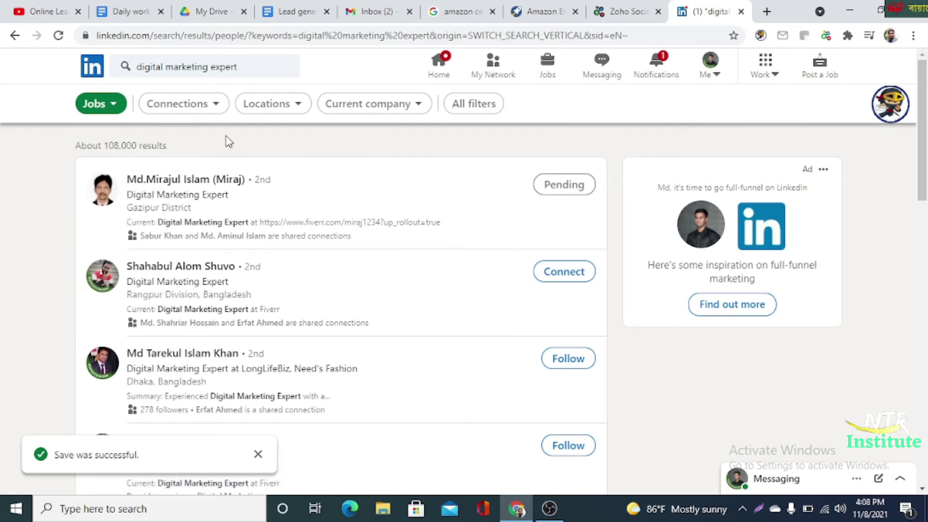
click(475, 104)
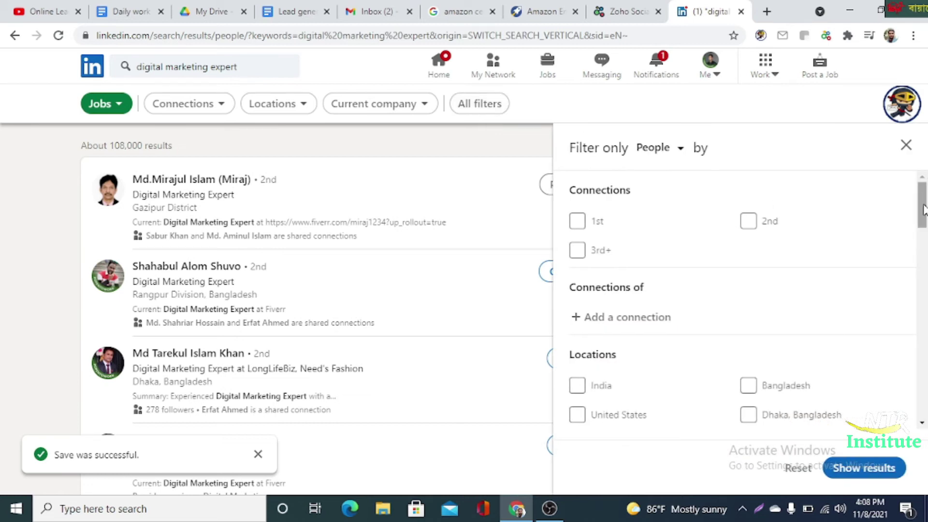
drag(923, 208, 926, 165)
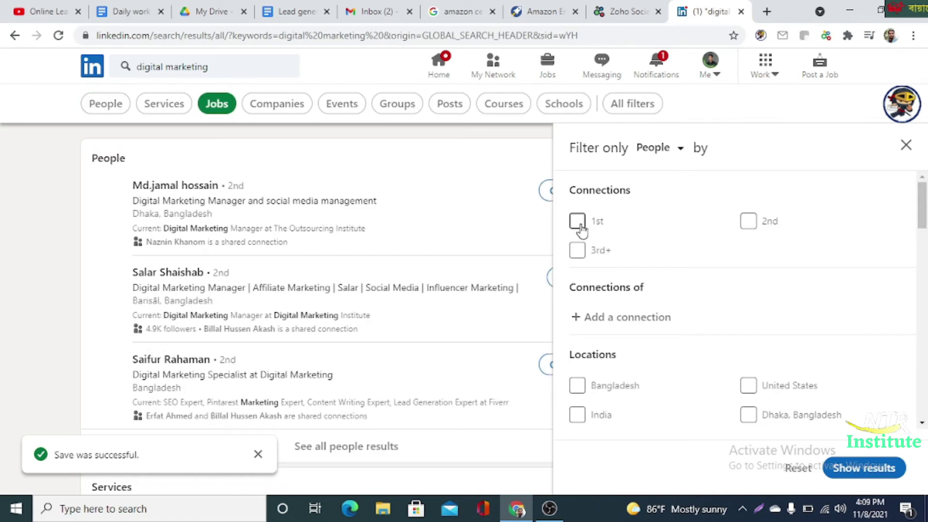
click(578, 222)
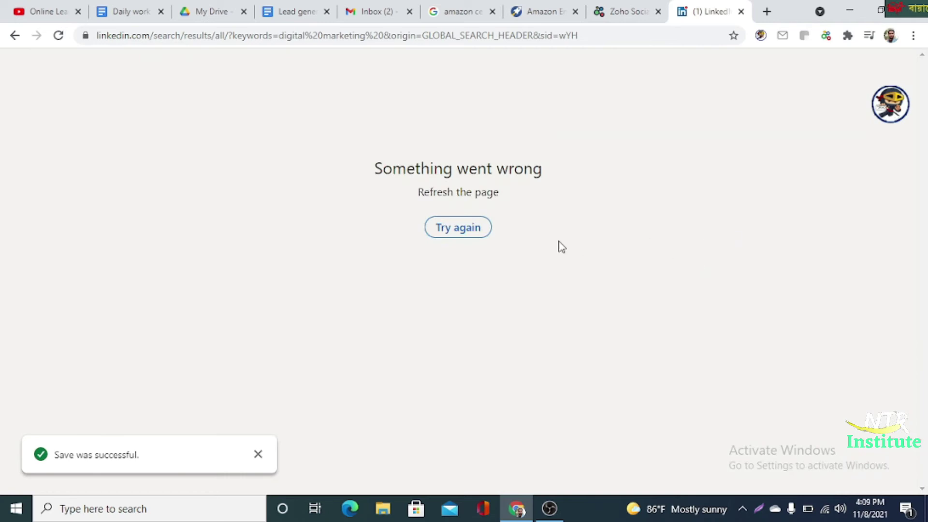
click(16, 36)
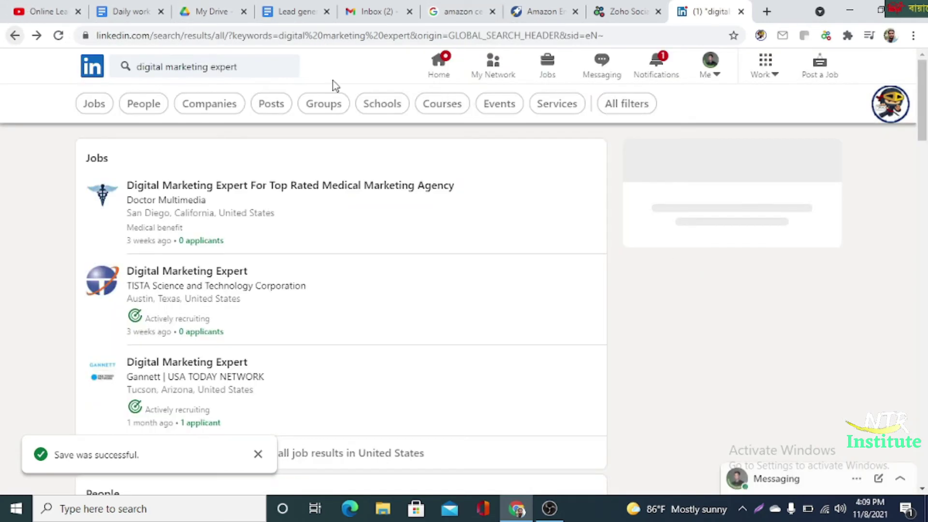
Step: Open all filters for the job results and select the Entry level experience and the companies Perficient and Catchafire
click(623, 109)
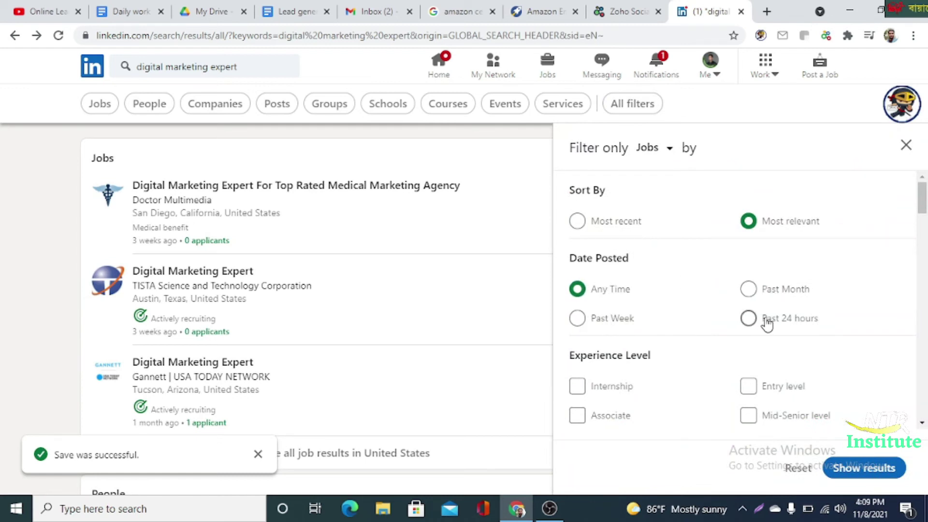
mouse_move(922, 195)
mouse_down()
mouse_move(923, 228)
mouse_move(923, 212)
mouse_up()
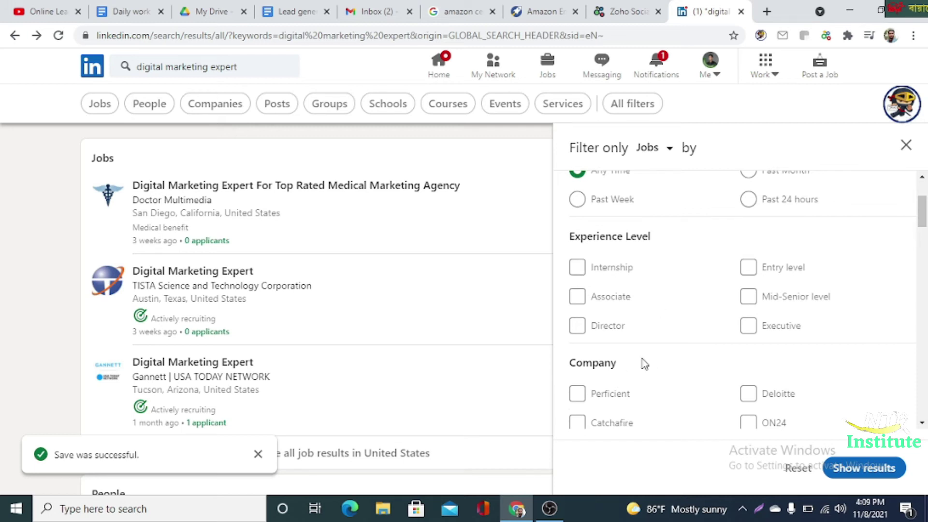
click(764, 269)
drag(922, 211, 922, 231)
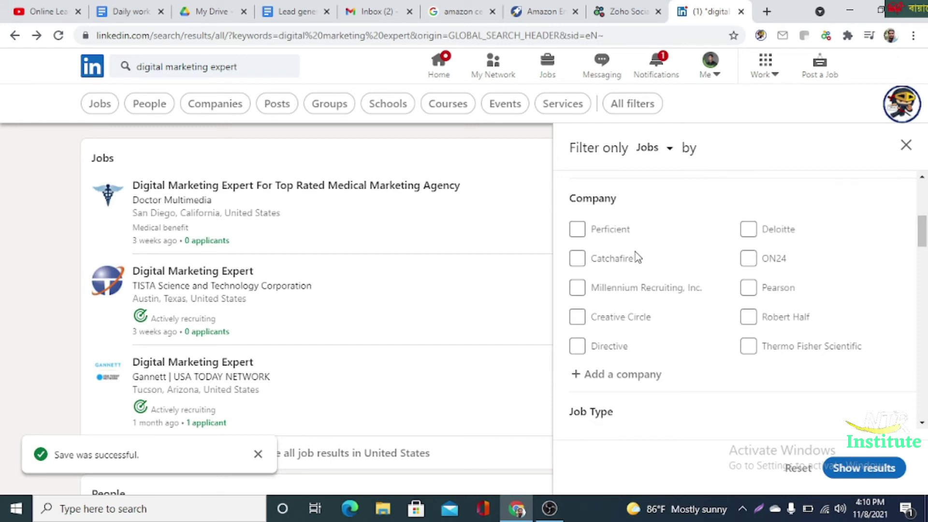
click(585, 237)
click(577, 259)
Step: In the job filters, select Part-time job type, Remote, Easy Apply and the Los Angeles, CA location
scroll(924, 256, down, 4)
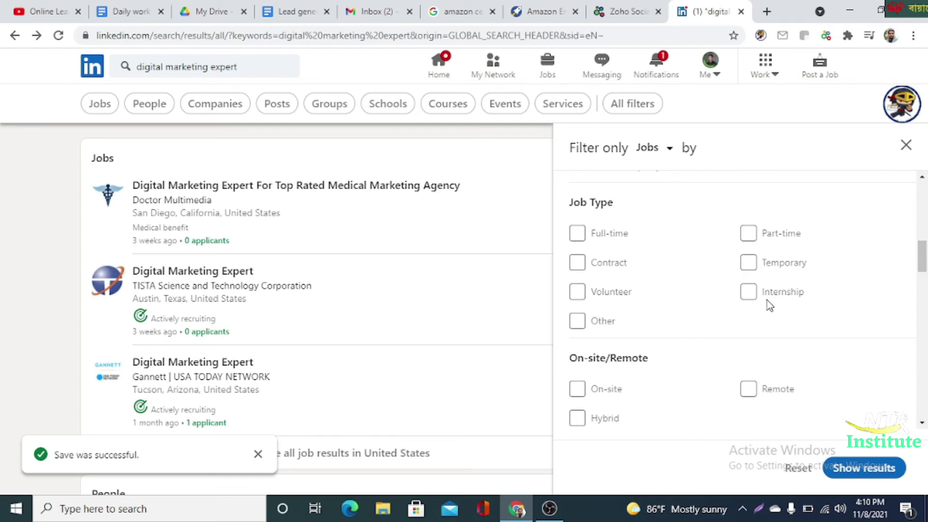
click(756, 241)
drag(923, 251, 923, 268)
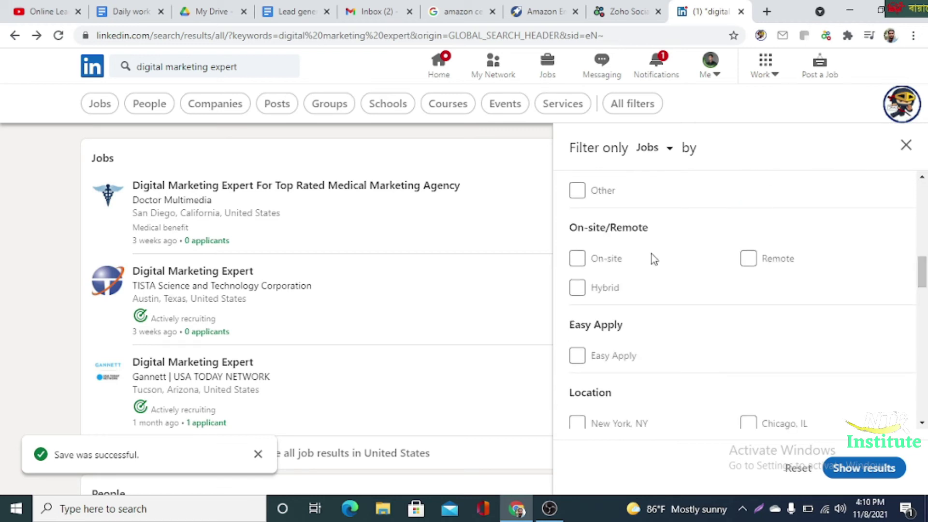
click(748, 260)
drag(922, 278, 921, 290)
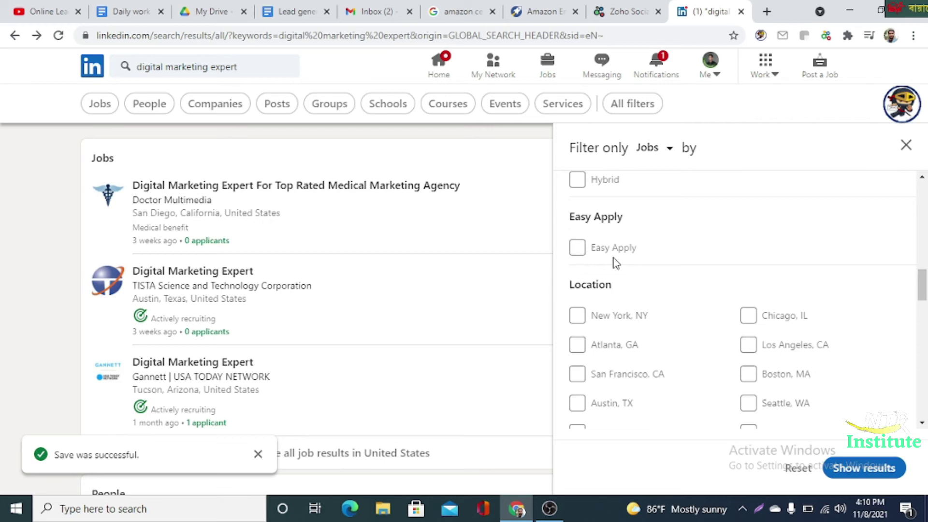
click(581, 257)
drag(922, 285, 922, 304)
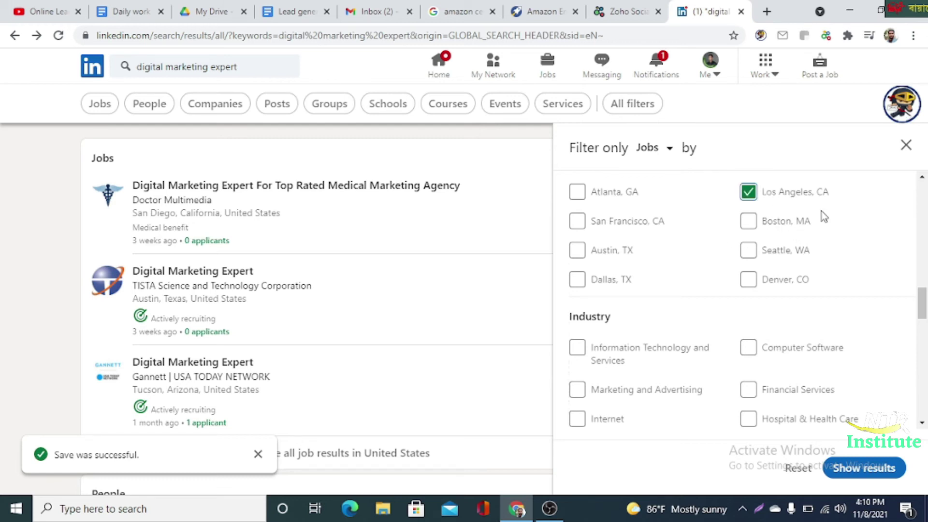
Step: Select the Marketing and Advertising and Hospital & Health Care industries in the job filters
drag(923, 314, 924, 323)
scroll(662, 234, down, 2)
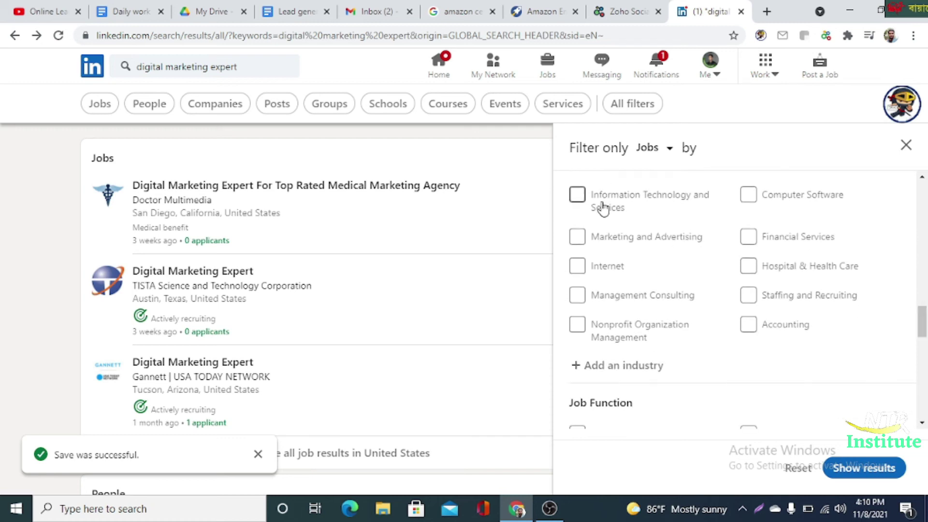
click(597, 241)
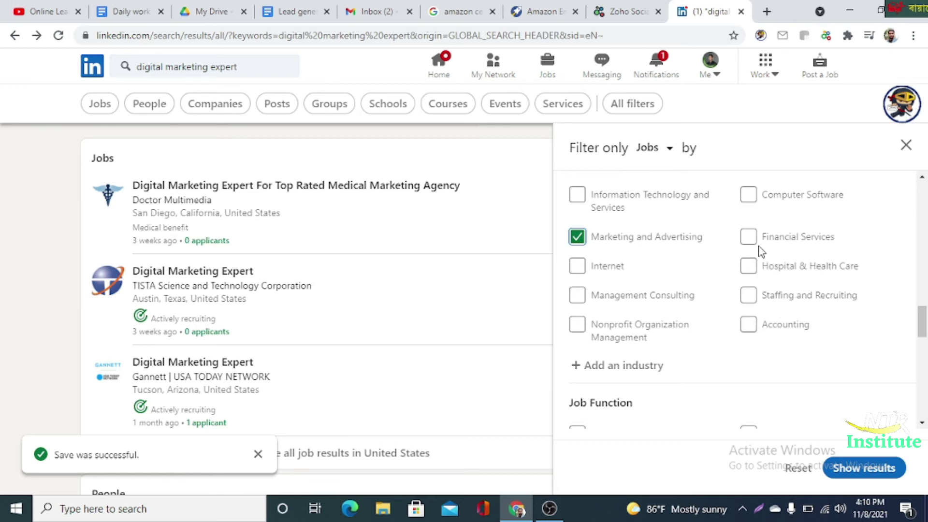
click(750, 275)
Step: Select the Marketing, Information Technology, Sales and Business Development job functions
scroll(923, 322, down, 4)
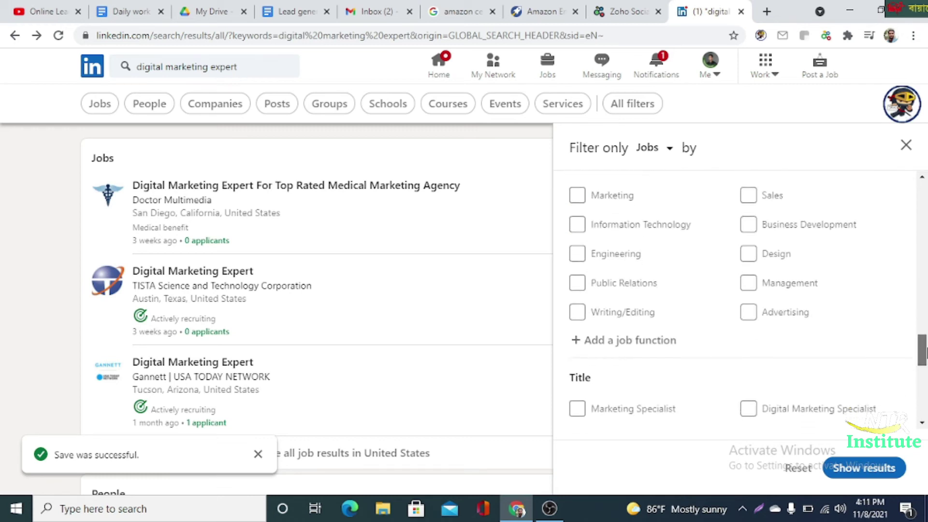
click(577, 247)
click(579, 279)
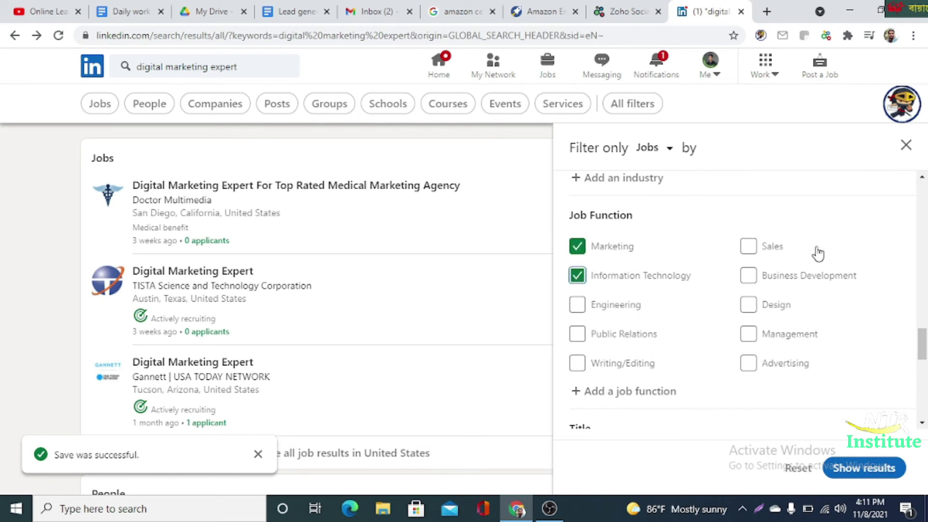
click(762, 247)
click(753, 279)
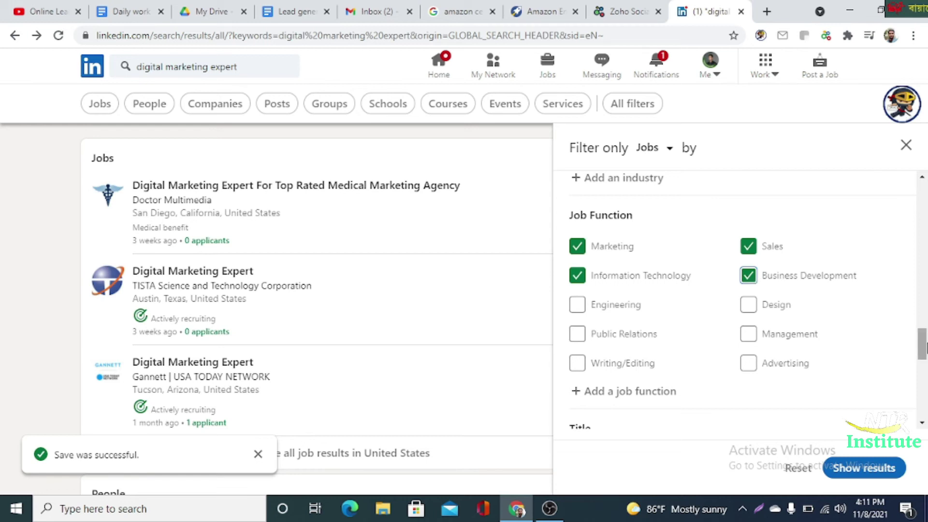
Step: Select the titles Marketing Specialist, Digital Marketing Specialist, Digital Marketing Consultant and Media Specialist
drag(923, 346, 925, 377)
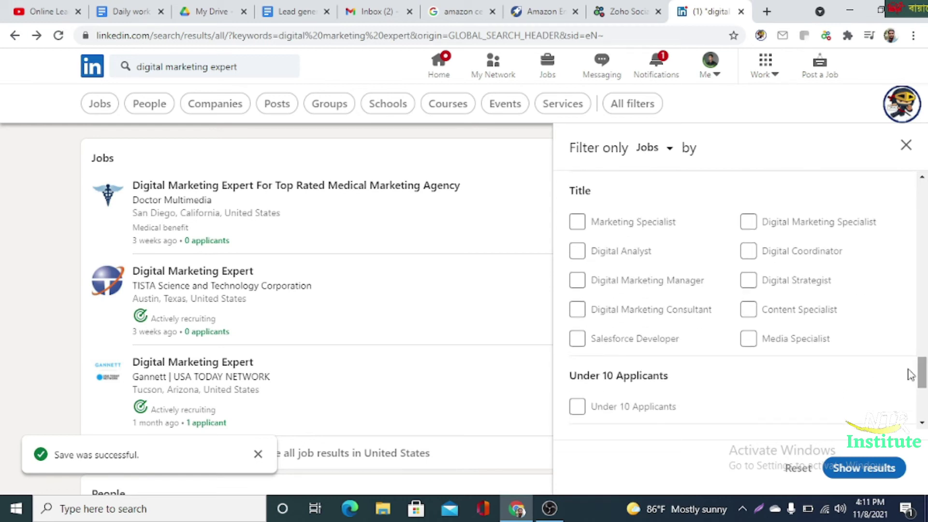
click(578, 223)
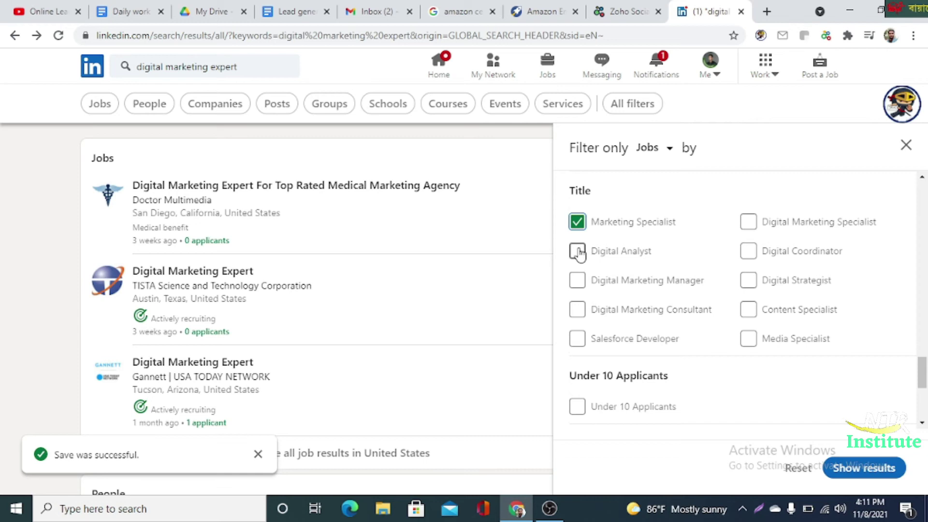
click(778, 227)
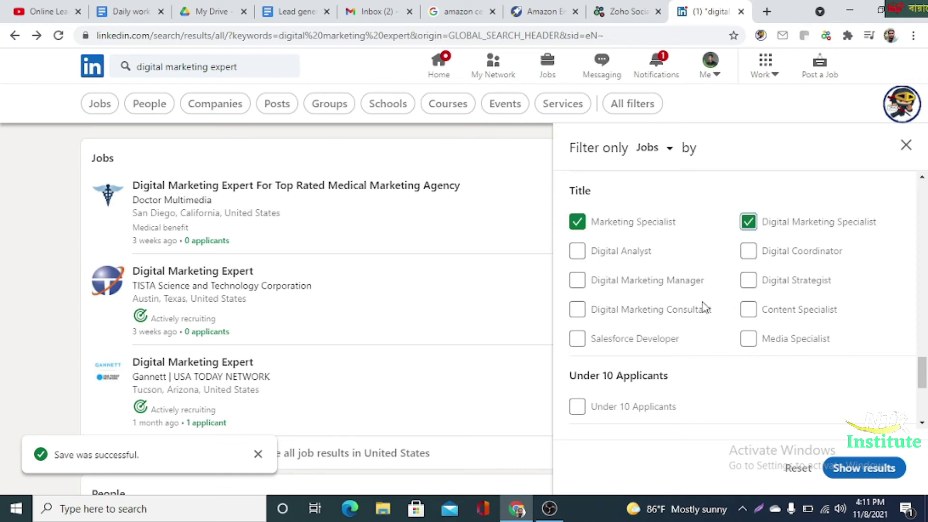
click(582, 315)
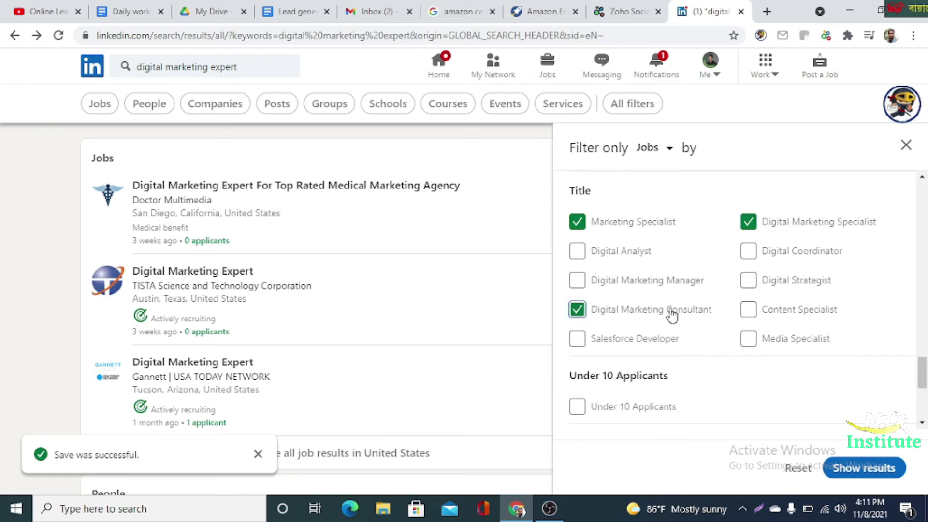
click(798, 344)
Step: Select Under 10 Applicants and In Your Network, and show the filtered job results
drag(922, 370, 923, 393)
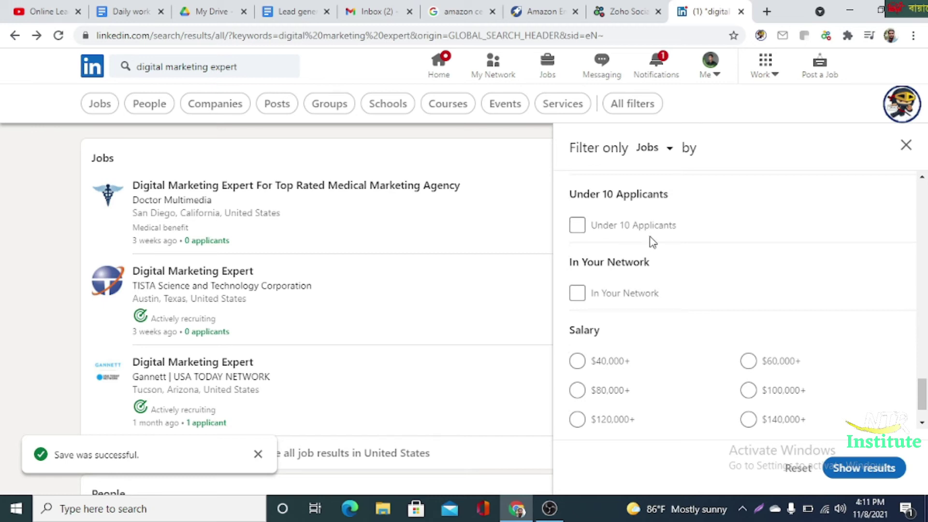
click(576, 226)
scroll(851, 355, down, 2)
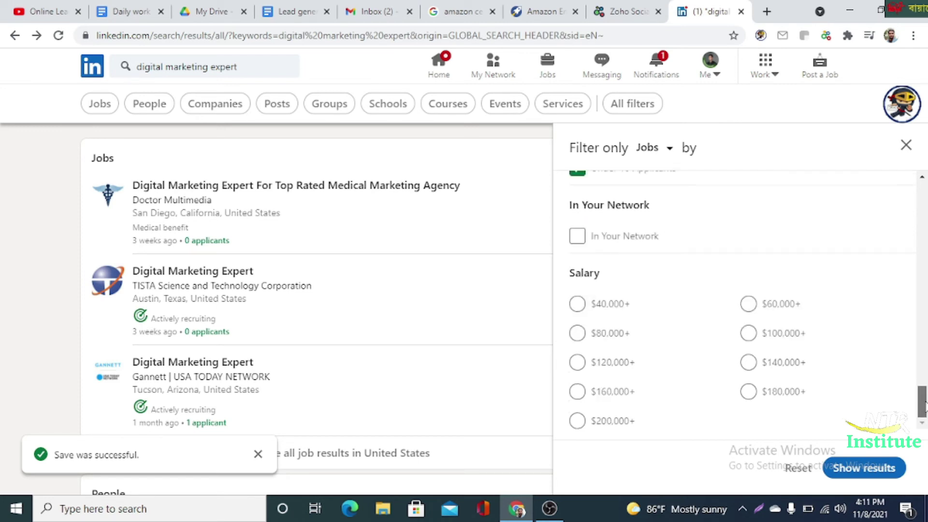
click(582, 237)
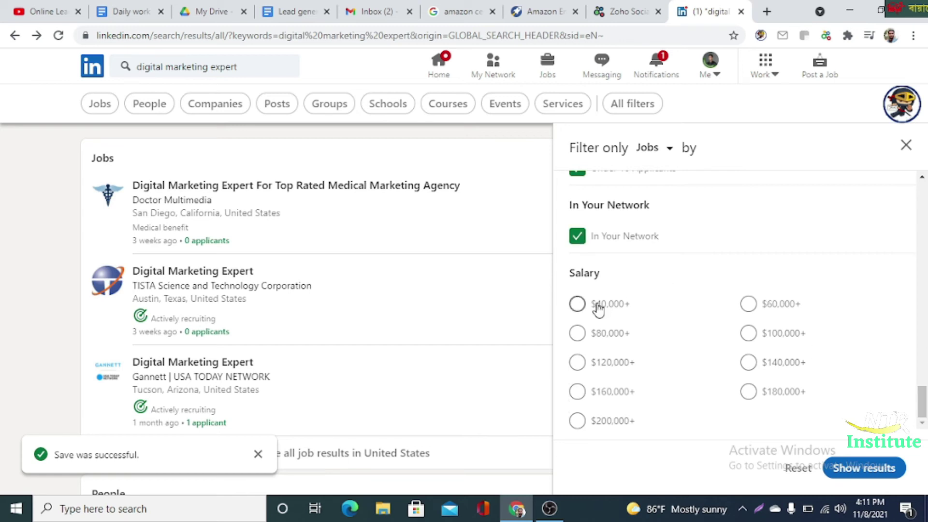
click(878, 468)
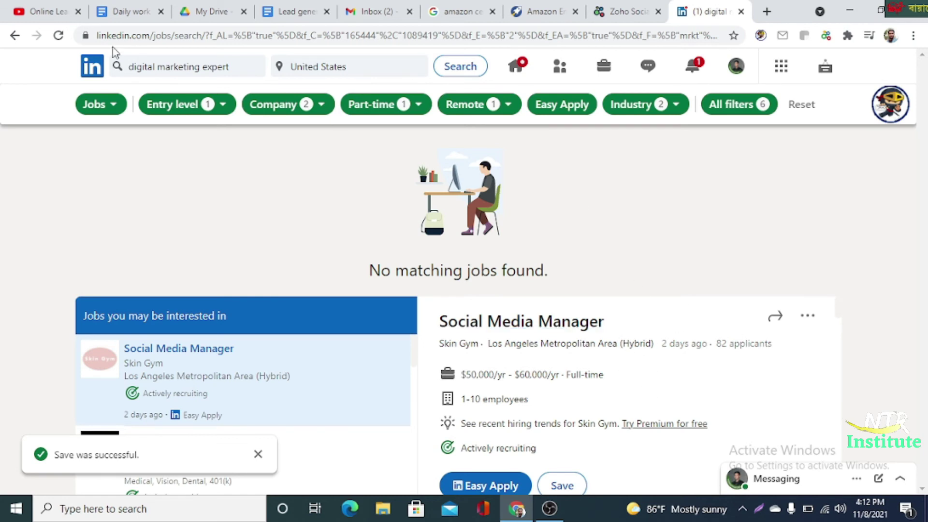
Step: Go back to the unfiltered "digital marketing expert" results and clear the search text
click(14, 36)
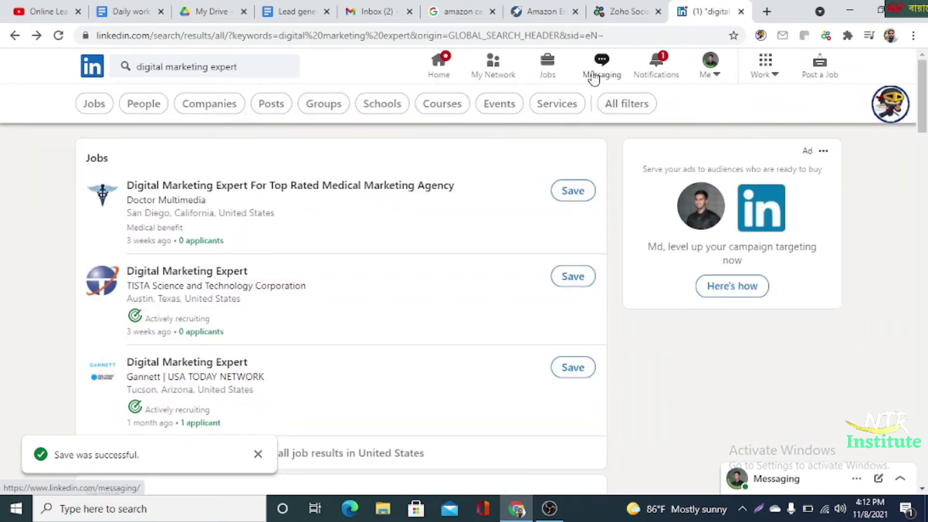
click(255, 66)
key(ctrl+BackSpace)
key(ctrl+BackSpace)
key(ctrl+BackSpace)
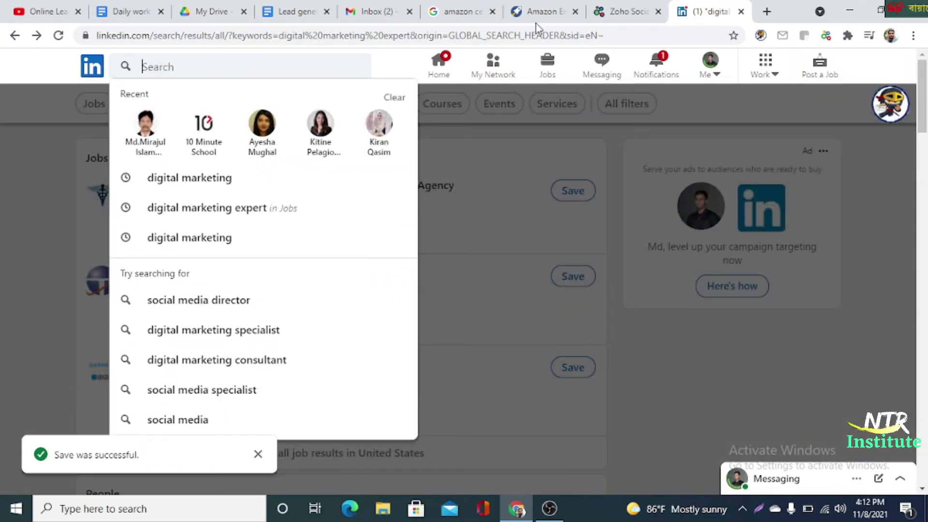
click(405, 58)
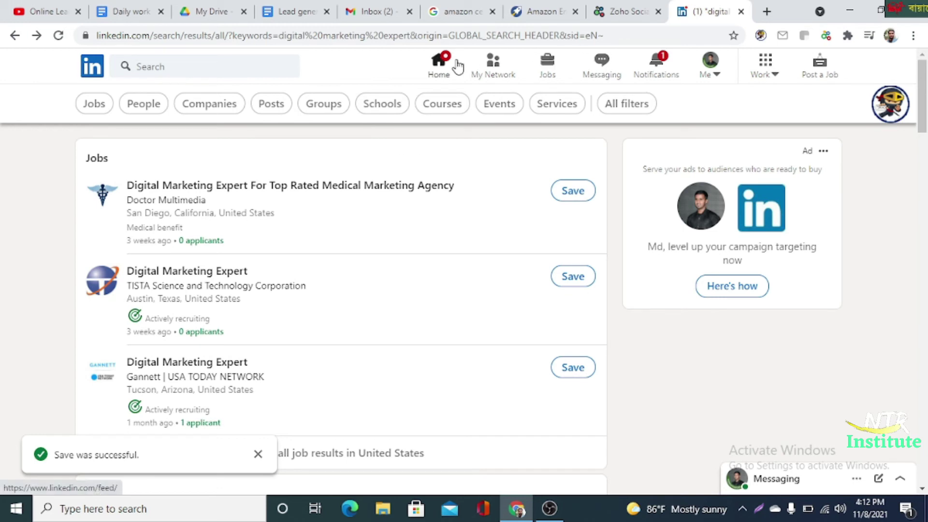
Step: Look over the connection suggestions in My Network and the remote opportunities on the Jobs page
click(496, 66)
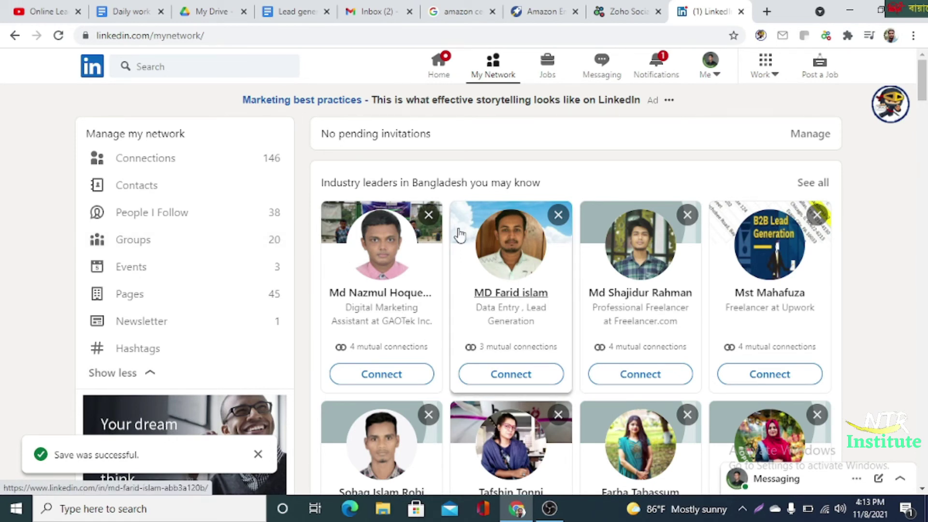
drag(924, 101, 927, 42)
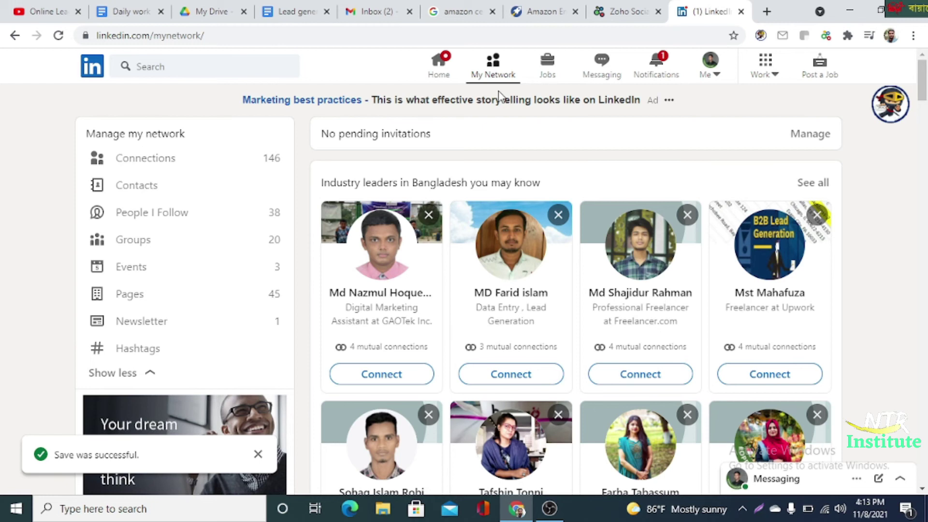
click(550, 73)
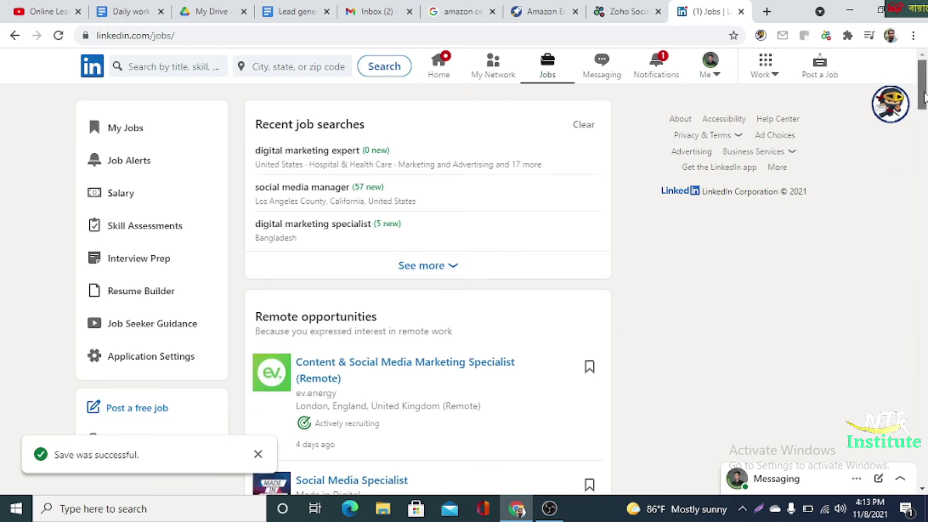
scroll(924, 112, down, 5)
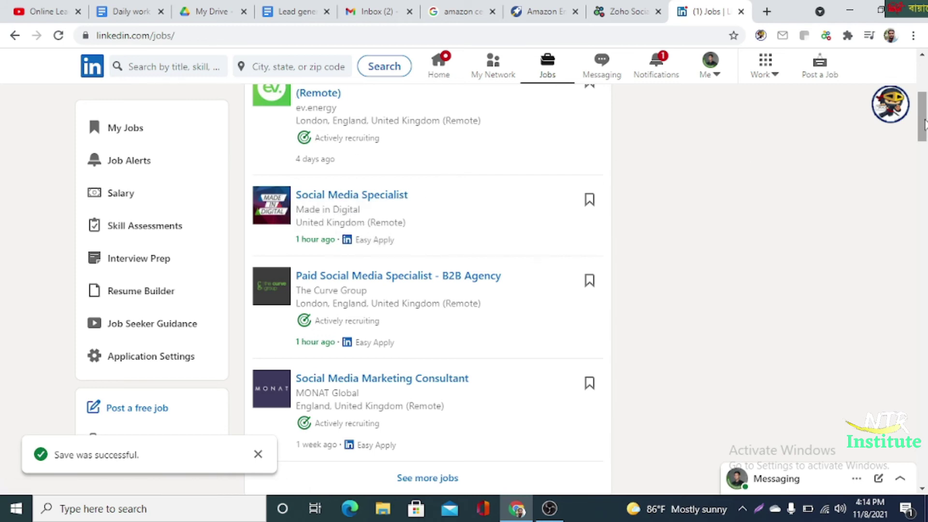
Step: Open the ev.energy "Content & Social Media Marketing Specialist (Remote)" job and read its overview, responsibilities, requirements and company details
scroll(924, 123, up, 3)
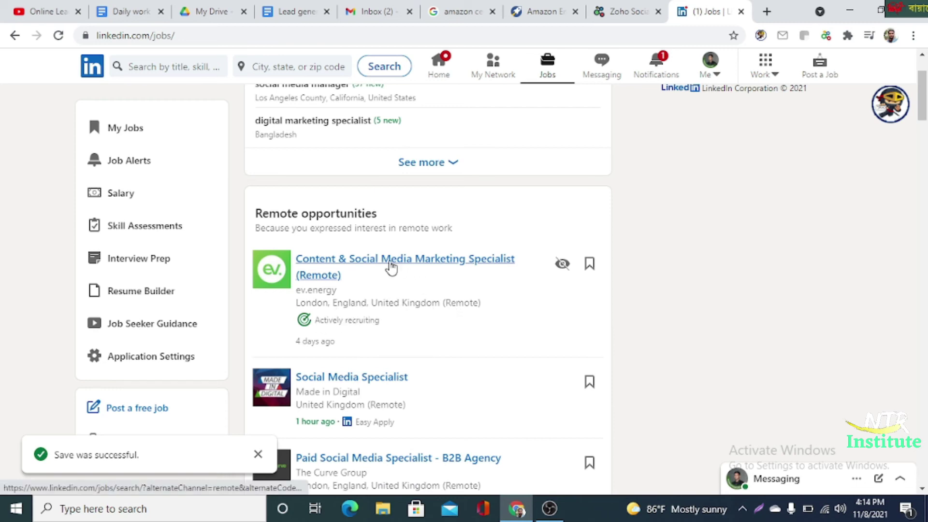
click(416, 266)
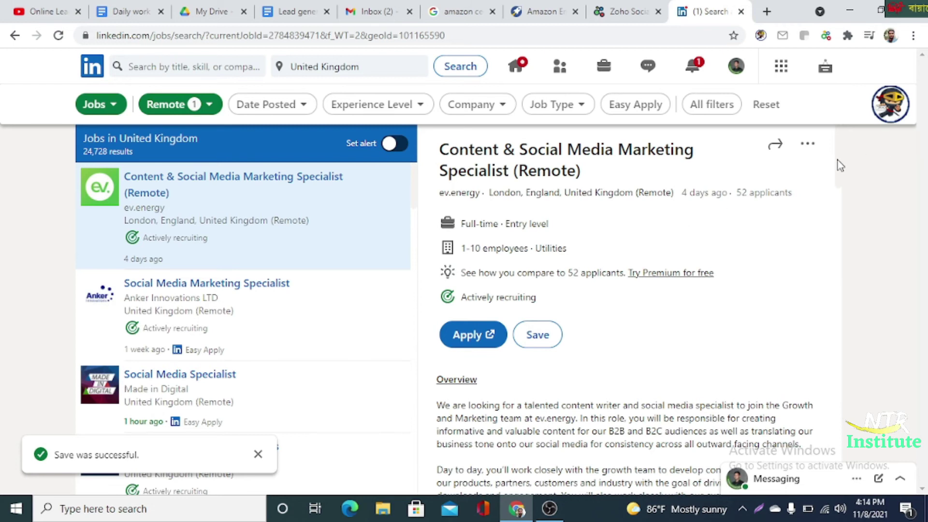
scroll(841, 177, down, 5)
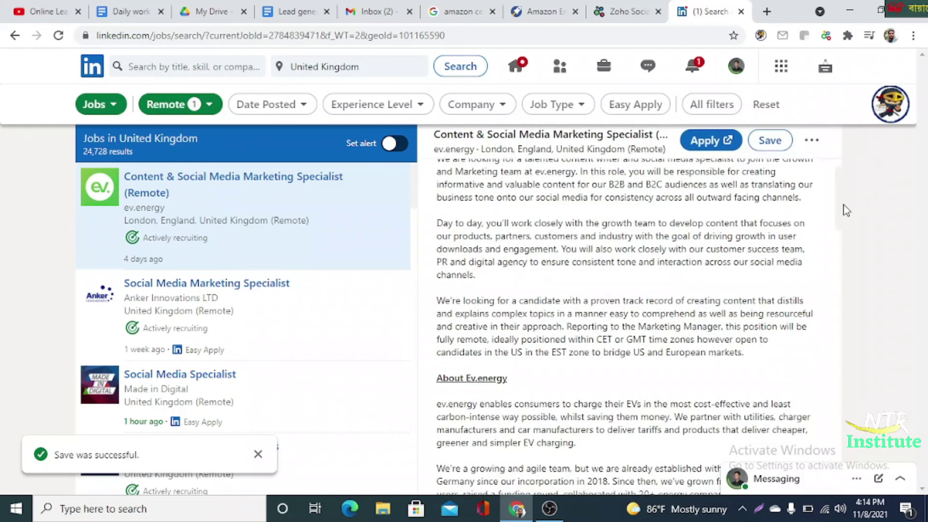
scroll(843, 206, up, 1)
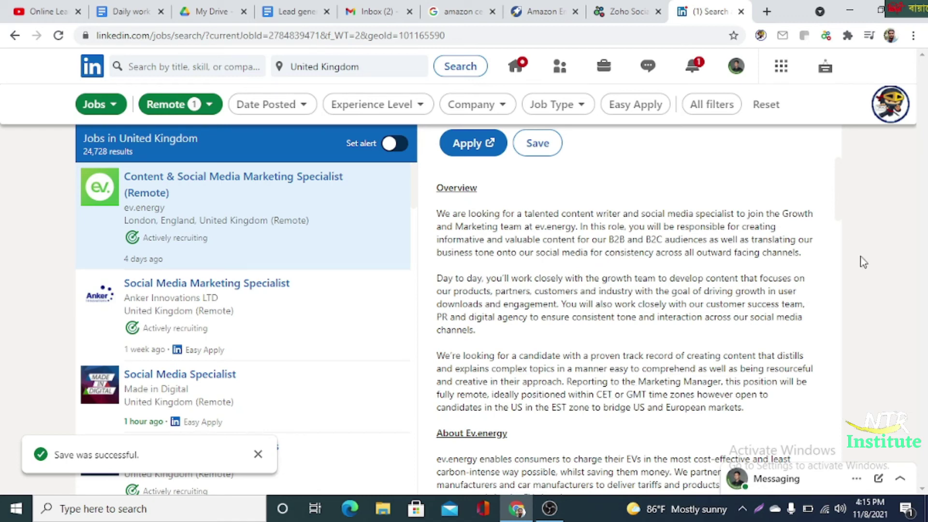
scroll(841, 199, down, 1)
scroll(841, 199, down, 2)
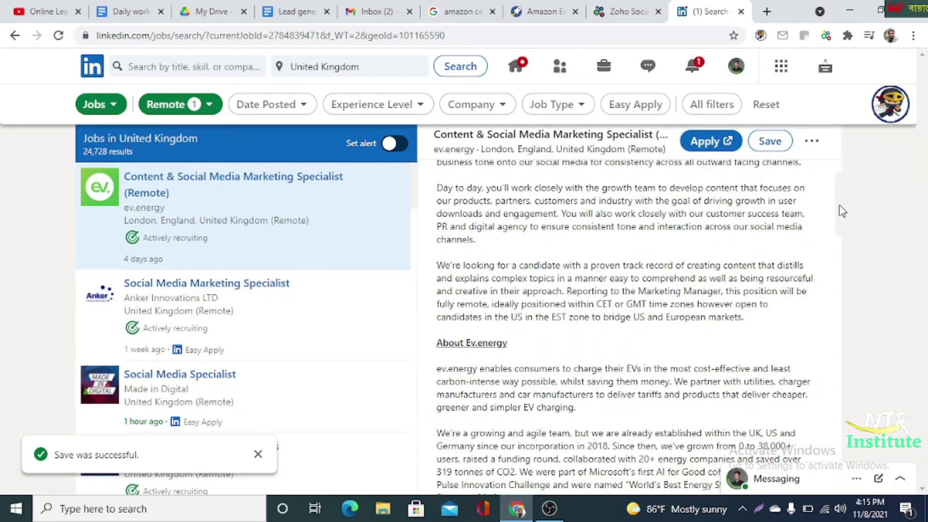
scroll(841, 213, down, 3)
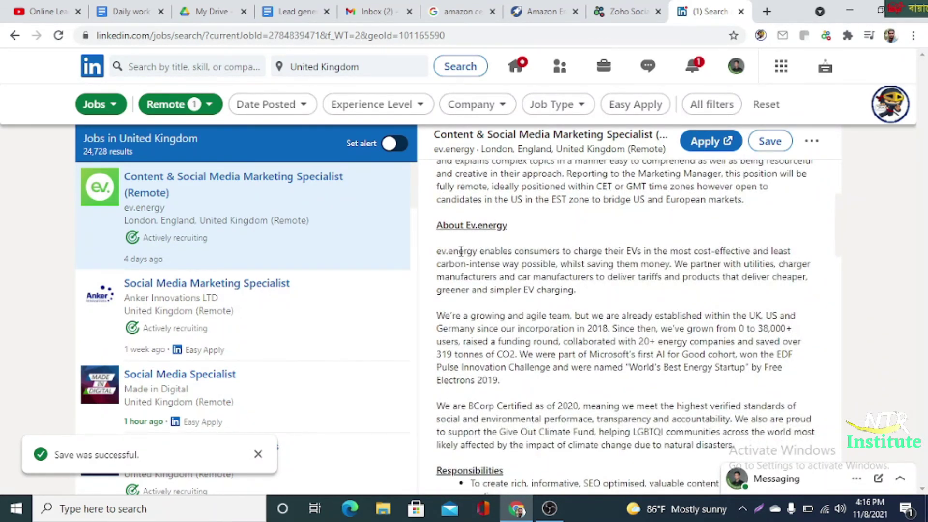
scroll(841, 232, down, 5)
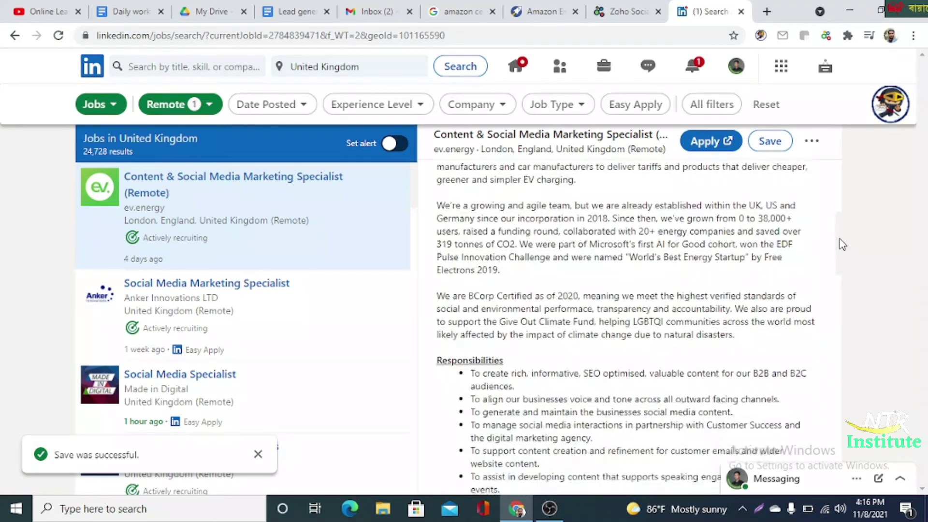
scroll(844, 270, down, 1)
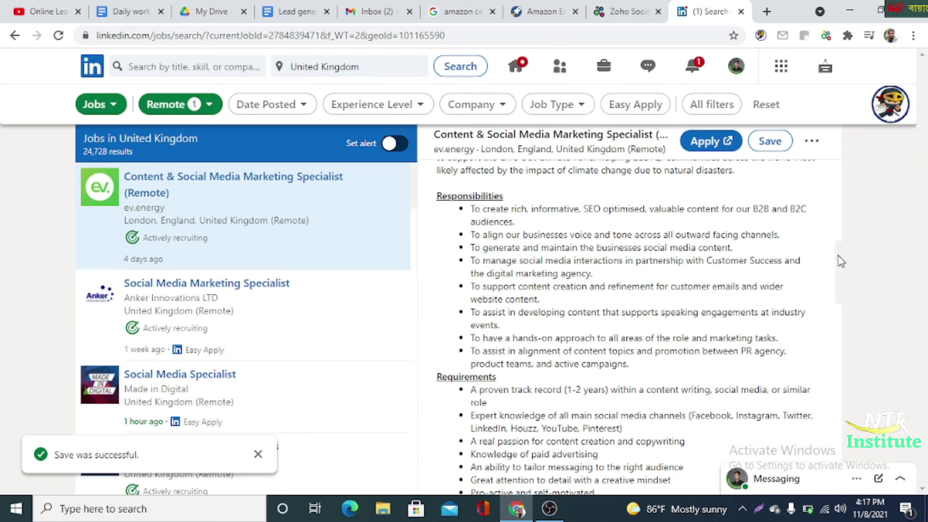
scroll(841, 287, down, 3)
scroll(841, 287, down, 1)
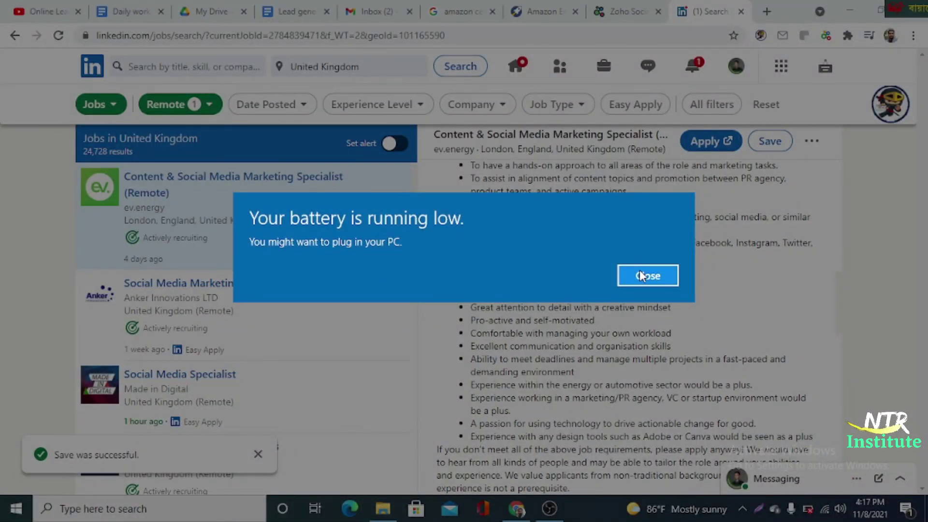
click(640, 272)
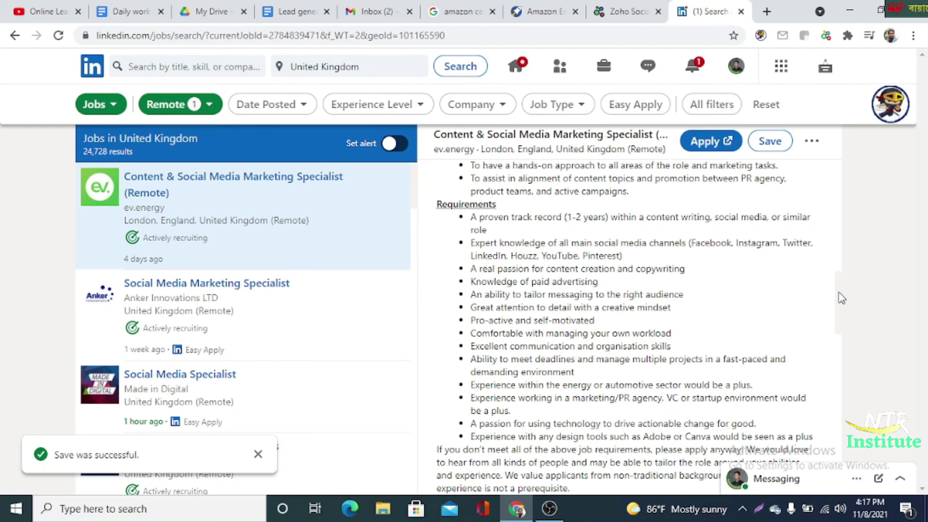
drag(845, 302, 850, 420)
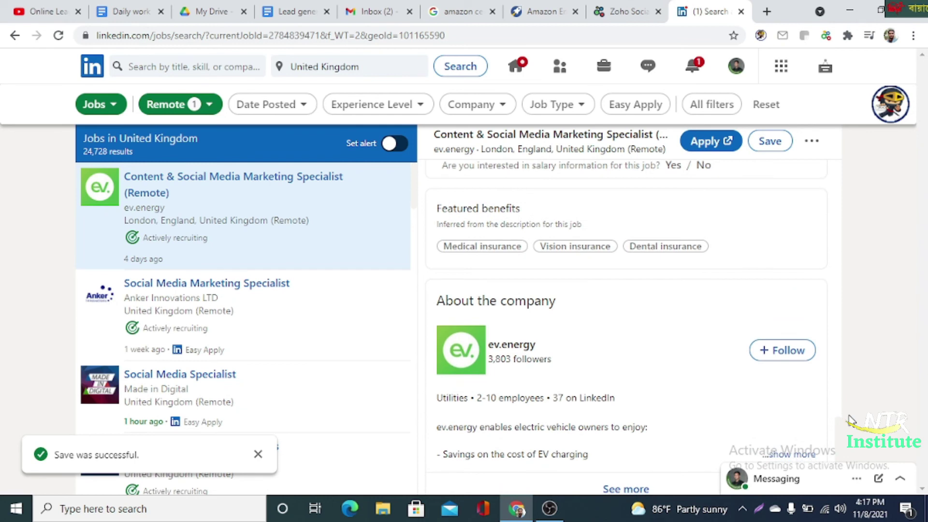
Step: Open the application form for this job on the ev.energy careers site, review its fields and close the site
click(694, 147)
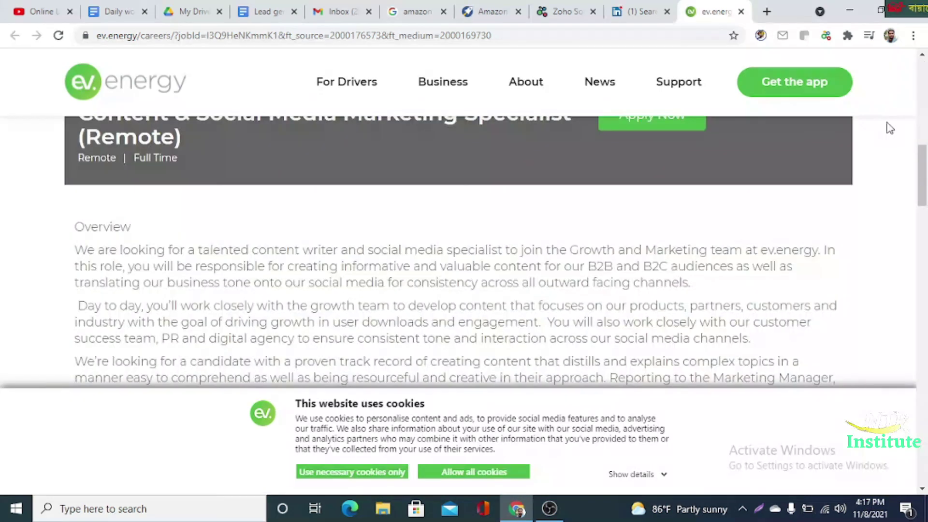
drag(922, 166, 922, 144)
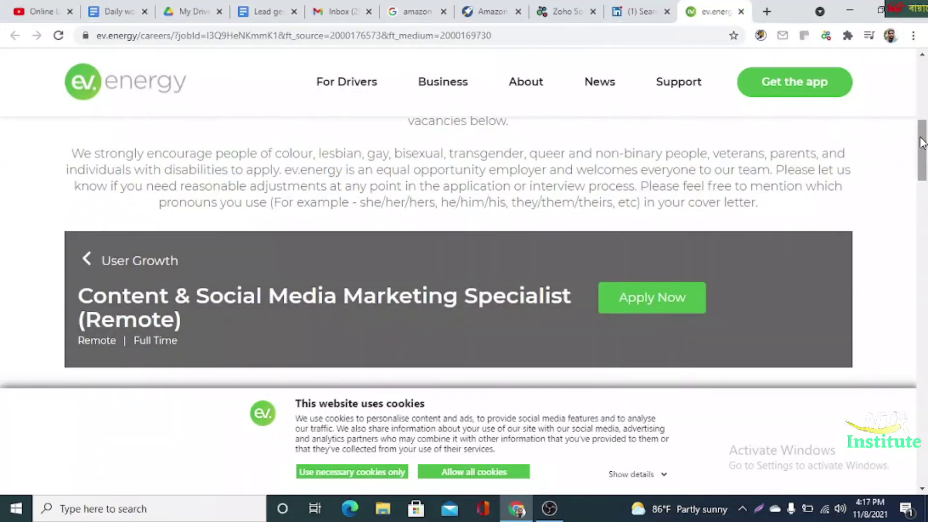
click(675, 300)
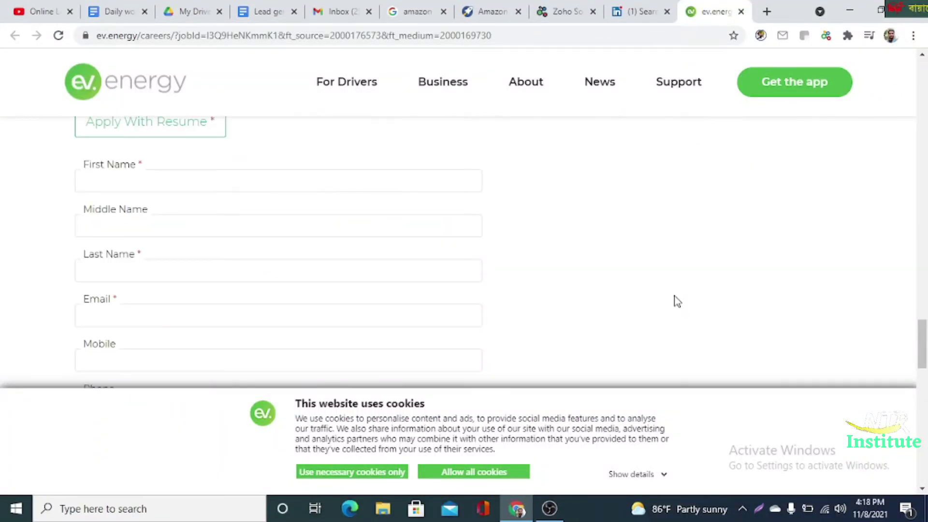
mouse_move(923, 357)
mouse_down()
mouse_move(923, 322)
mouse_move(924, 396)
mouse_move(925, 208)
mouse_move(925, 375)
mouse_up()
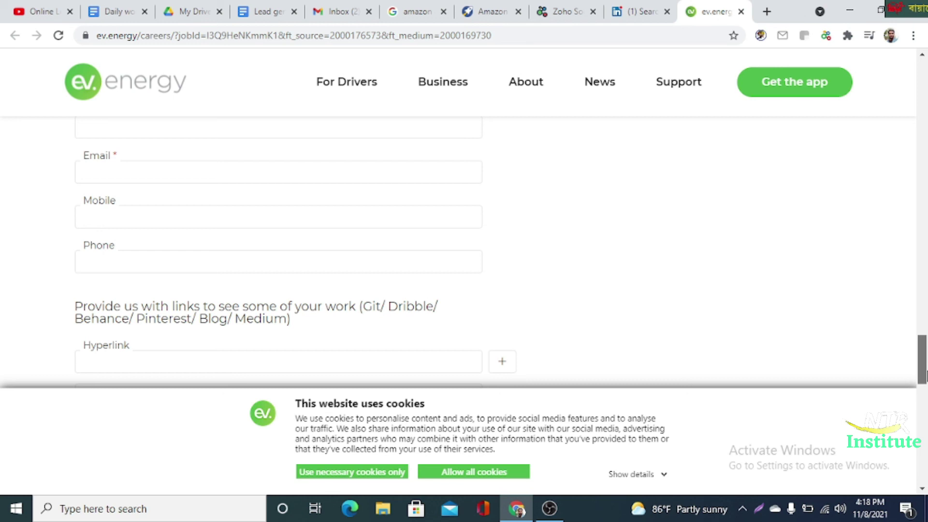
drag(925, 375, 925, 354)
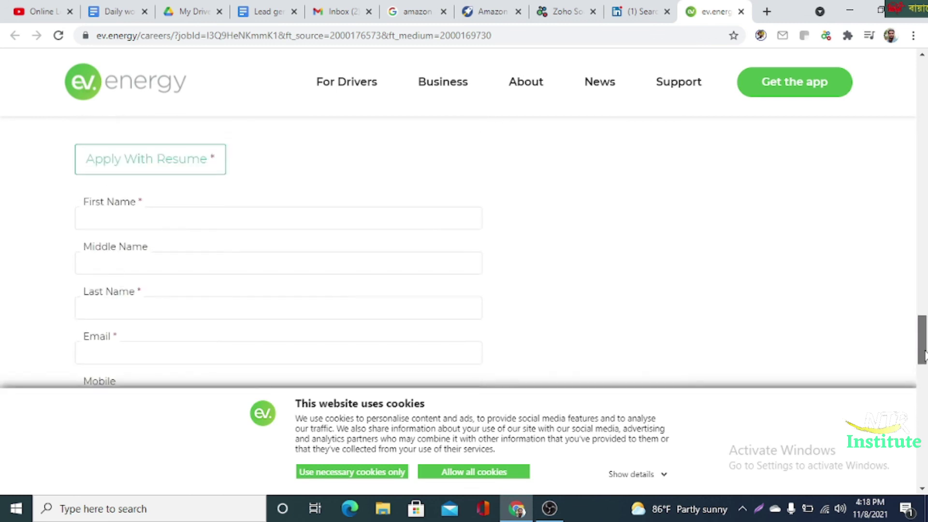
click(741, 11)
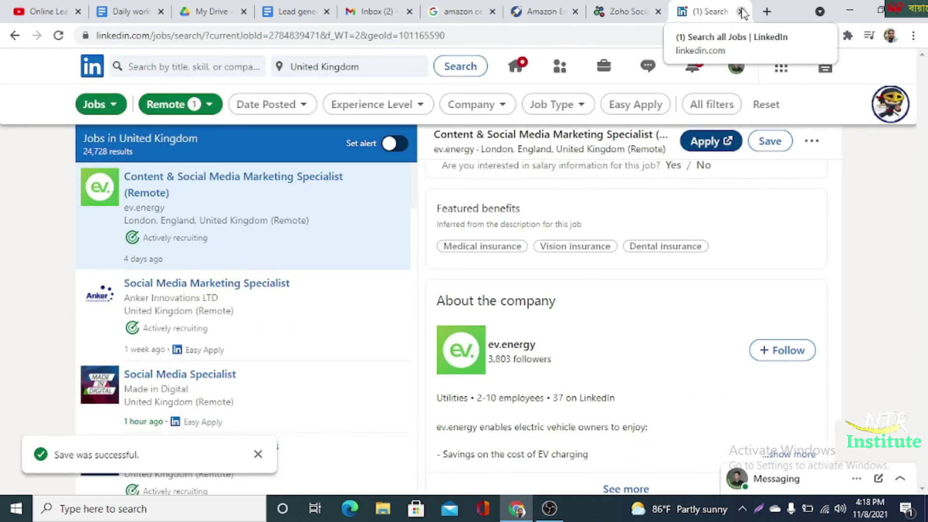
Step: Go back to My Network, open Messaging and read through the most recent conversation
click(14, 36)
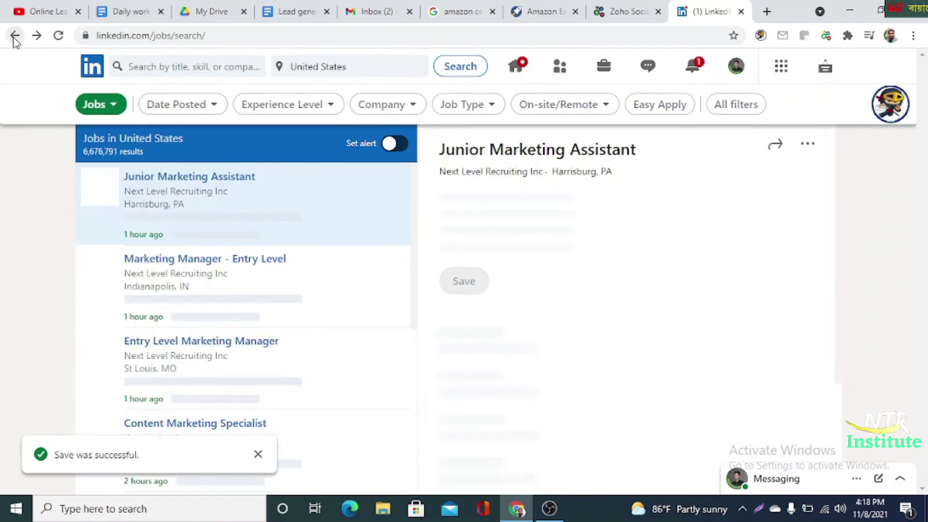
click(14, 37)
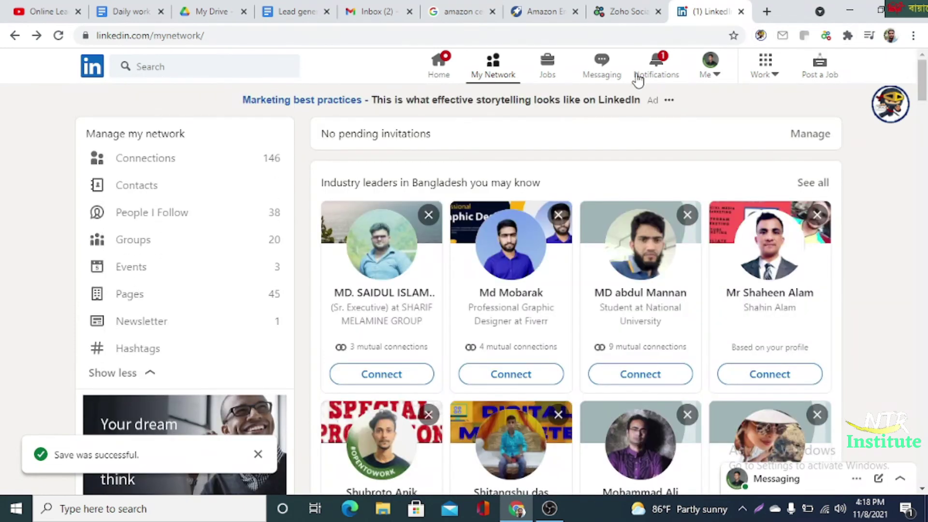
click(612, 71)
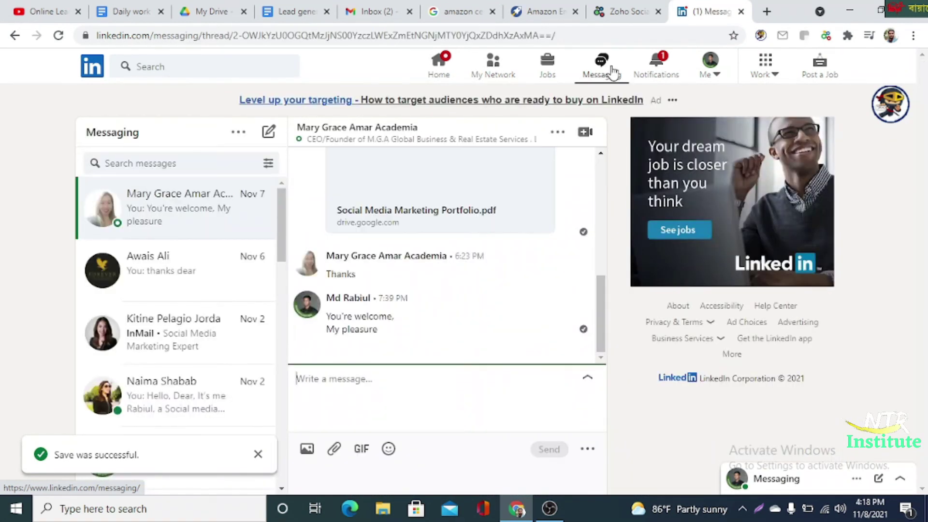
scroll(596, 233, up, 10)
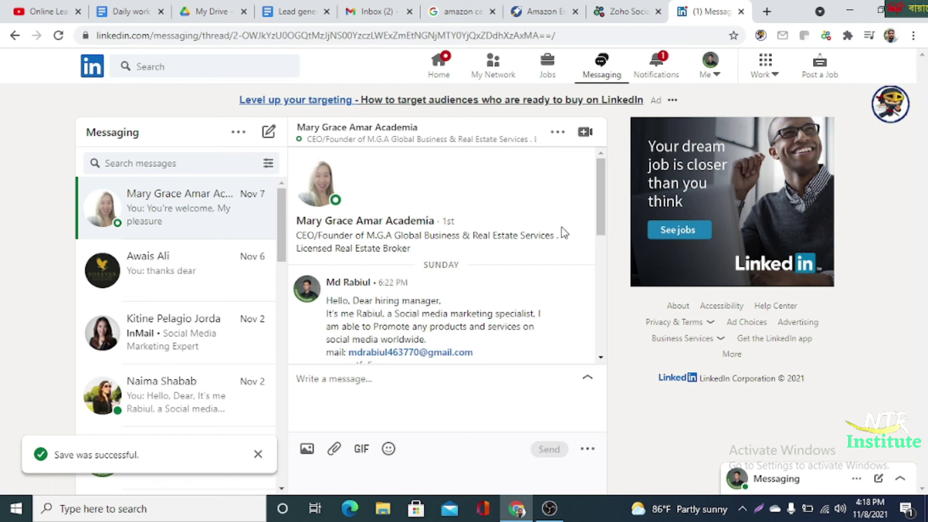
drag(601, 183, 618, 310)
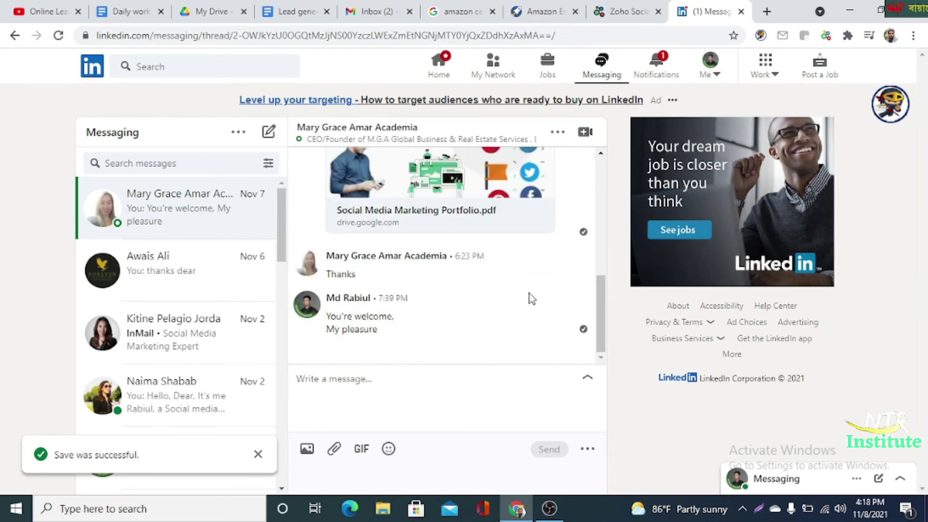
mouse_move(282, 243)
mouse_down()
mouse_move(280, 338)
mouse_move(279, 237)
mouse_up()
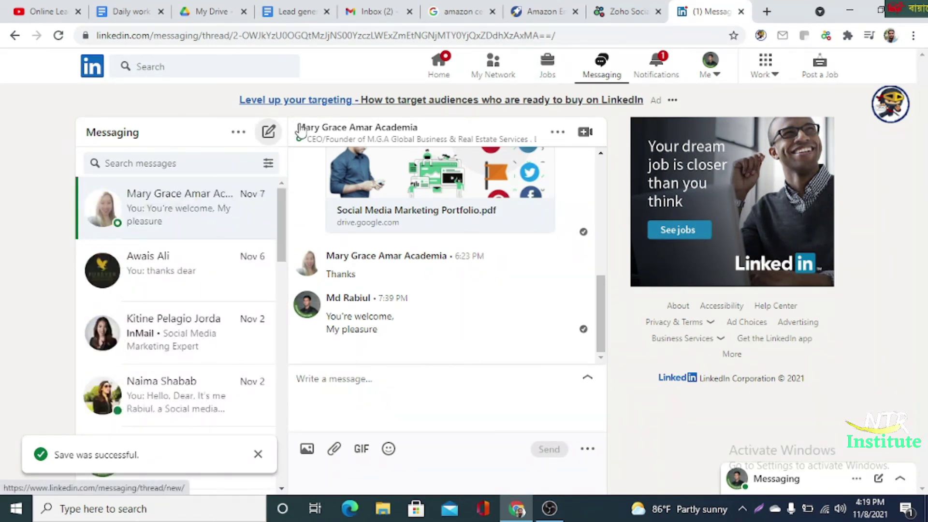
Step: Look over the notifications, the account options under Me and the LinkedIn products and business services under Work
click(663, 64)
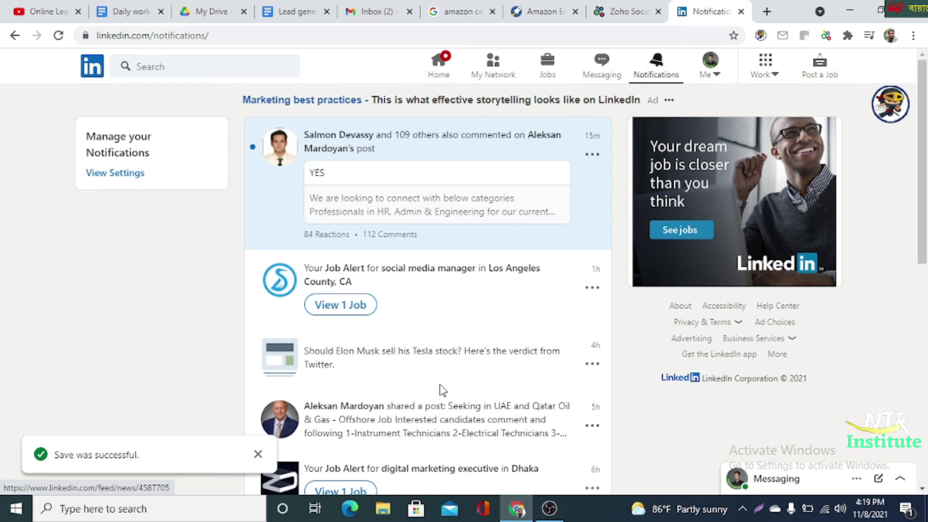
click(714, 78)
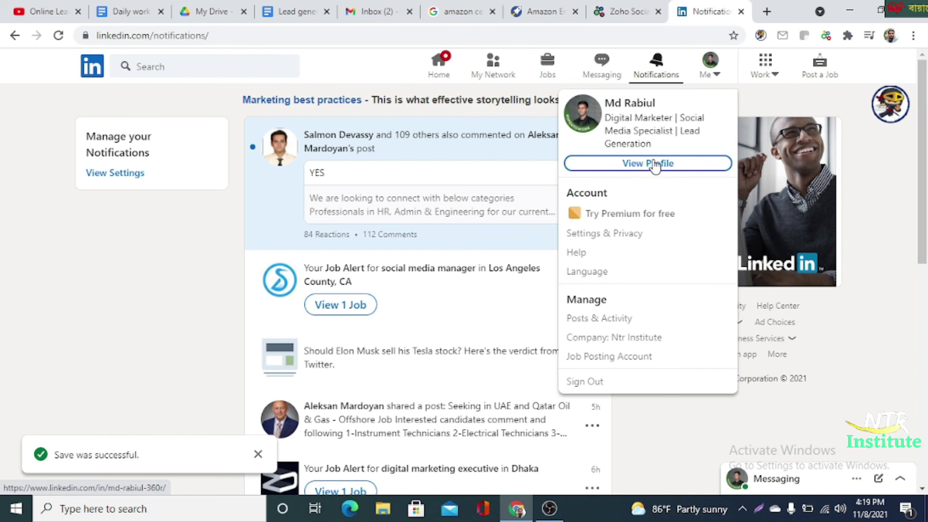
click(774, 76)
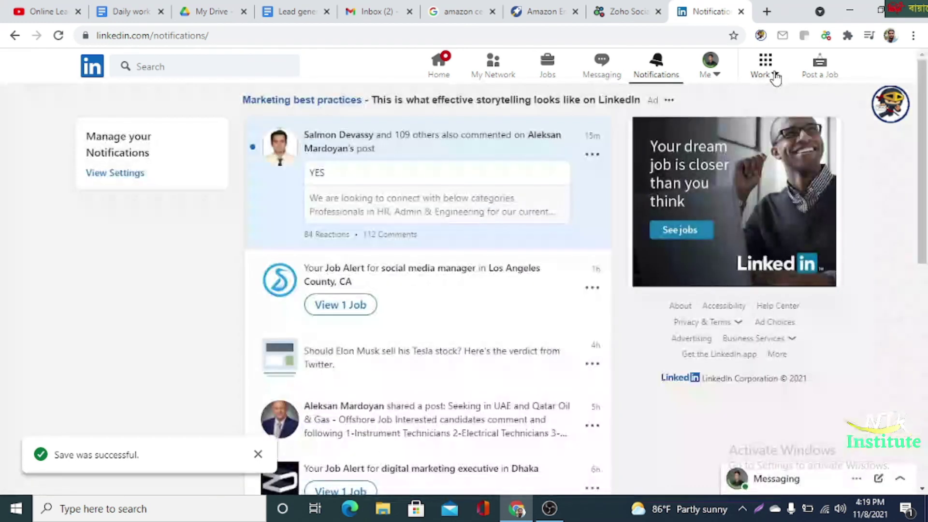
click(774, 76)
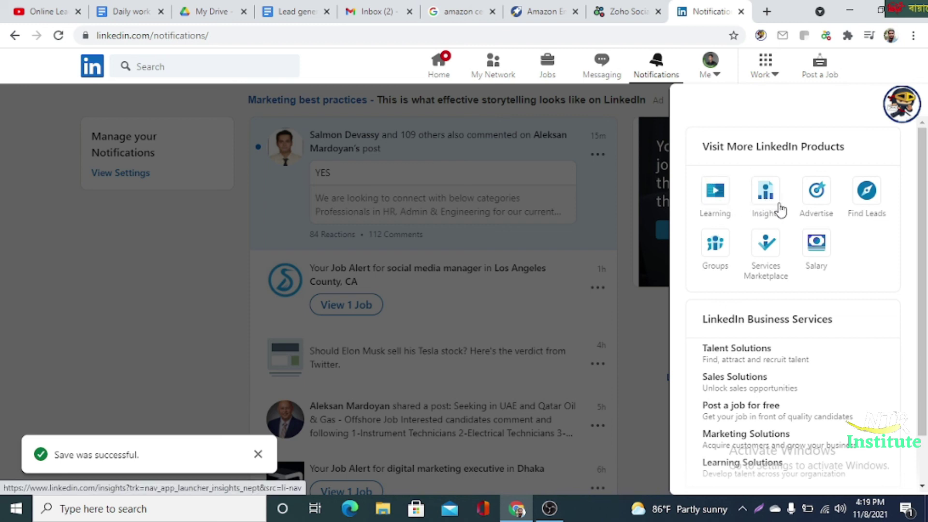
Step: Open LinkedIn Learning, look over its course picks and language choices, and return to the LinkedIn products list
click(728, 205)
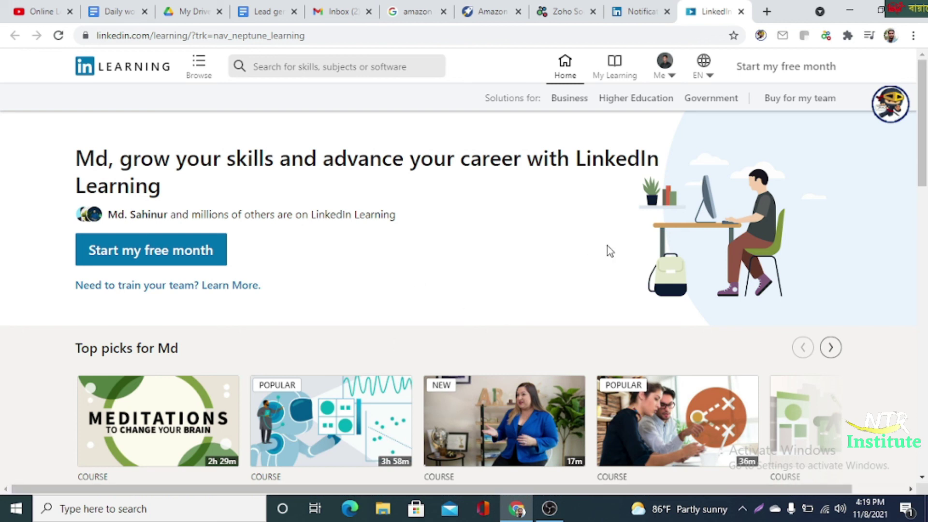
scroll(926, 180, down, 3)
drag(925, 180, 678, 114)
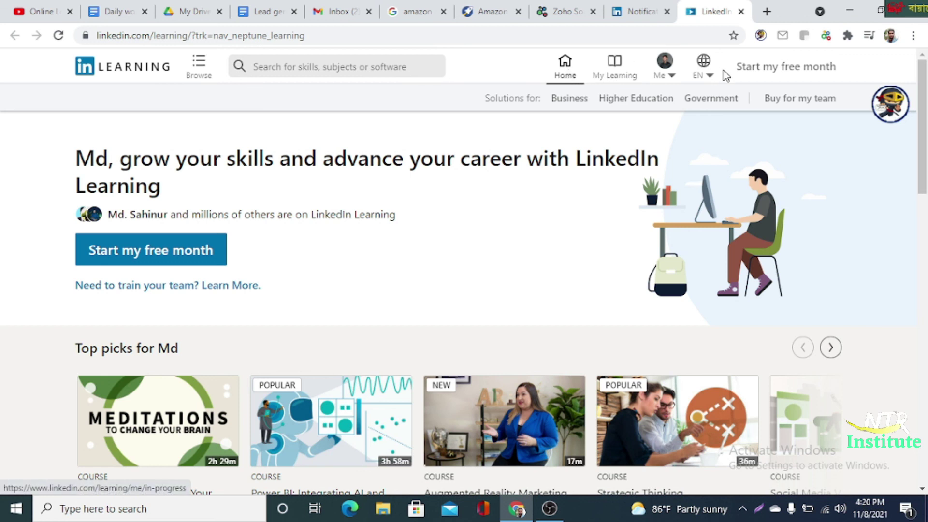
click(709, 70)
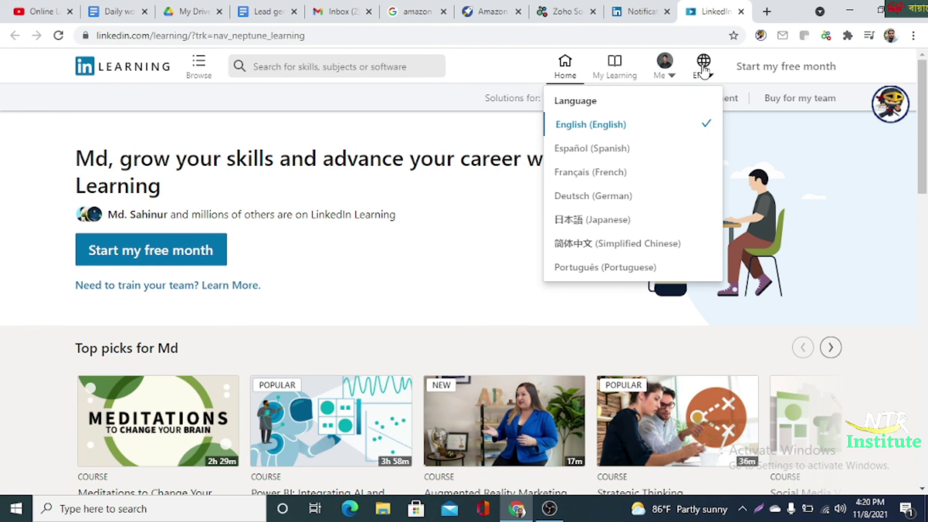
click(486, 55)
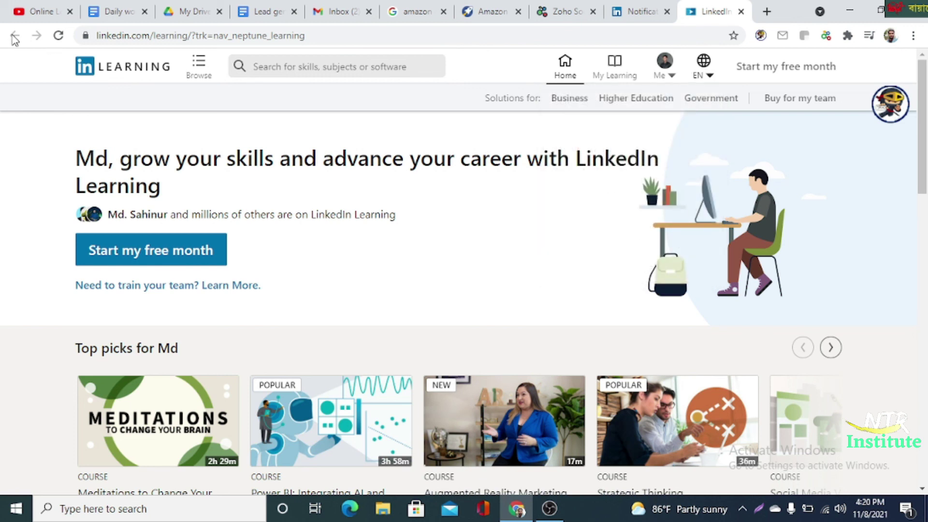
click(643, 12)
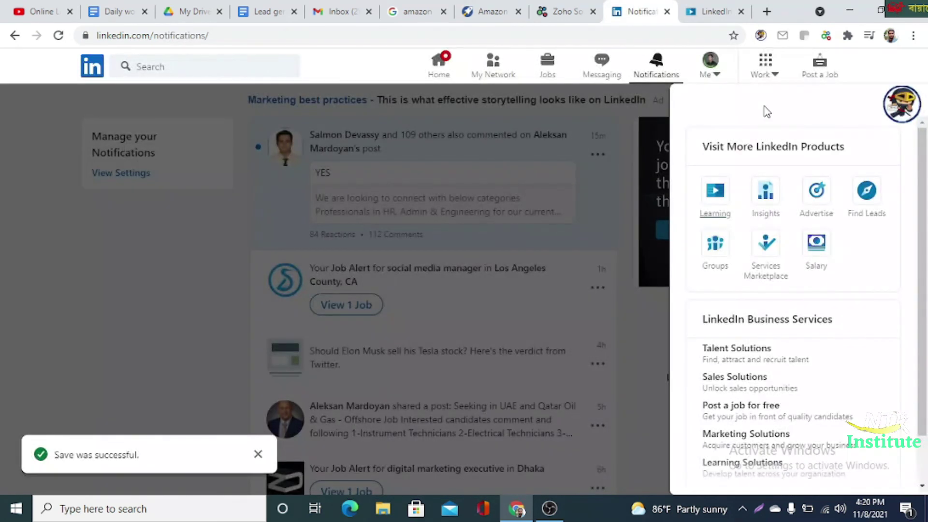
Step: Open the Insights product page, look it over and return to the LinkedIn products list
click(769, 207)
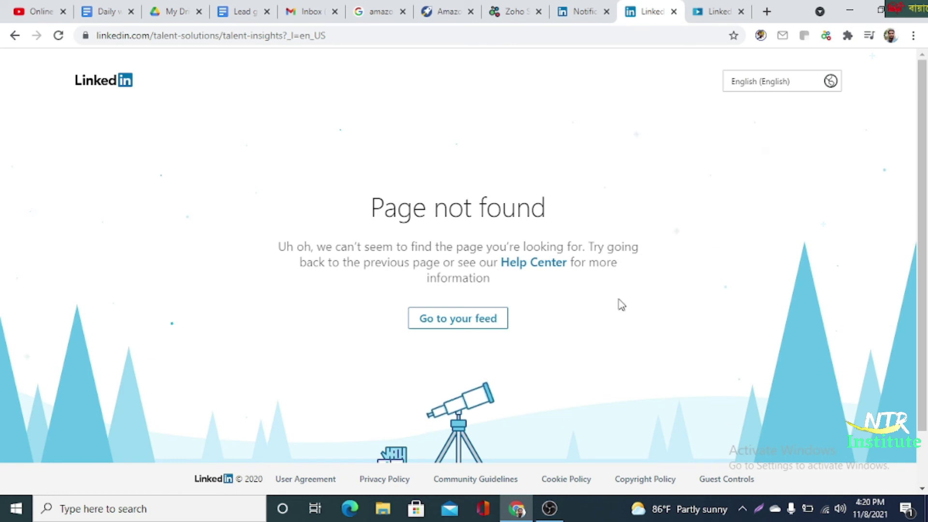
scroll(459, 256, down, 2)
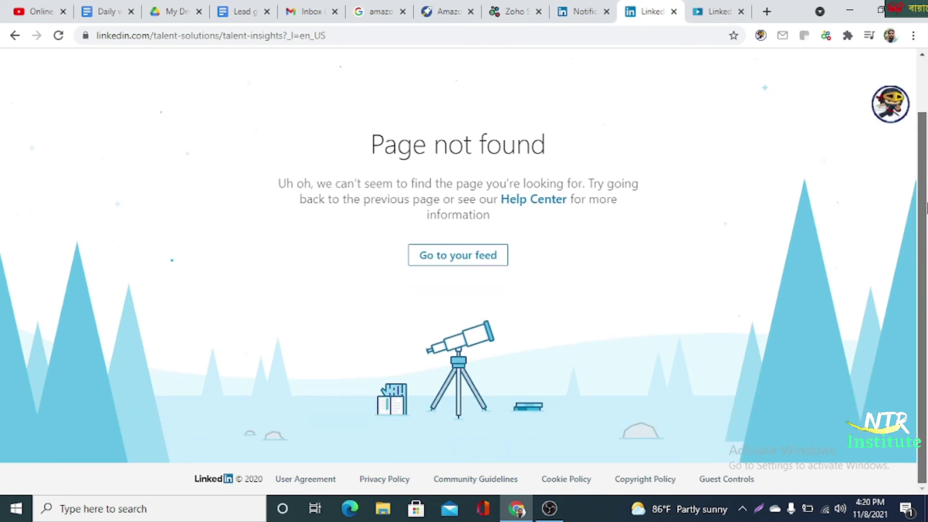
scroll(925, 92, up, 2)
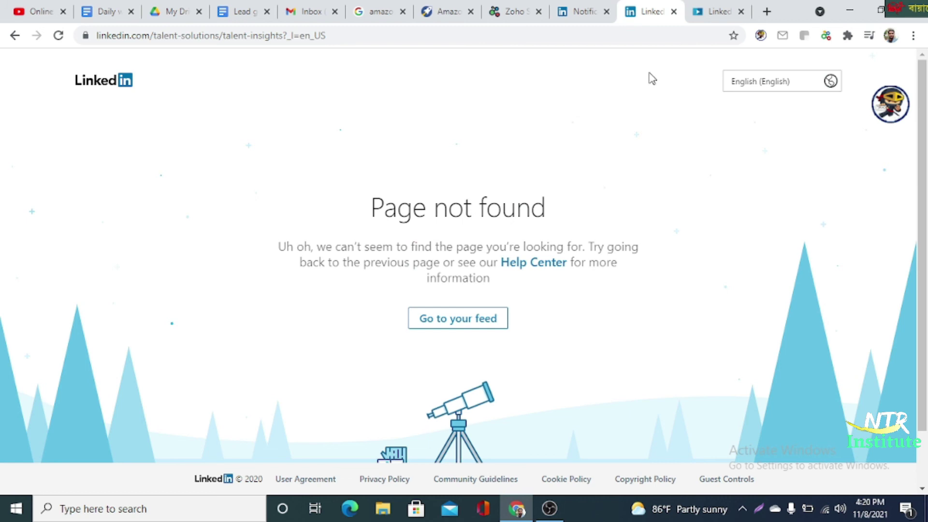
click(580, 14)
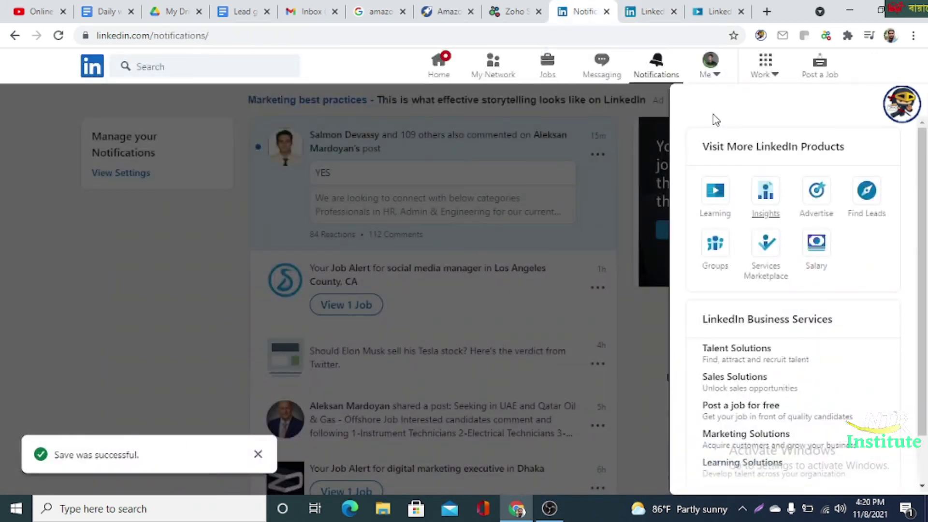
Step: Open Advertise, review the Campaign Manager form for starting an ad account, and return to the LinkedIn products list
click(820, 198)
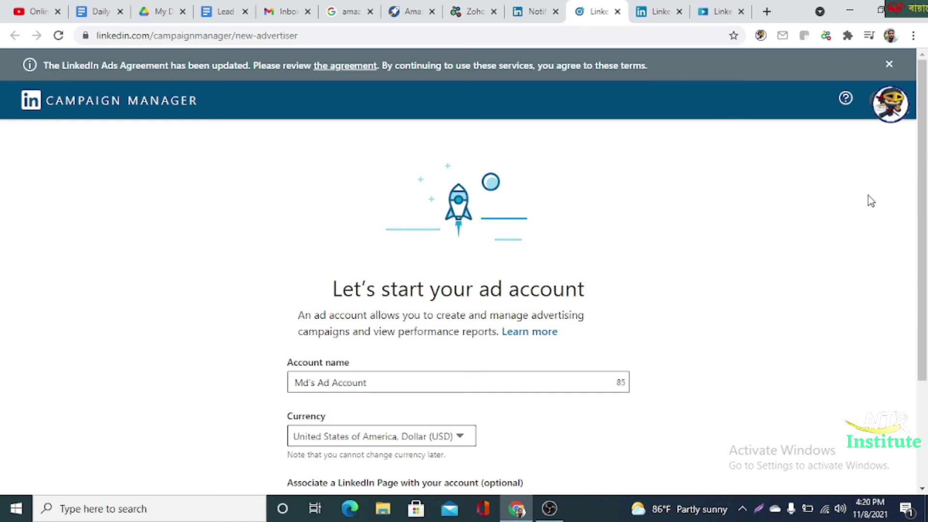
scroll(925, 367, down, 3)
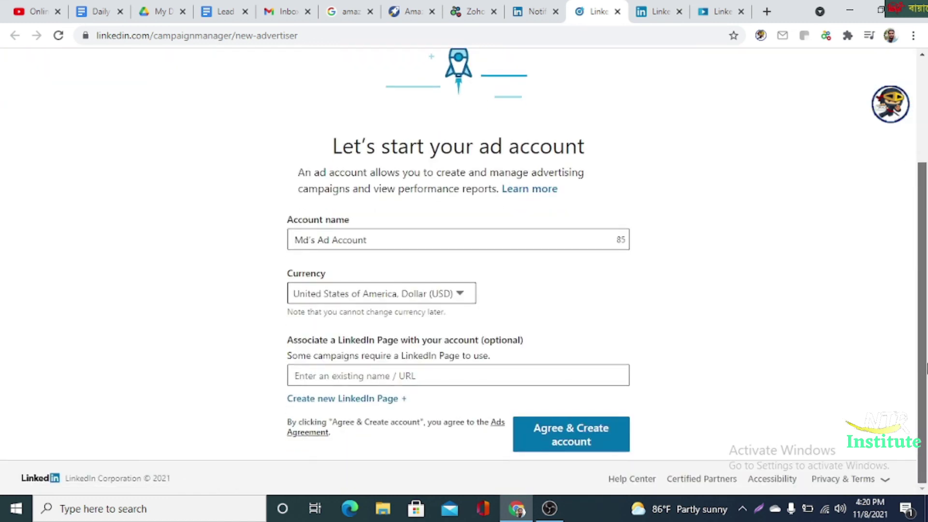
scroll(926, 367, up, 3)
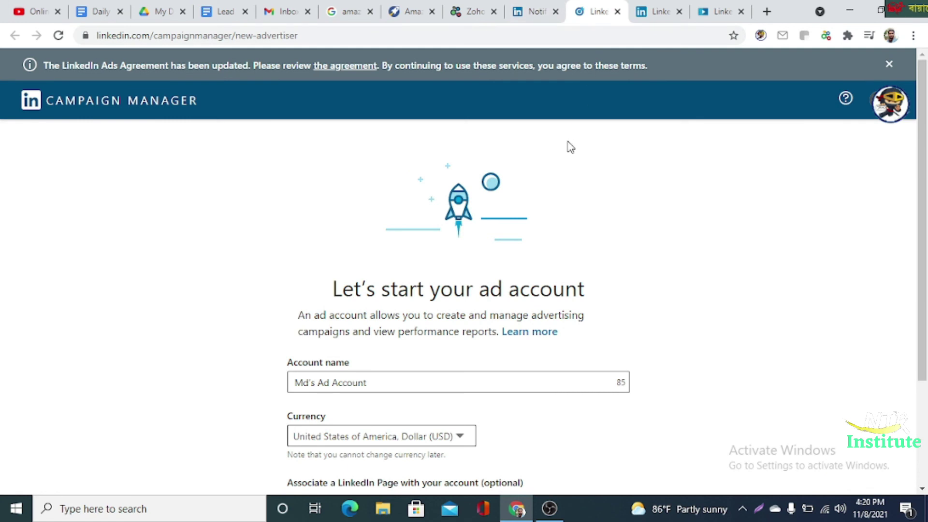
click(536, 10)
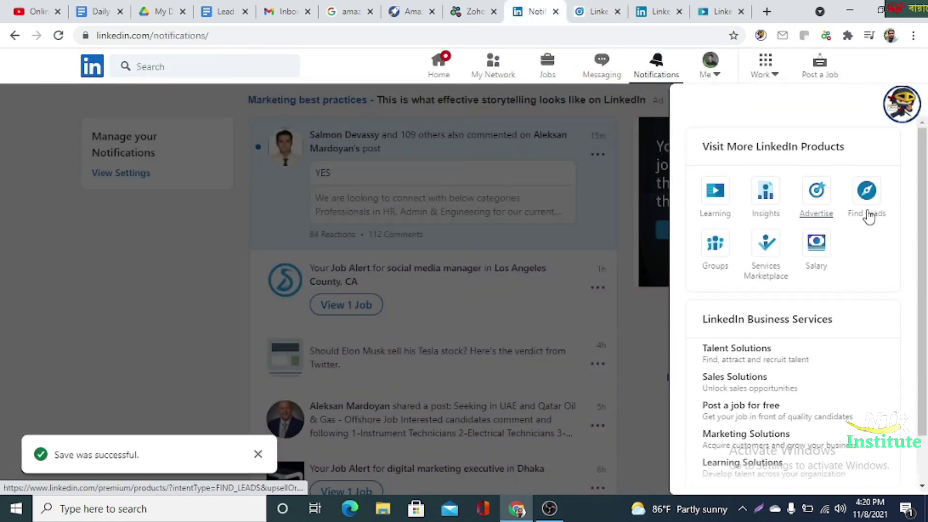
Step: Open Find Leads, compare the Sales Navigator Professional and Team plans, and return to the LinkedIn products list
click(866, 193)
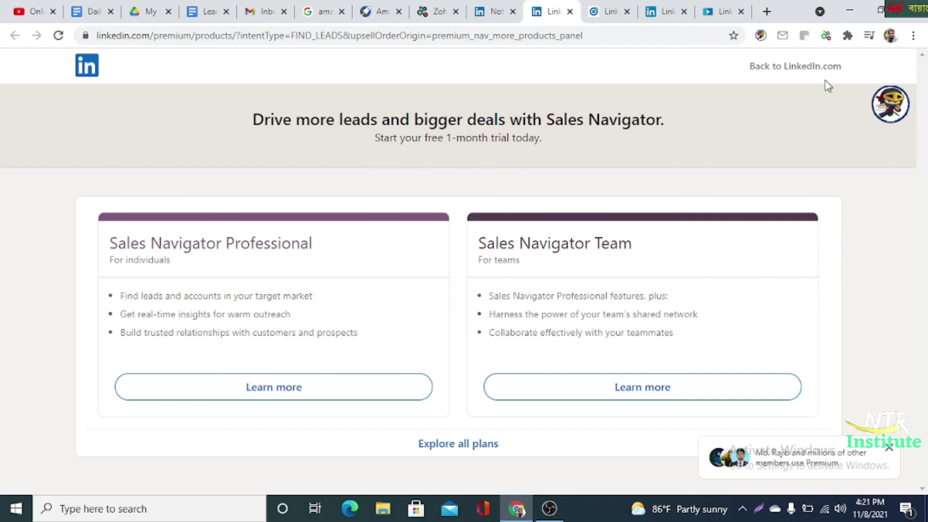
click(610, 9)
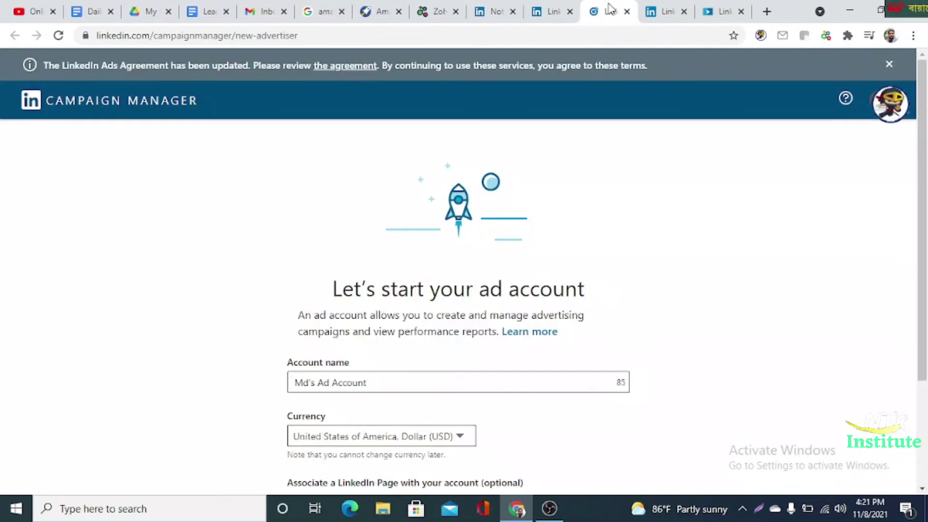
click(504, 8)
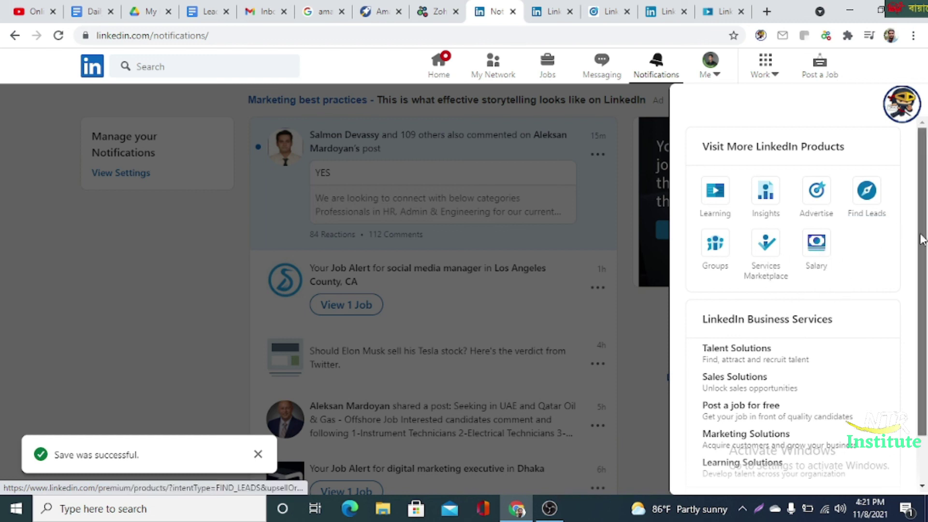
Step: Look through the remaining LinkedIn products and business services, and browse the posts in the Home feed
scroll(925, 285, down, 2)
scroll(925, 332, up, 2)
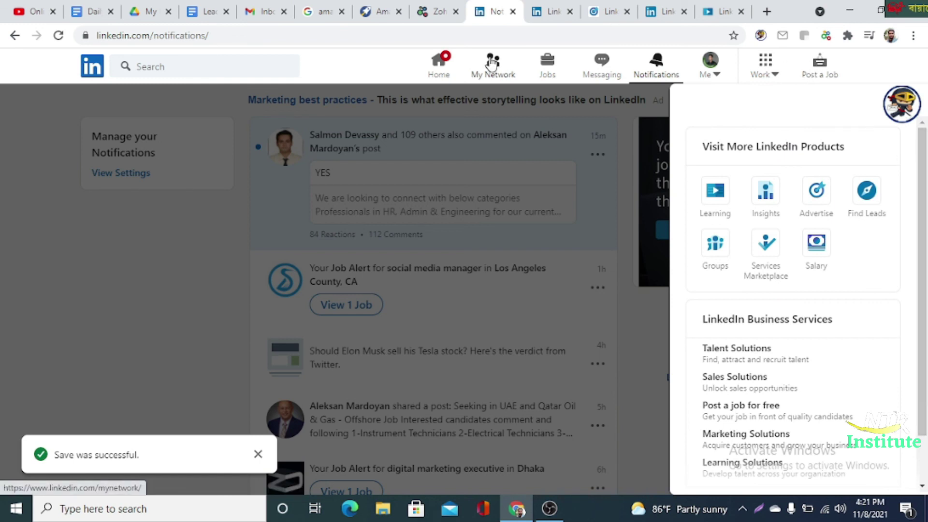
click(438, 62)
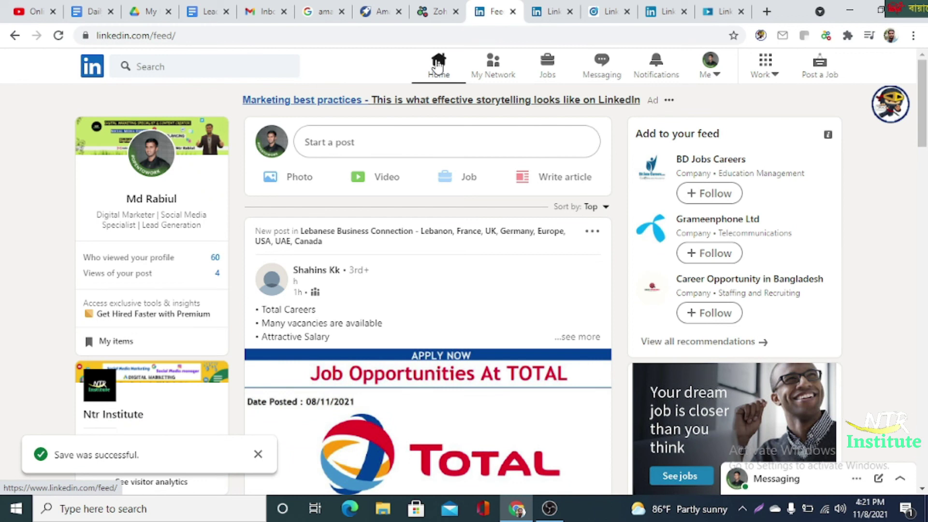
drag(923, 126, 924, 160)
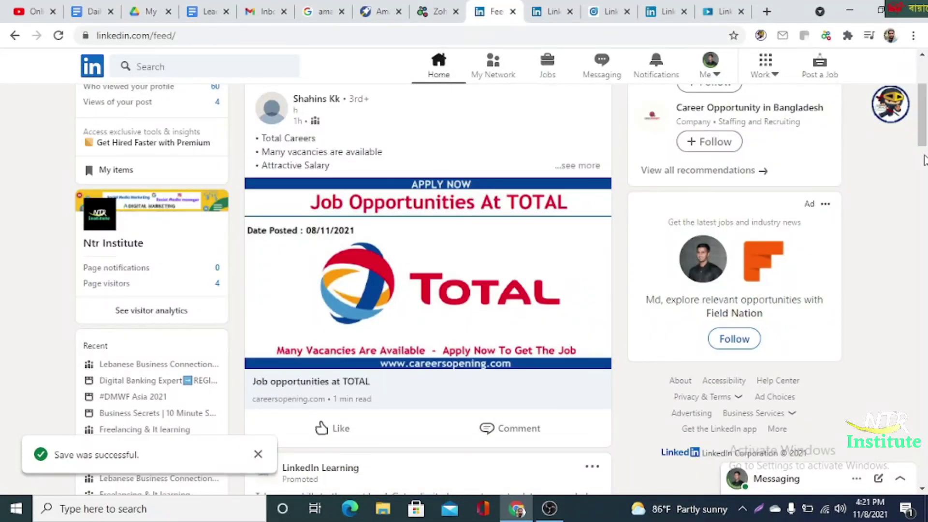
Step: Look through the further posts down the Home feed and return to the beginning of the feed
click(923, 159)
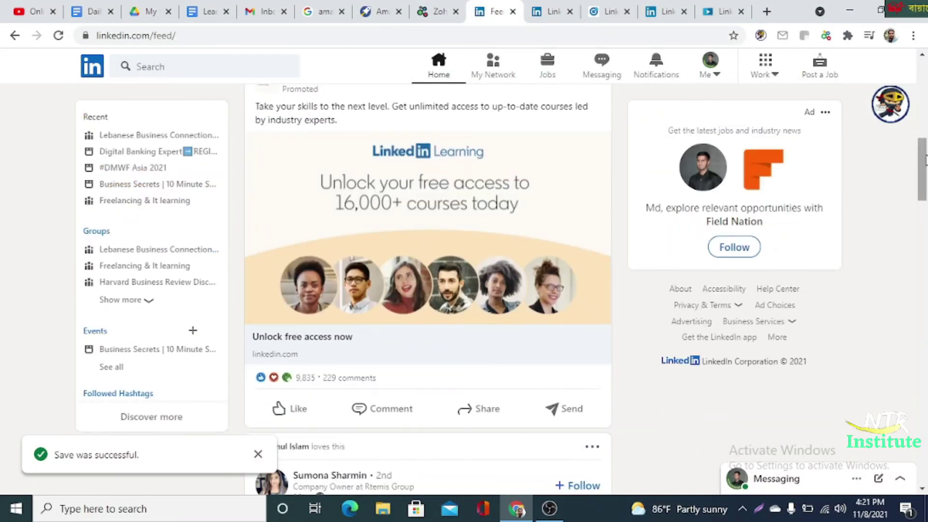
scroll(925, 160, down, 5)
scroll(925, 231, down, 4)
scroll(924, 231, down, 12)
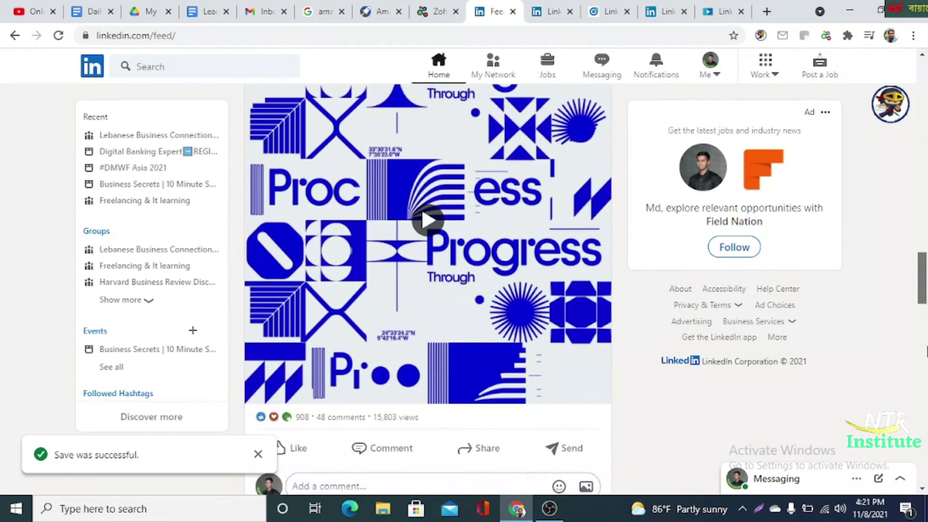
scroll(925, 350, down, 8)
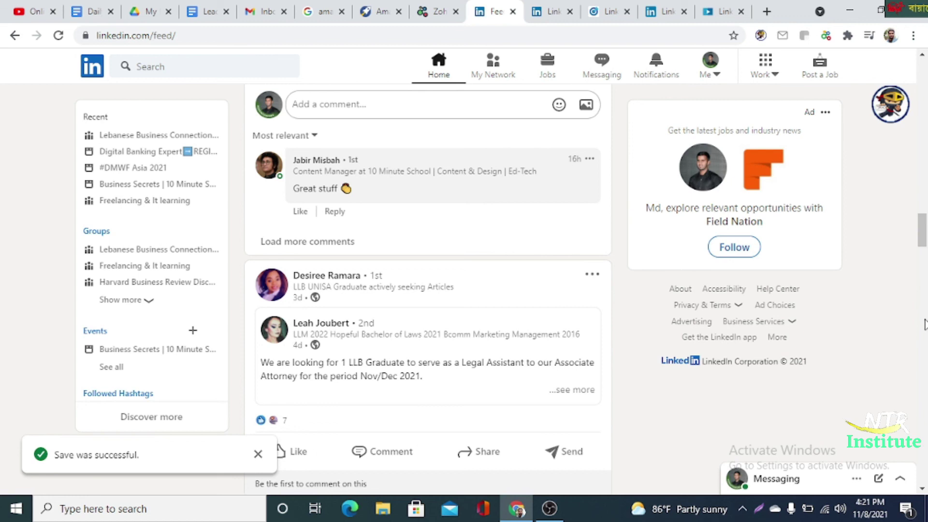
scroll(925, 232, down, 8)
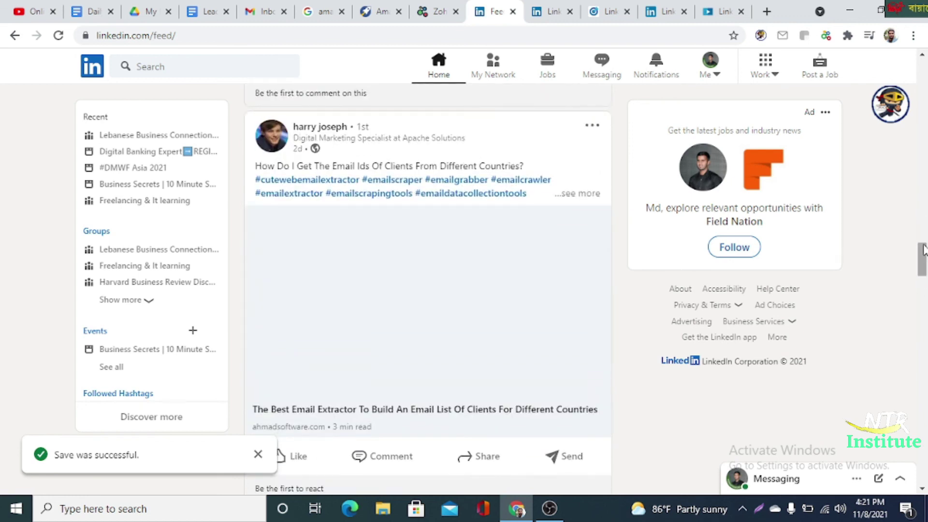
scroll(923, 265, down, 10)
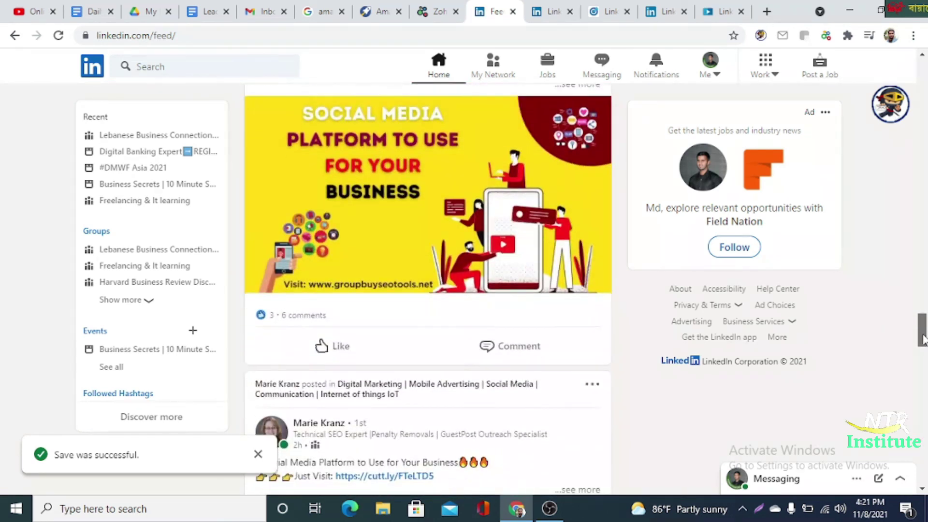
scroll(923, 331, down, 5)
drag(923, 349, 908, 35)
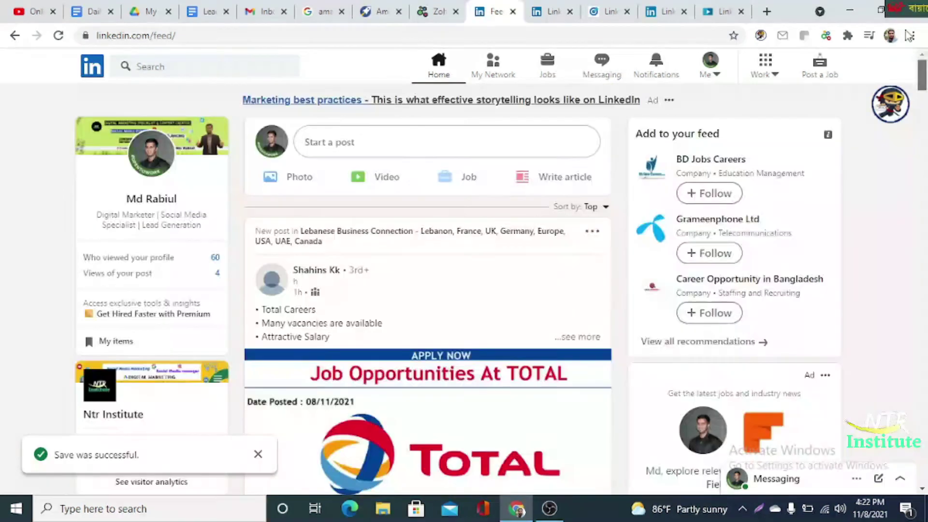